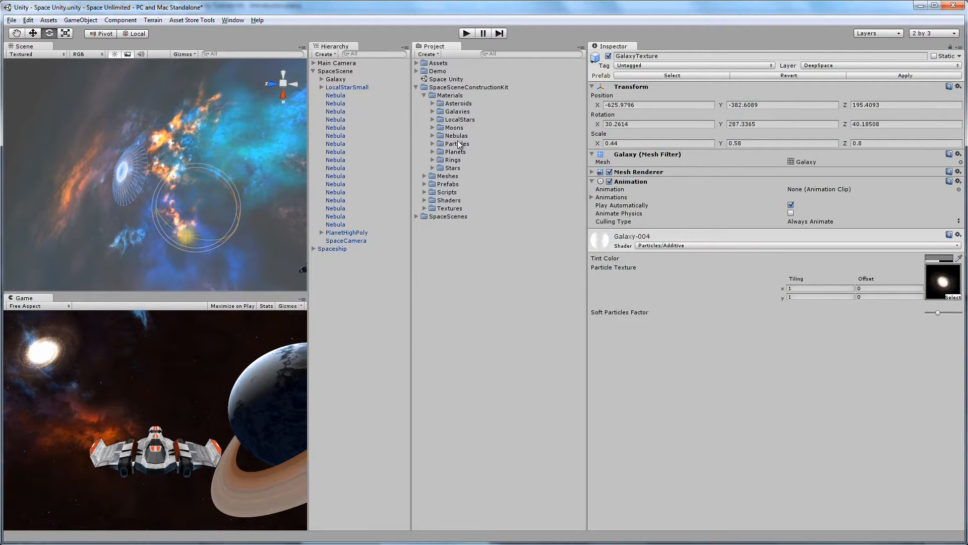
Open the Space Scene Construction Kit and create a space scene prefab, overwriting the existing stars, nebulas, galaxies, planets and local star
click(234, 20)
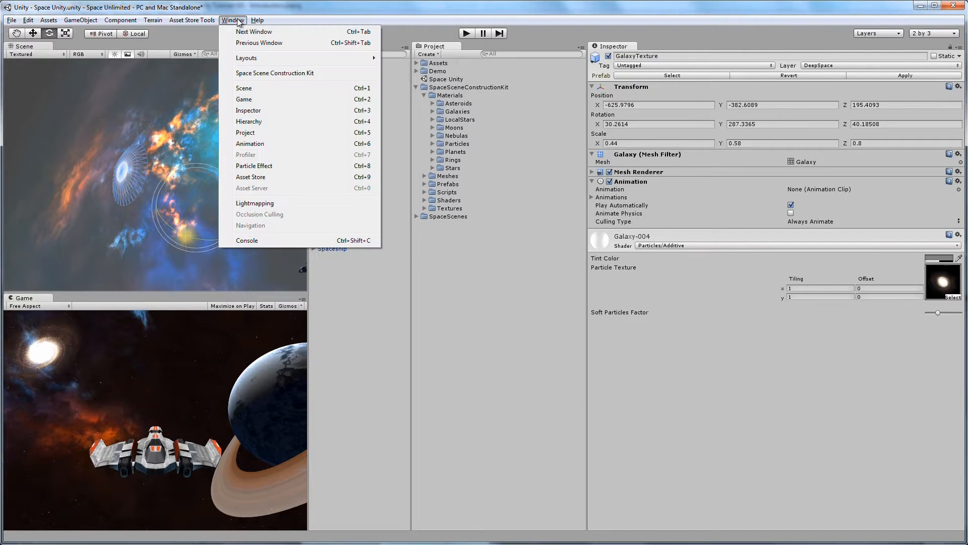
click(284, 74)
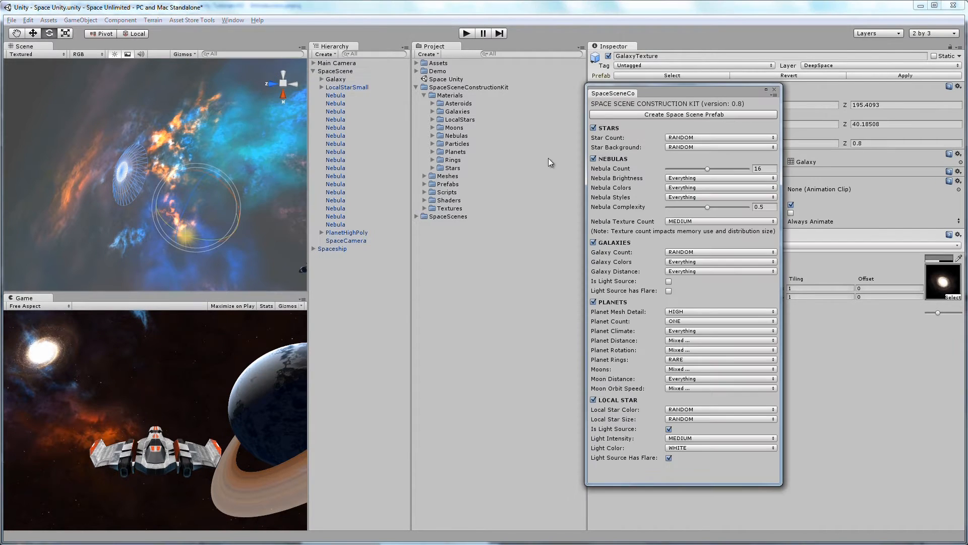
drag(675, 88, 612, 96)
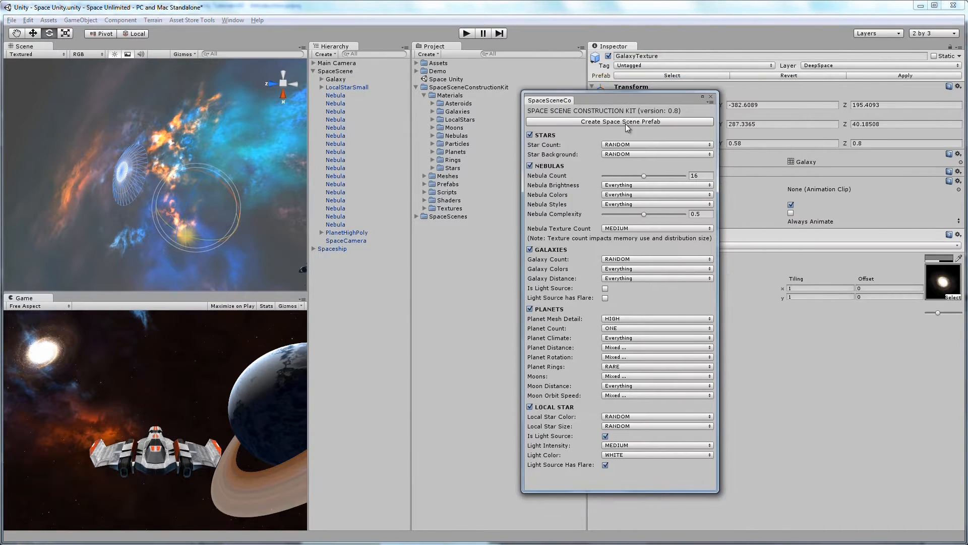
click(607, 122)
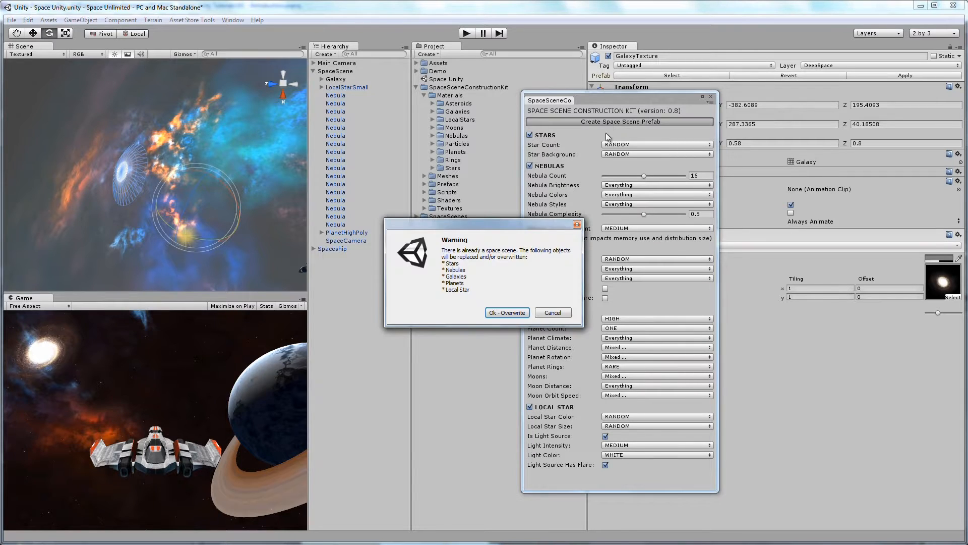
click(507, 313)
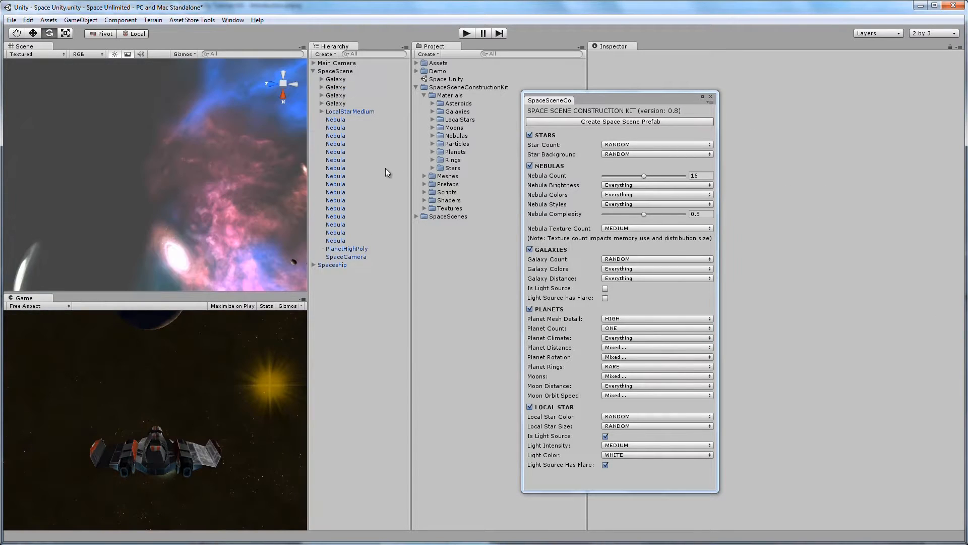
Delete the generated SpaceScene object from the scene hierarchy
scroll(228, 155, down, 6)
middle_drag(239, 183, 213, 174)
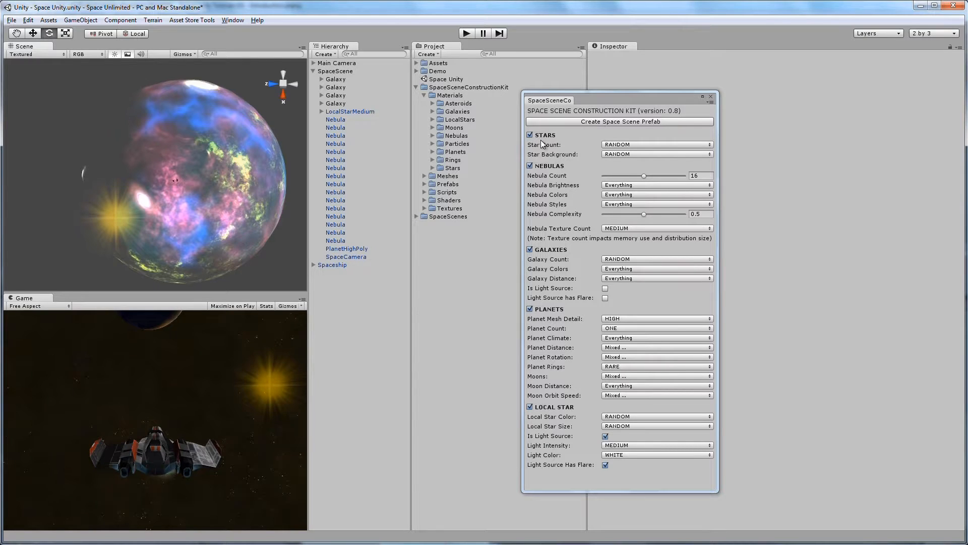
click(333, 71)
key(Delete)
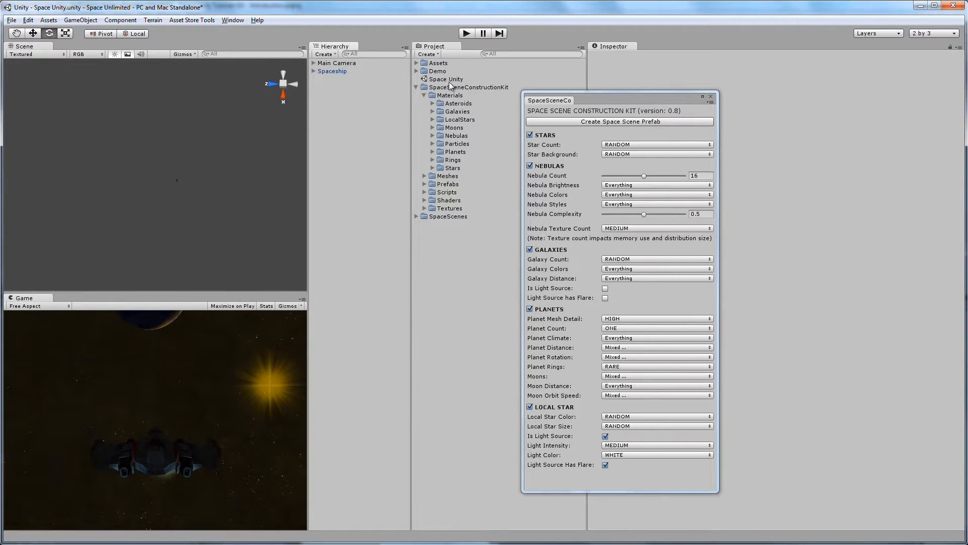
Create a stars-only space scene prefab with Nebulas, Galaxies, Planets and Local Star disabled
click(542, 167)
click(544, 251)
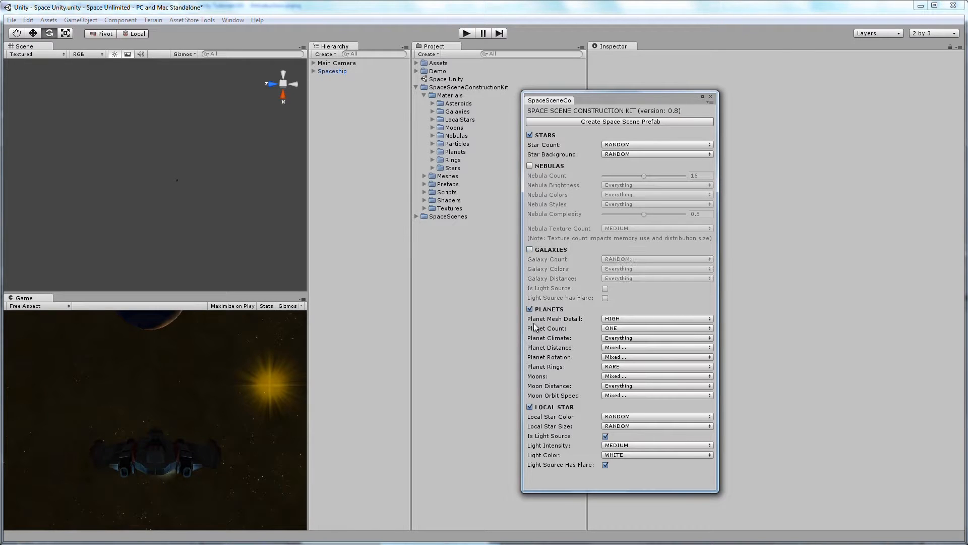
click(546, 310)
click(547, 406)
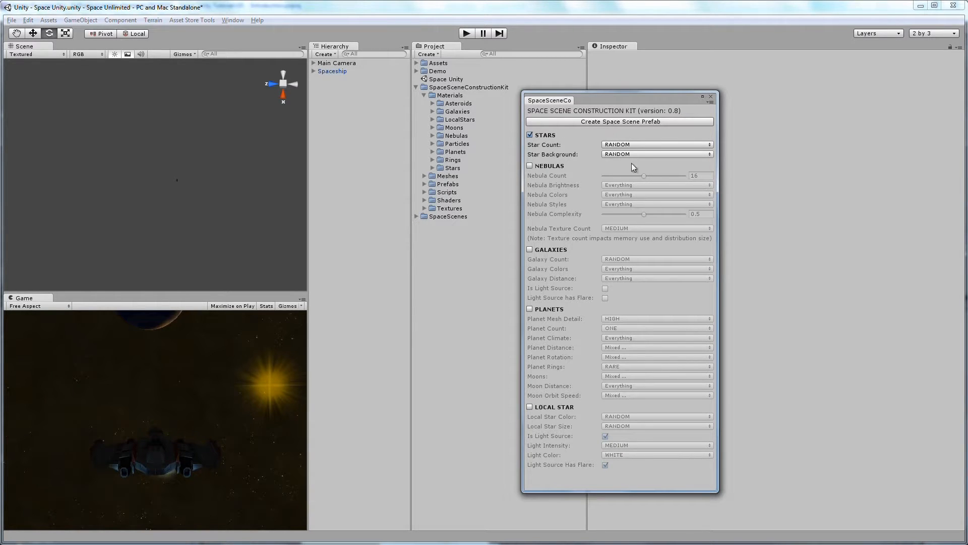
click(625, 122)
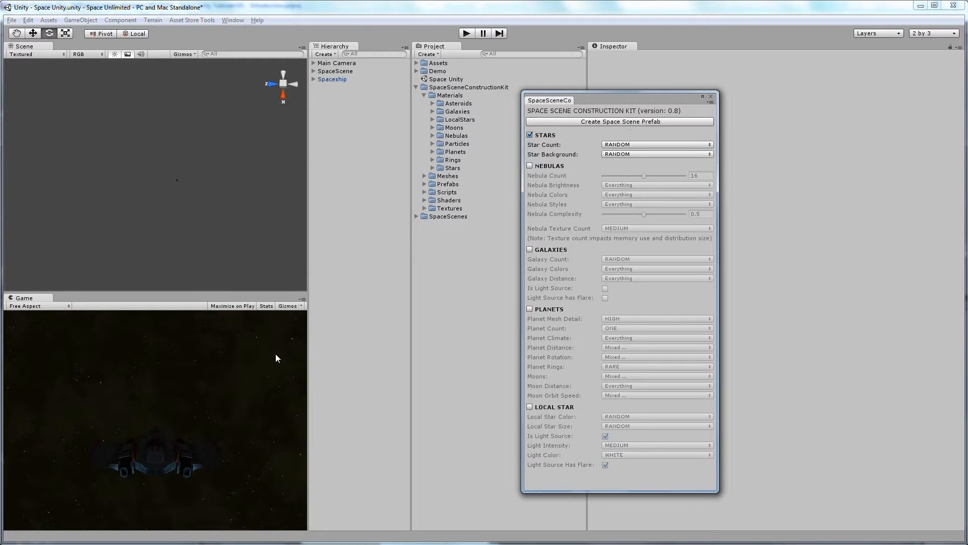
Regenerate the stars with Star Count set to HIGH and Star Background set to BLUE, overwriting the existing stars
click(629, 145)
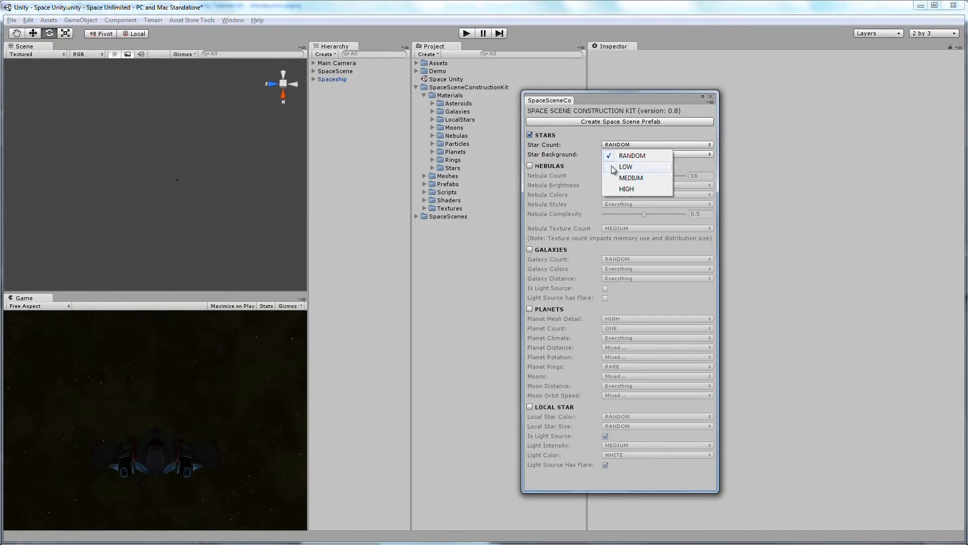
click(564, 160)
click(603, 155)
click(587, 155)
click(622, 144)
click(633, 191)
click(631, 156)
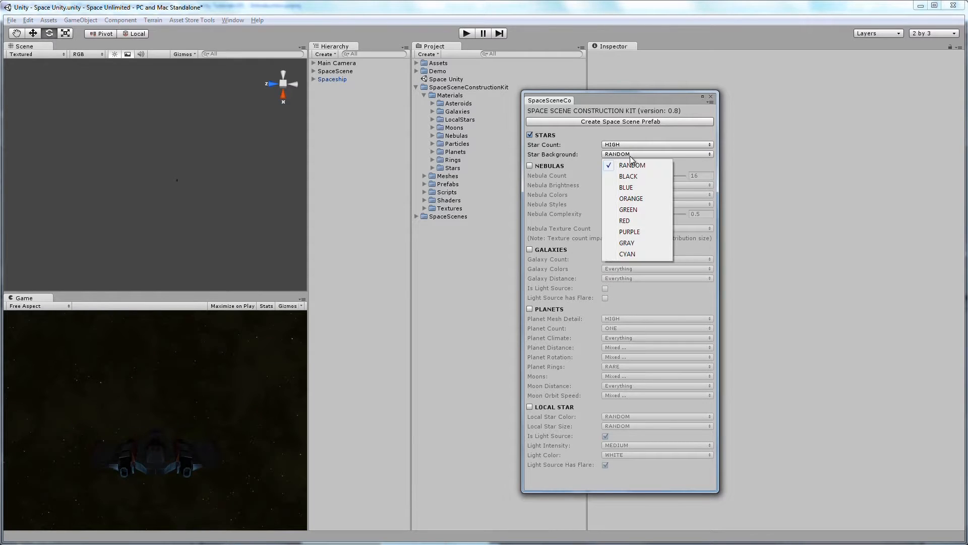
click(640, 185)
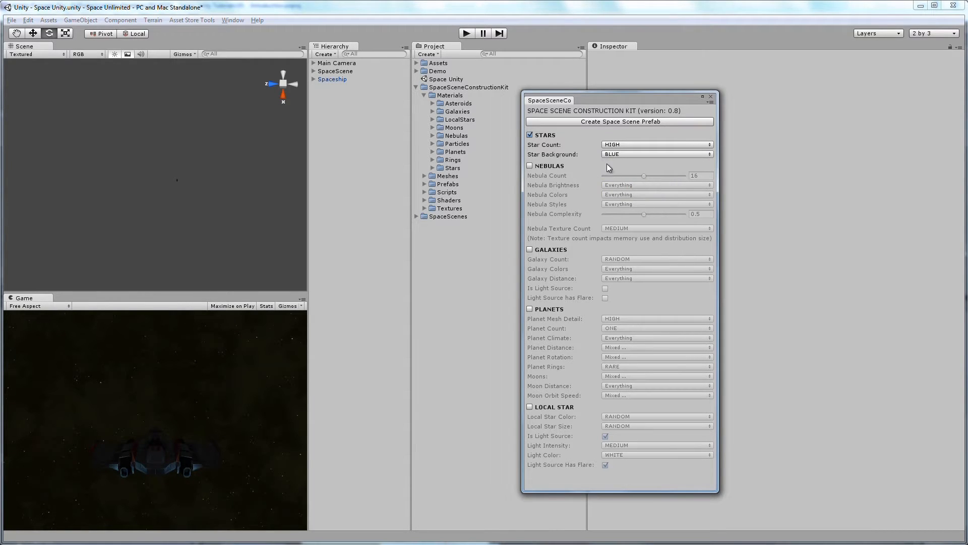
click(619, 122)
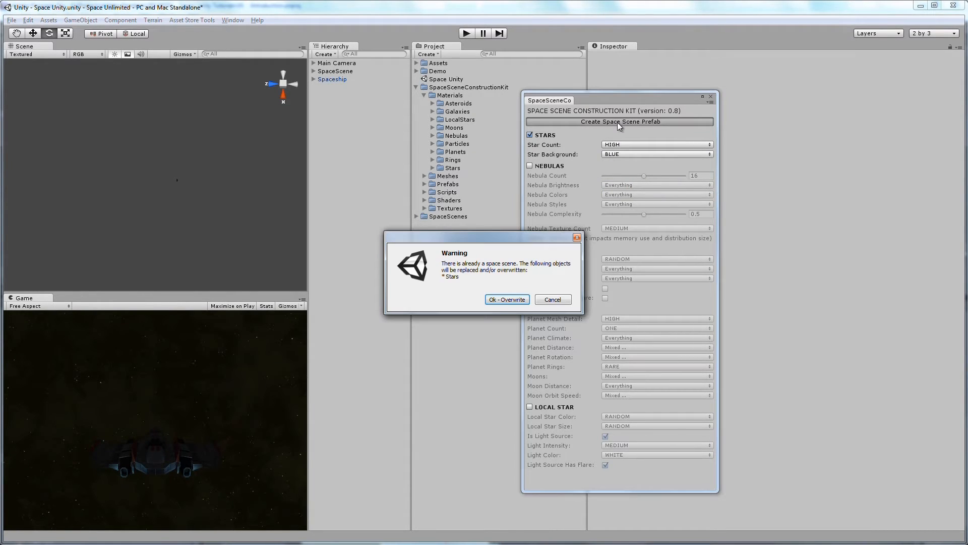
click(504, 300)
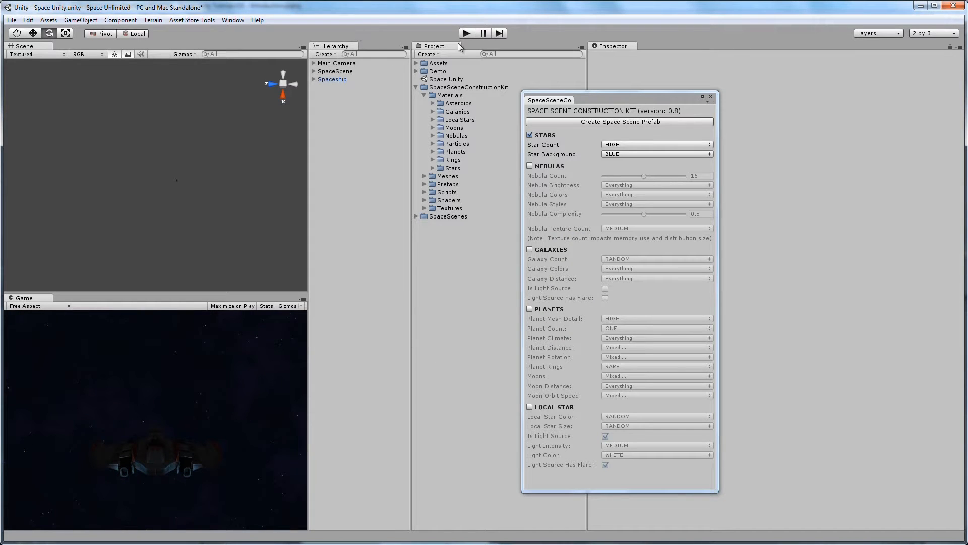
Widen the Scene and Game views, then test the scene in play mode with Maximize on Play enabled
drag(411, 152, 589, 155)
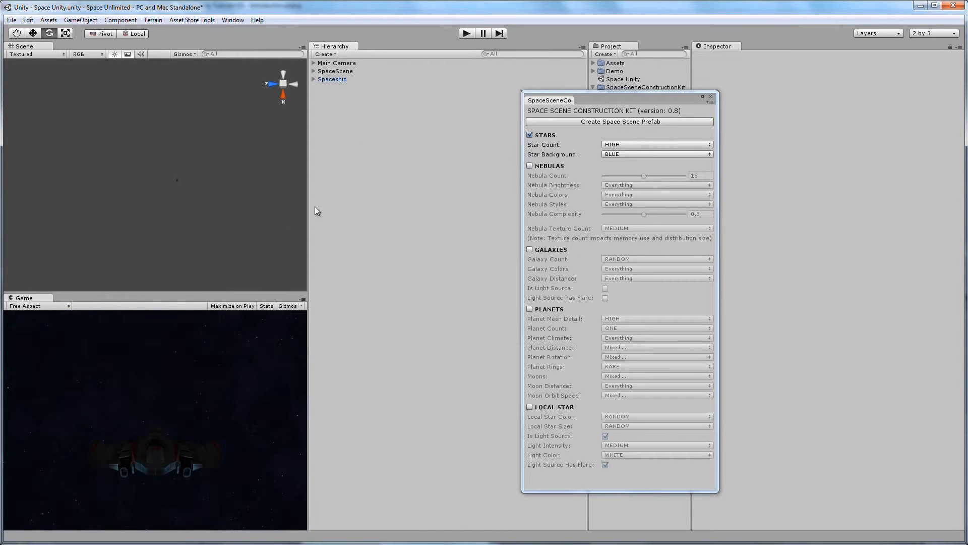
drag(308, 210, 503, 225)
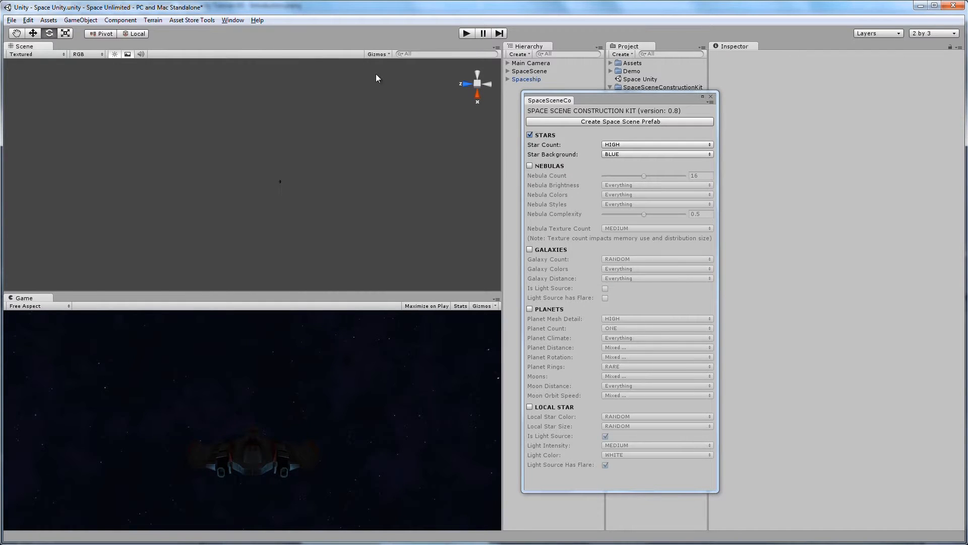
click(447, 307)
click(467, 33)
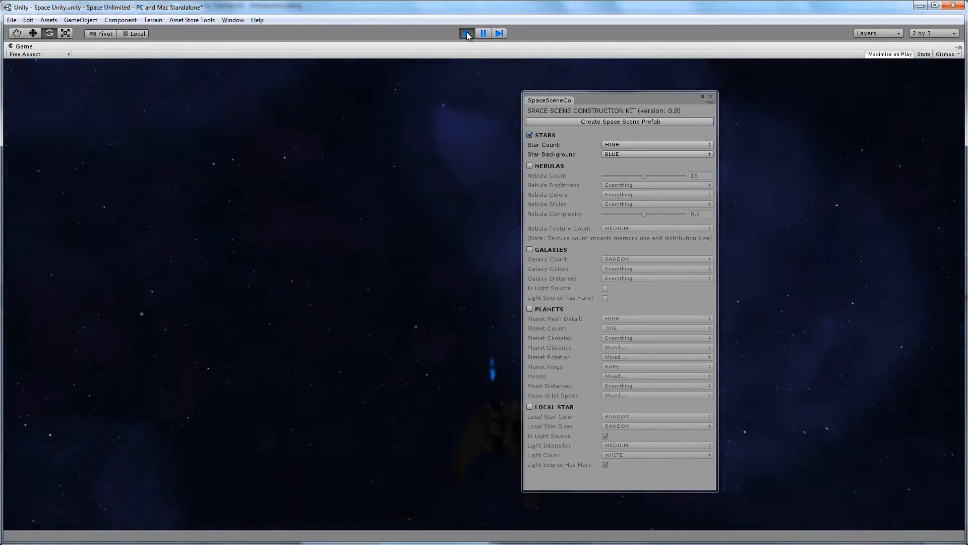
click(468, 34)
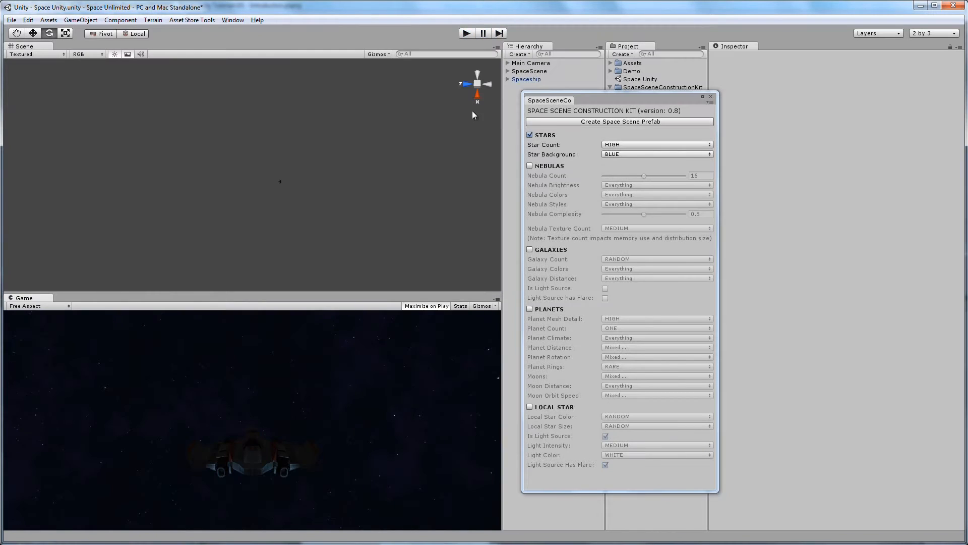
Select and expand SpaceScene in the hierarchy, moving the construction kit window aside to examine its child objects
click(529, 71)
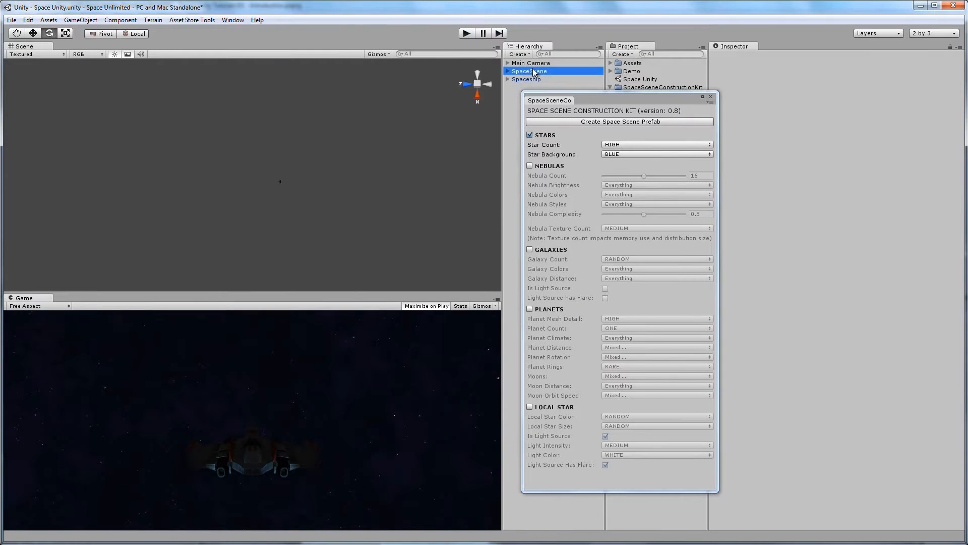
click(508, 71)
drag(583, 98, 652, 98)
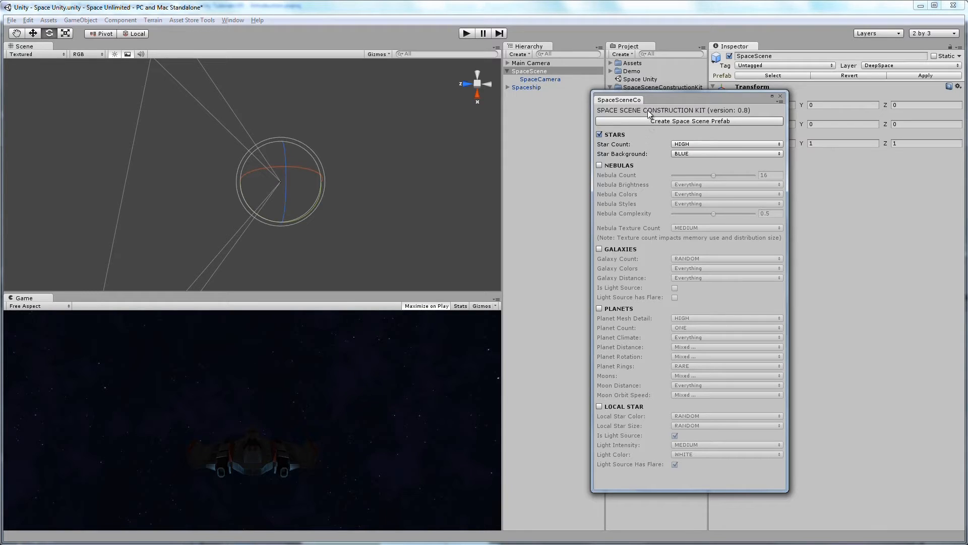
drag(692, 99, 654, 97)
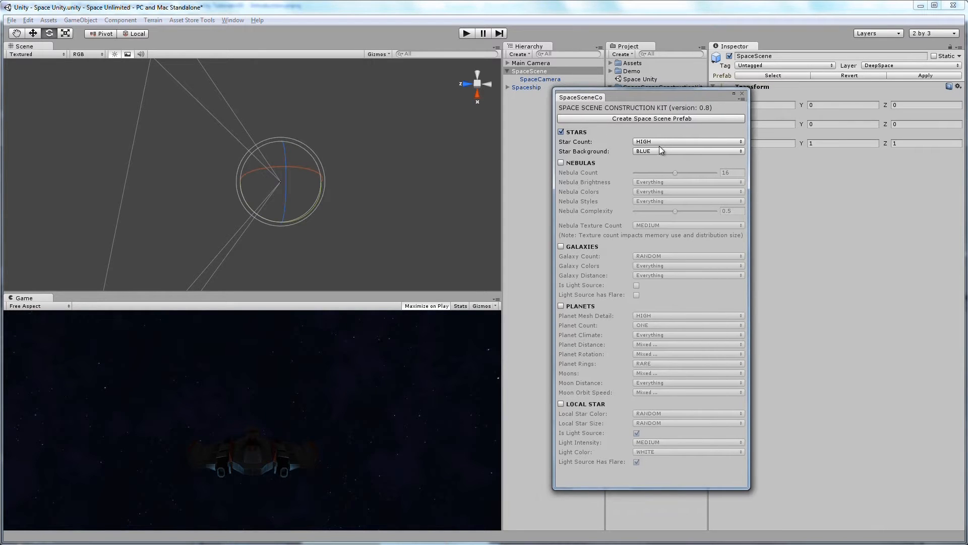
Regenerate the stars with Star Background set to BLACK, overwriting the existing ones, and test the scene in play mode
click(662, 151)
click(671, 174)
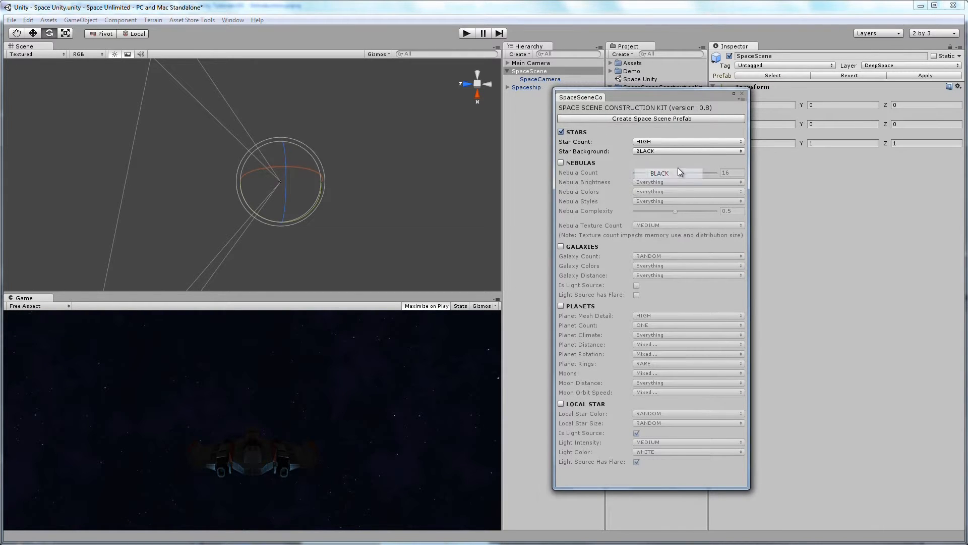
click(649, 119)
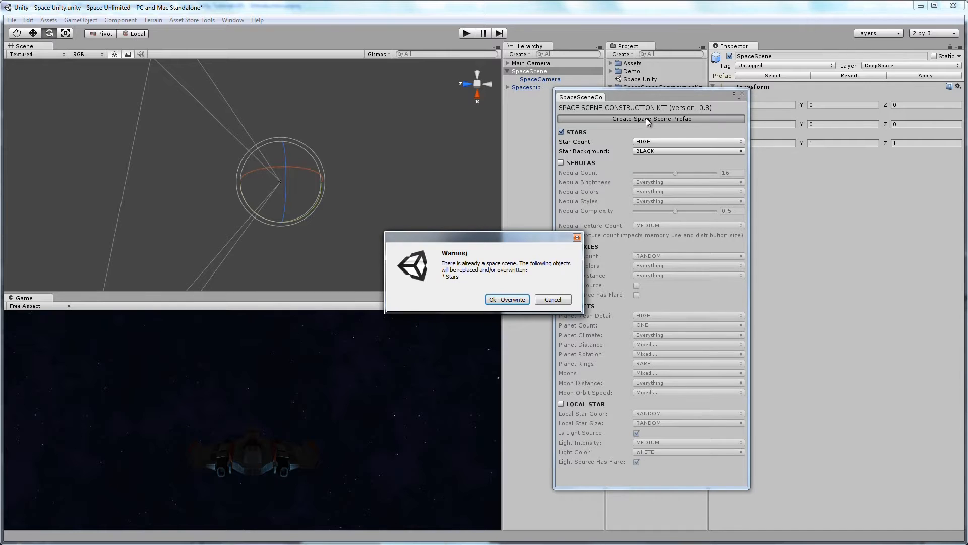
click(508, 300)
click(470, 33)
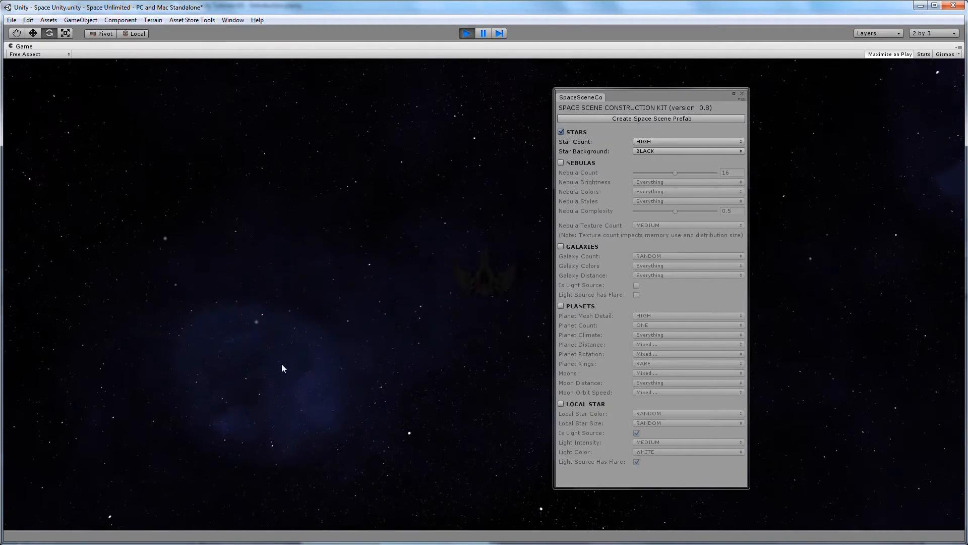
click(467, 34)
Deactivate the SpaceFog and SpaceParticles objects under Main Camera and test the scene in play mode
drag(683, 102, 749, 145)
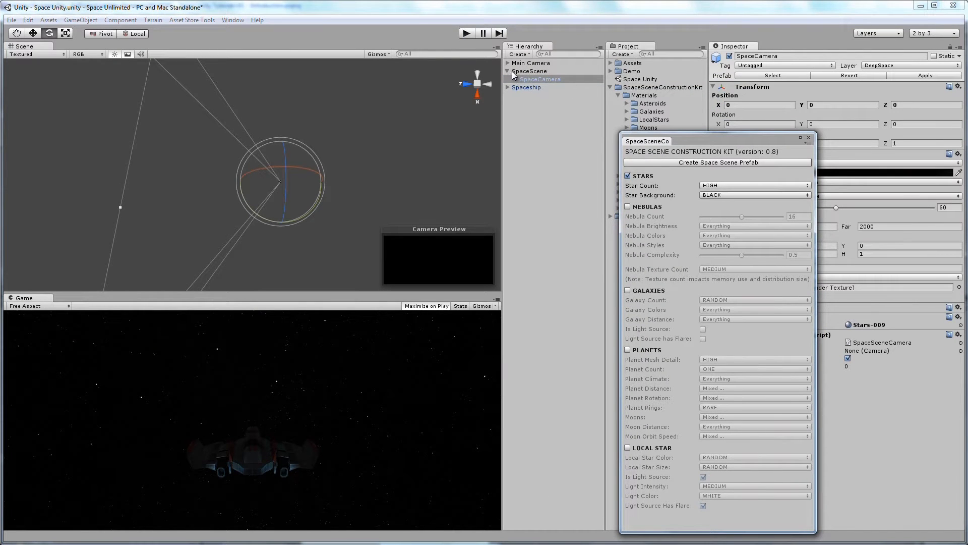
click(508, 63)
click(546, 75)
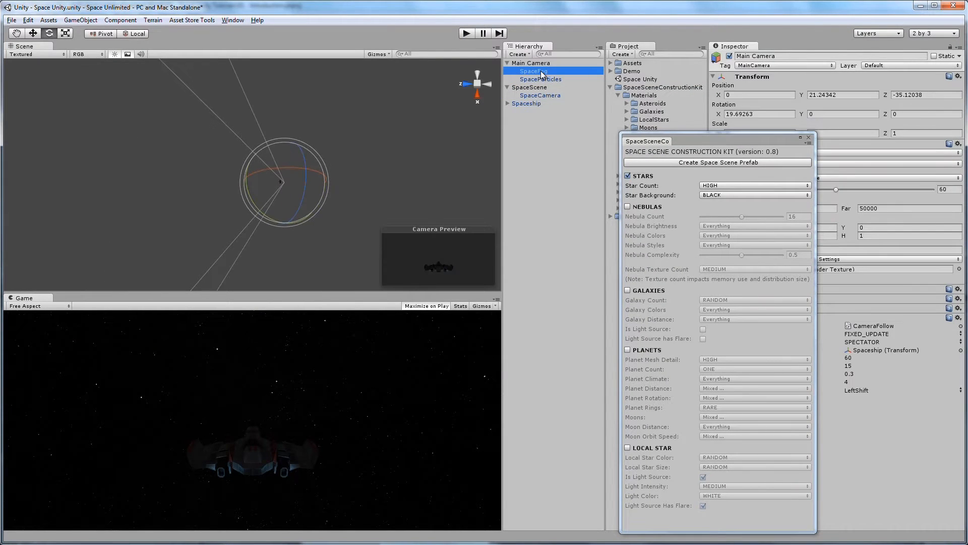
click(546, 80)
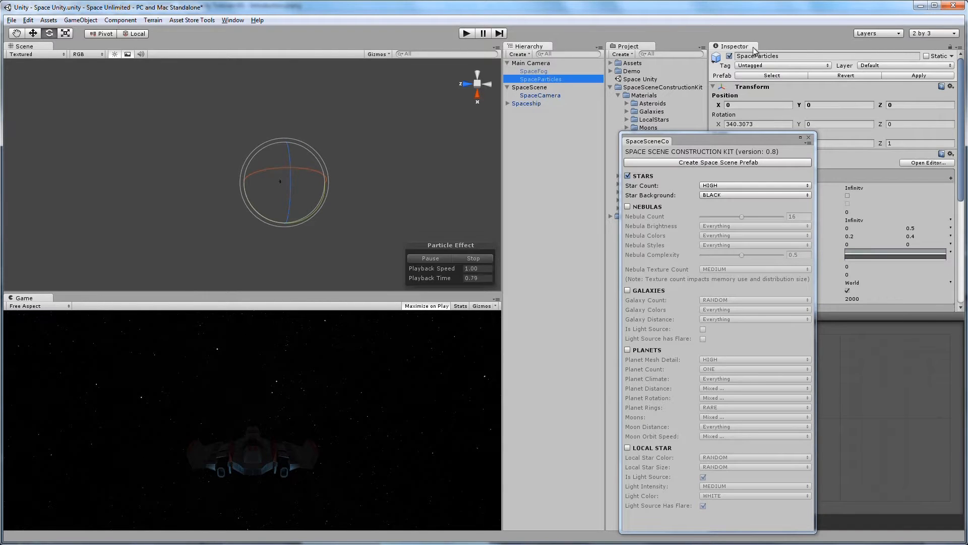
click(531, 88)
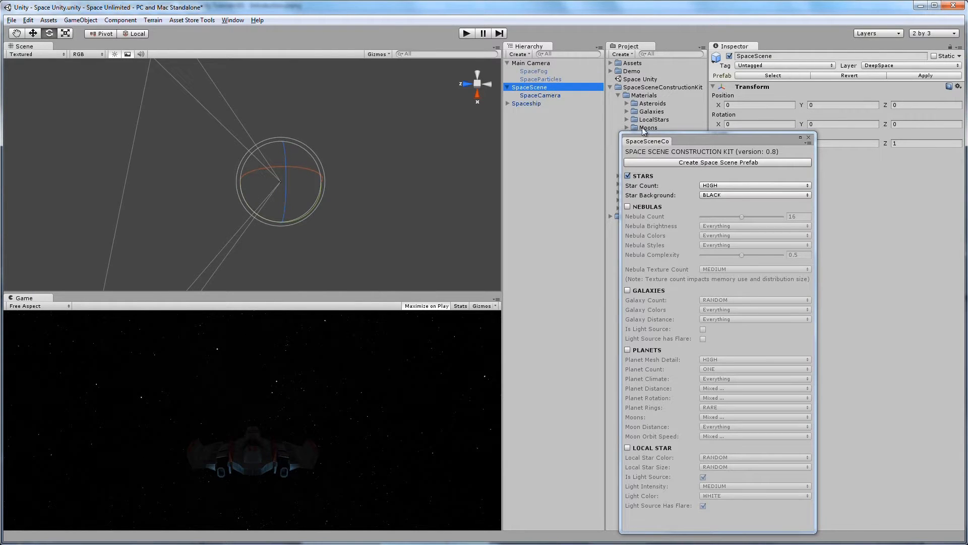
click(467, 33)
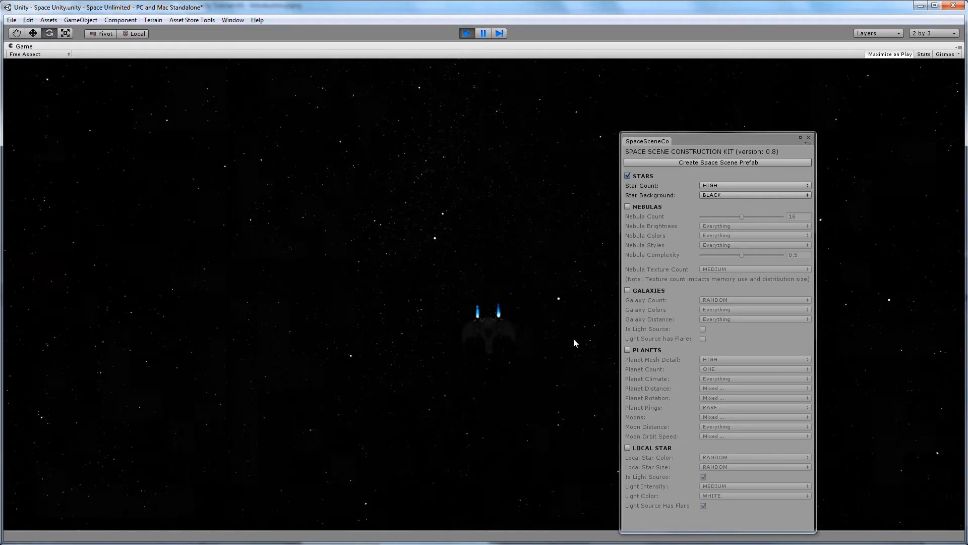
click(467, 33)
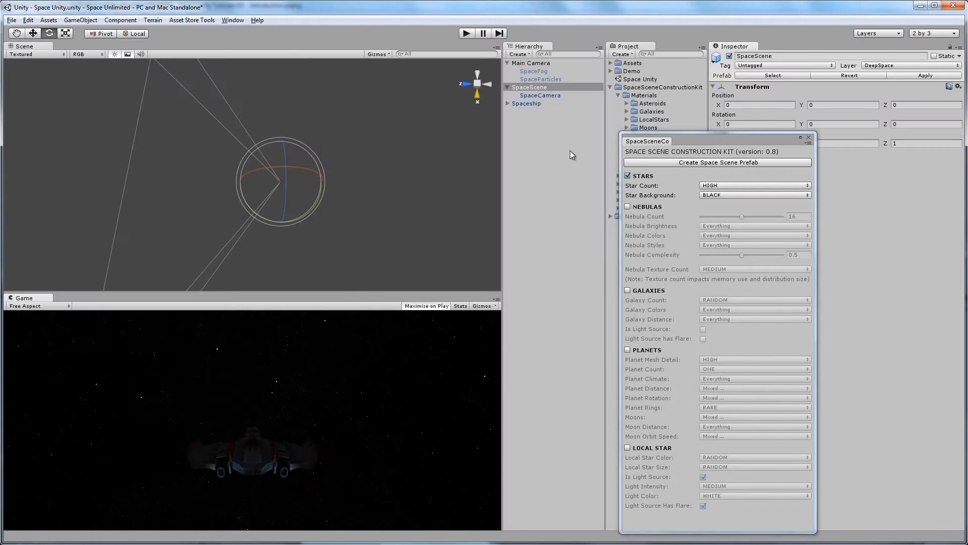
Enable nebulas in the construction kit, set Nebula Count to 15 and open the Nebula Brightness options
middle_drag(292, 190, 250, 209)
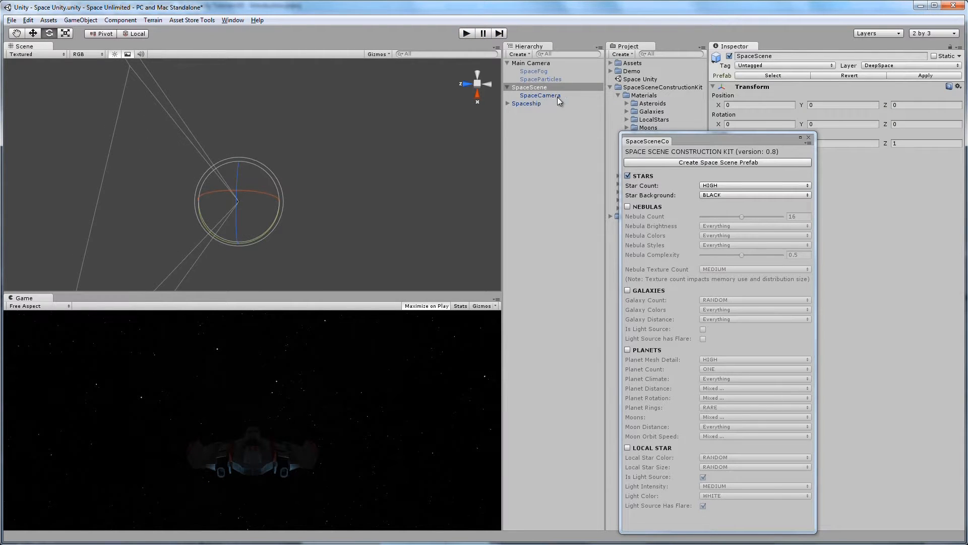
drag(718, 142, 698, 123)
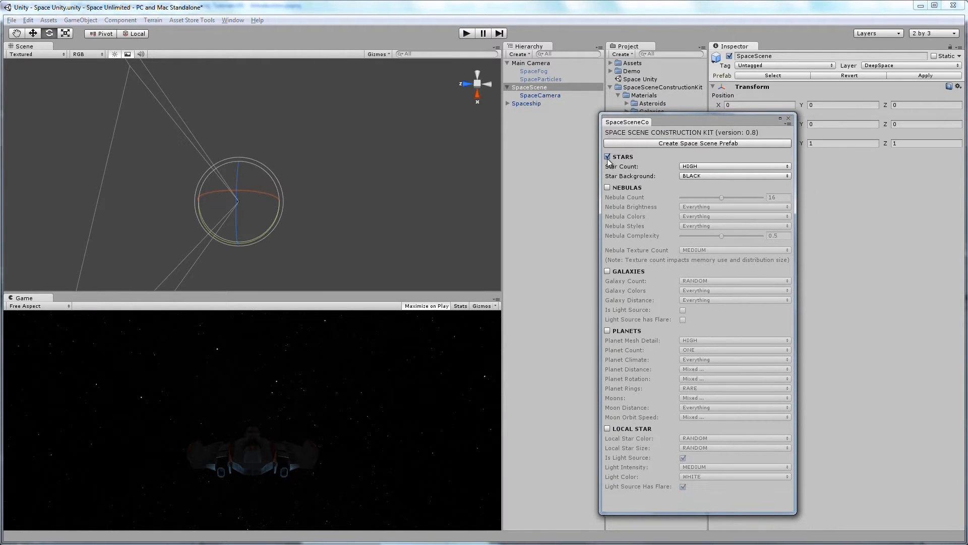
click(607, 187)
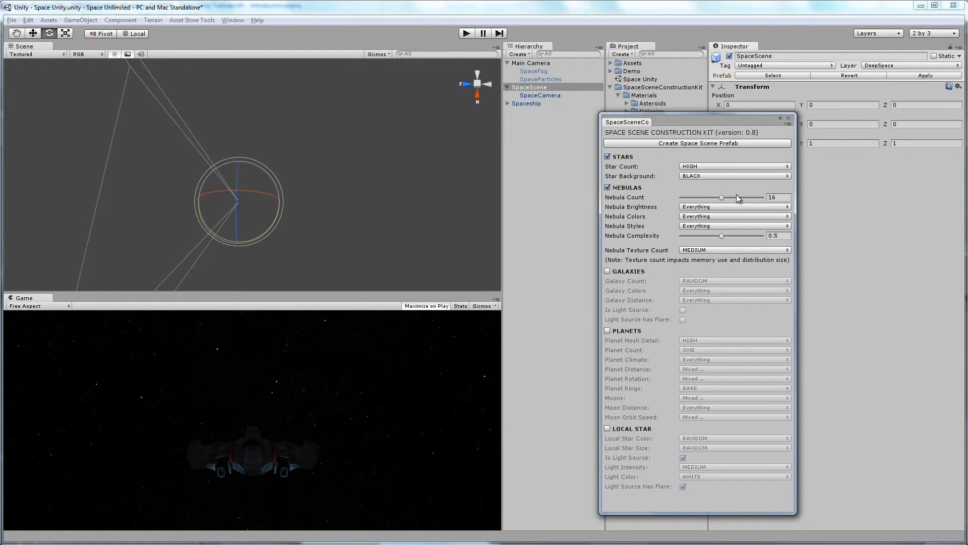
mouse_move(722, 198)
mouse_down()
mouse_move(667, 200)
mouse_move(776, 203)
mouse_move(714, 202)
mouse_move(722, 202)
mouse_up()
click(691, 206)
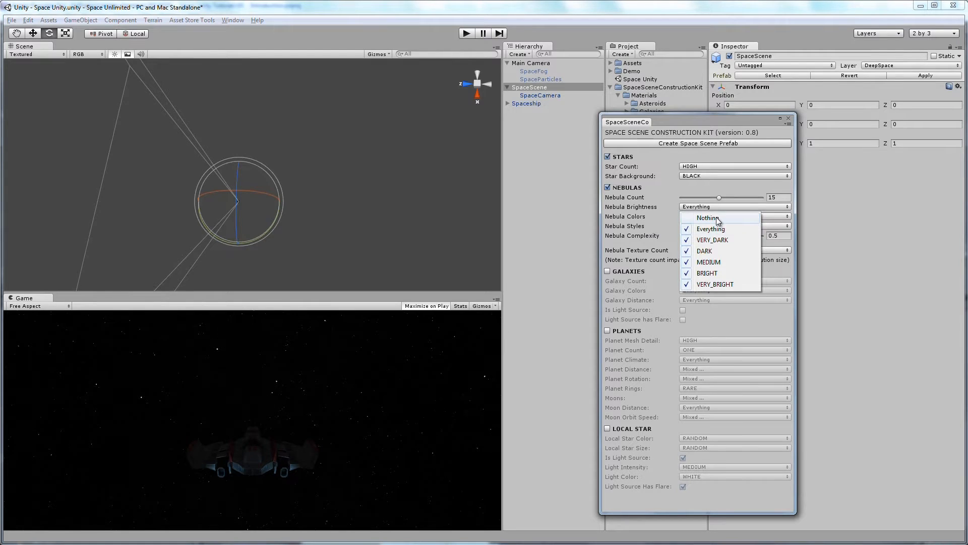
Expand the Nebulas materials folder and select Nebula-001-CloudyBlueGreen-Bright-01, arranging the windows and panes to examine its preview and labels
drag(685, 117, 443, 92)
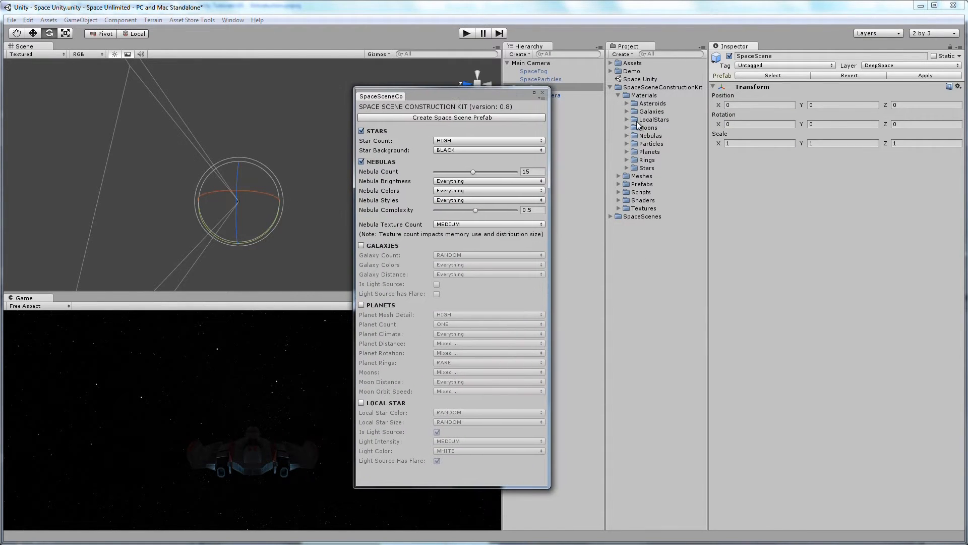
click(627, 136)
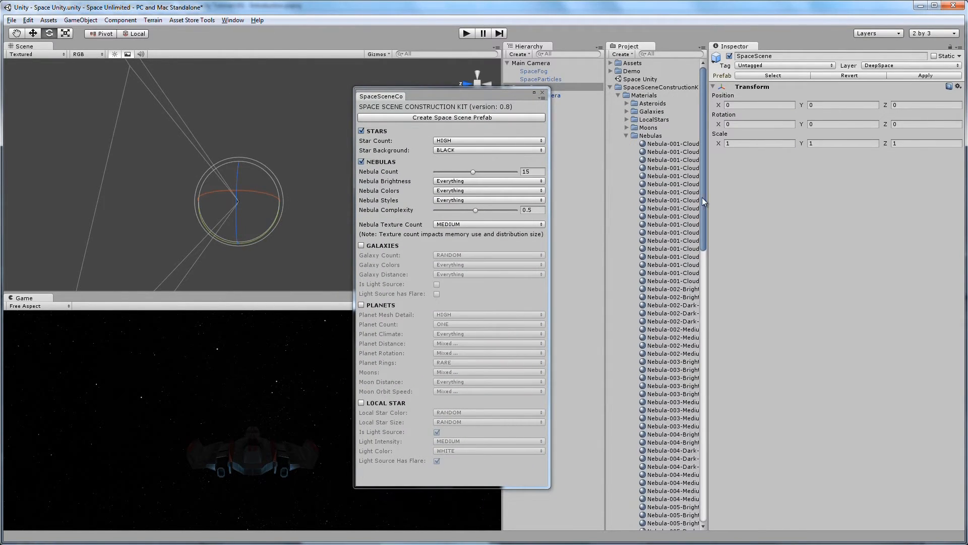
drag(707, 191, 809, 191)
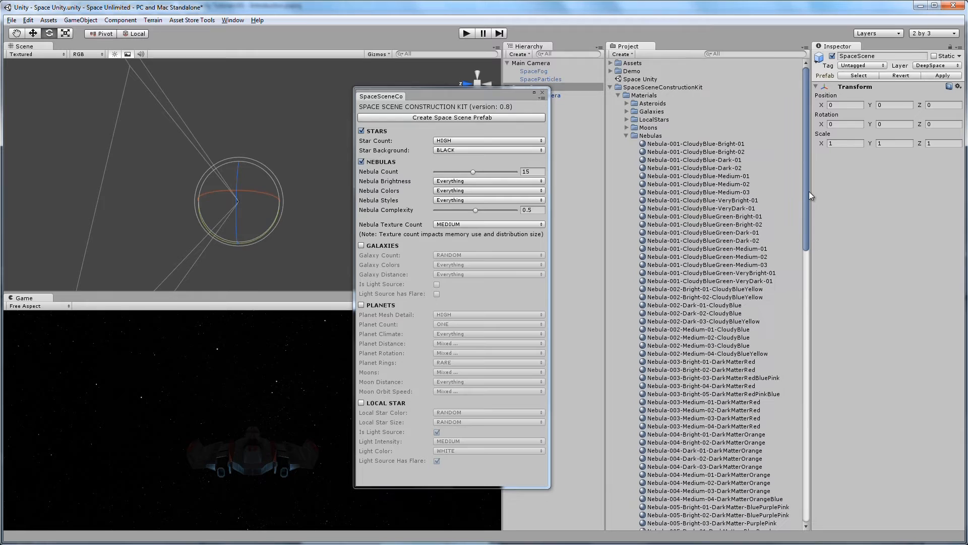
click(701, 217)
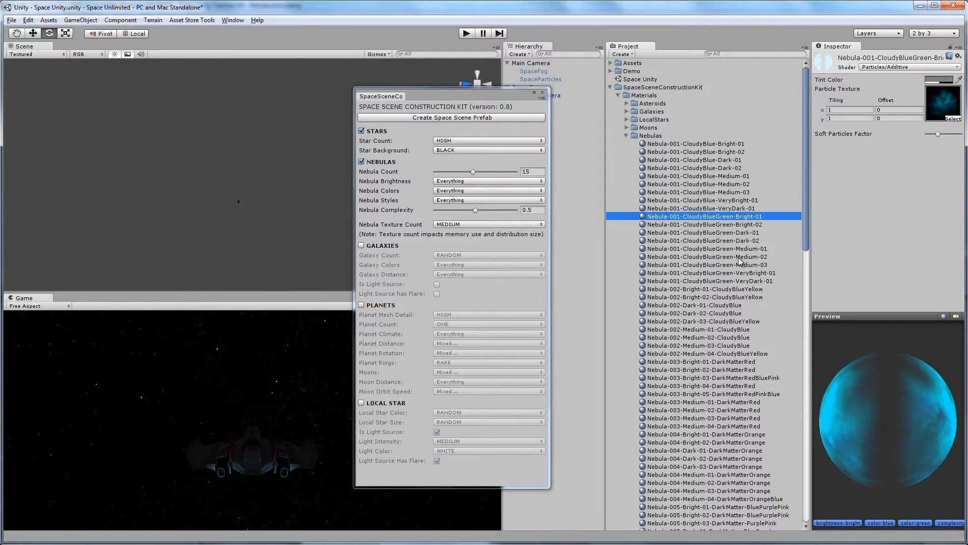
drag(811, 297, 761, 298)
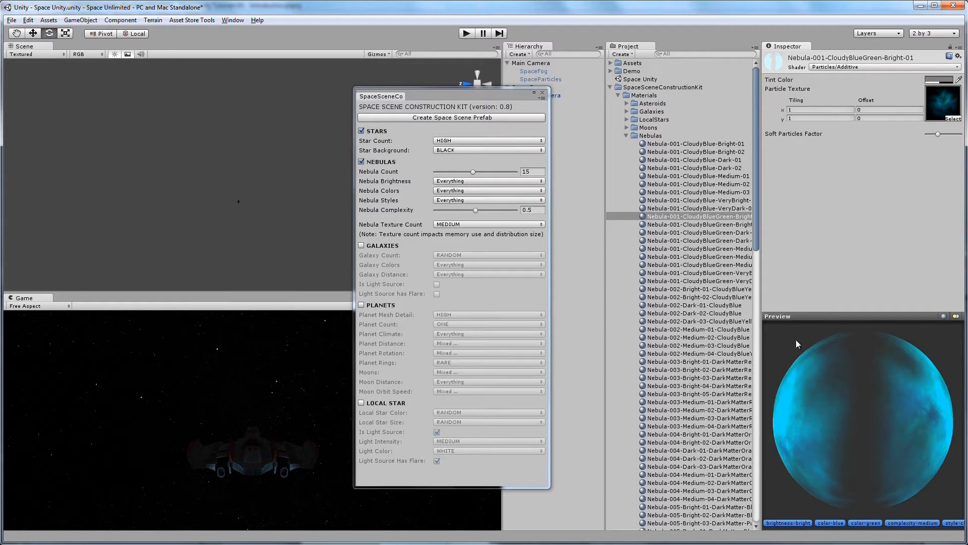
drag(606, 340, 593, 339)
Preview the nebula materials one after another down to Nebula-003-Medium-01-DarkMatterRed and widen the Inspector to read all its labels
key(Down)
key(Down)
key(Down)
key(Down)
key(Down)
key(Down)
key(Down)
key(Down)
key(Down)
key(Down)
key(Down)
key(Down)
key(Down)
key(Down)
key(Down)
key(Down)
key(Down)
key(Down)
key(Down)
key(Down)
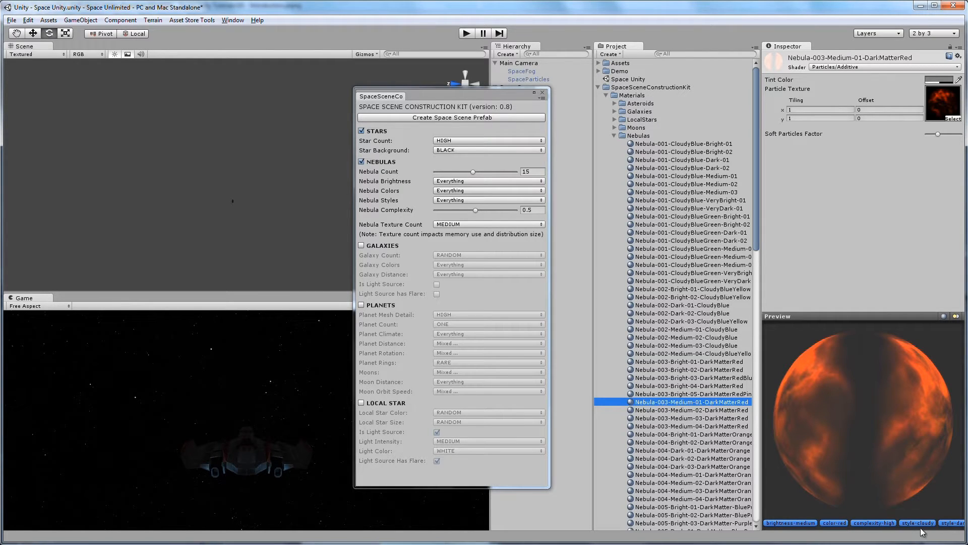
drag(760, 423, 712, 421)
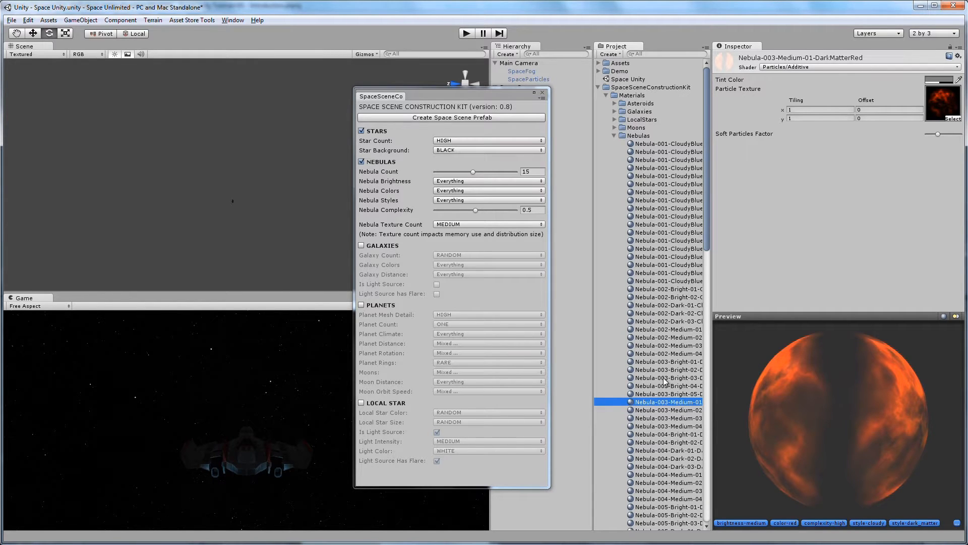
Preview sample nebula materials from the 002, 004, 005 and 006 groups, ending on Nebula-006-Medium-02-GlitteryStreakyBlue
click(670, 329)
click(681, 452)
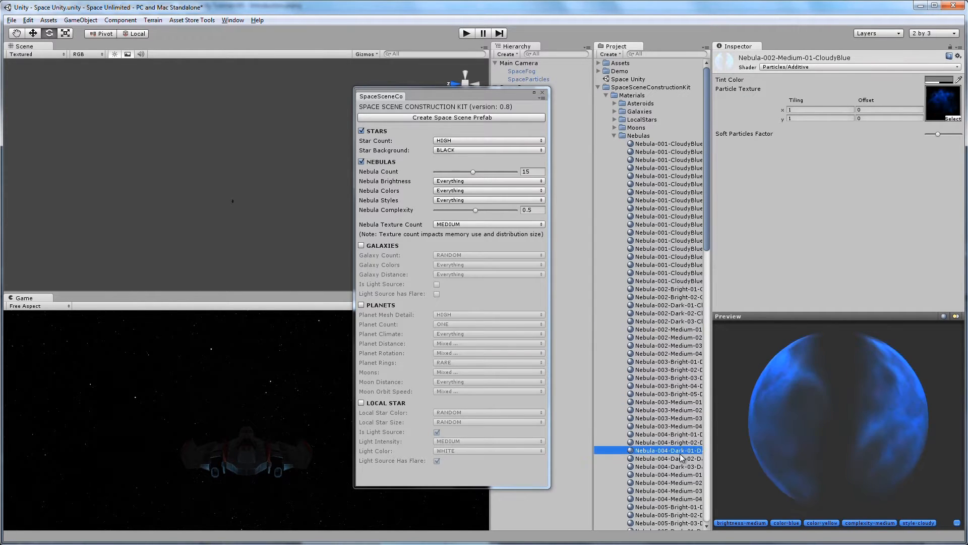
scroll(679, 419, down, 4)
click(680, 411)
click(682, 443)
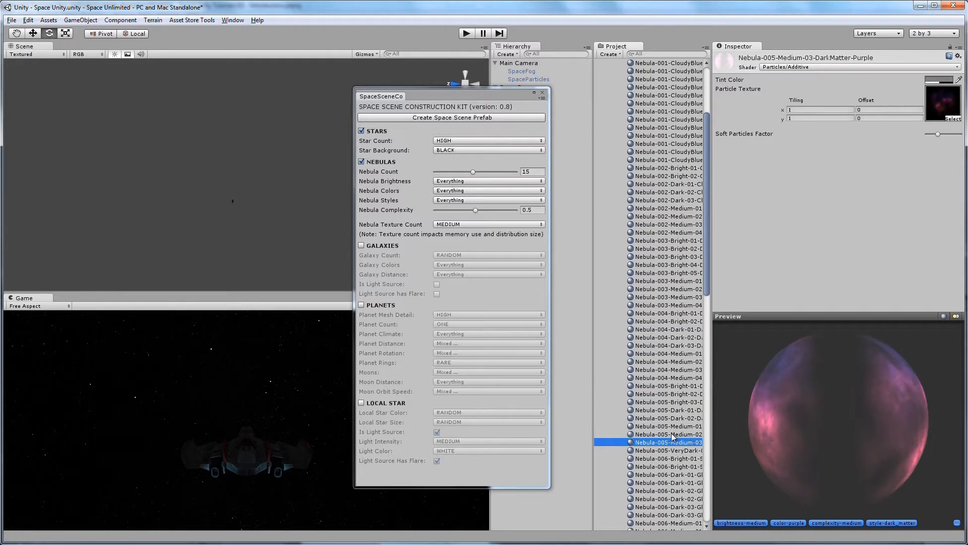
scroll(673, 433, down, 2)
click(680, 398)
click(667, 455)
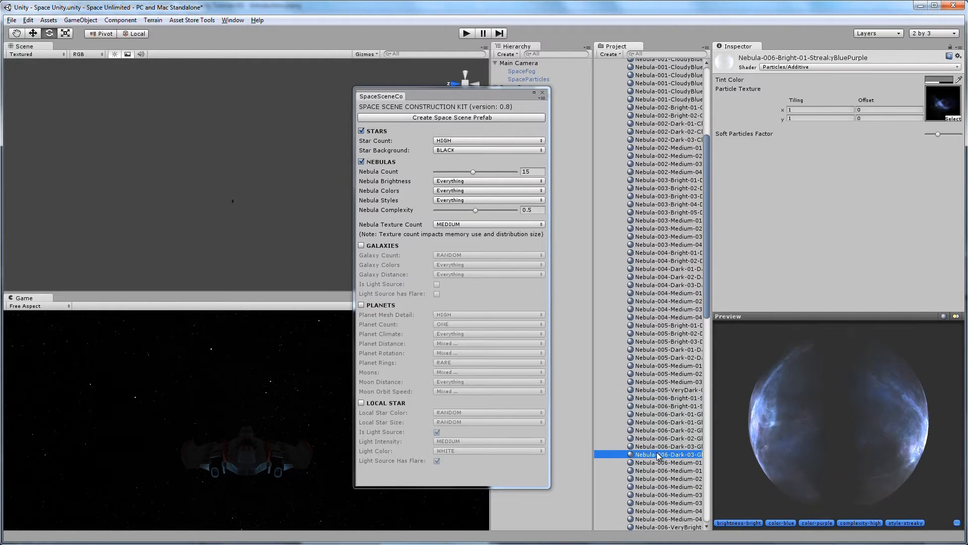
click(670, 480)
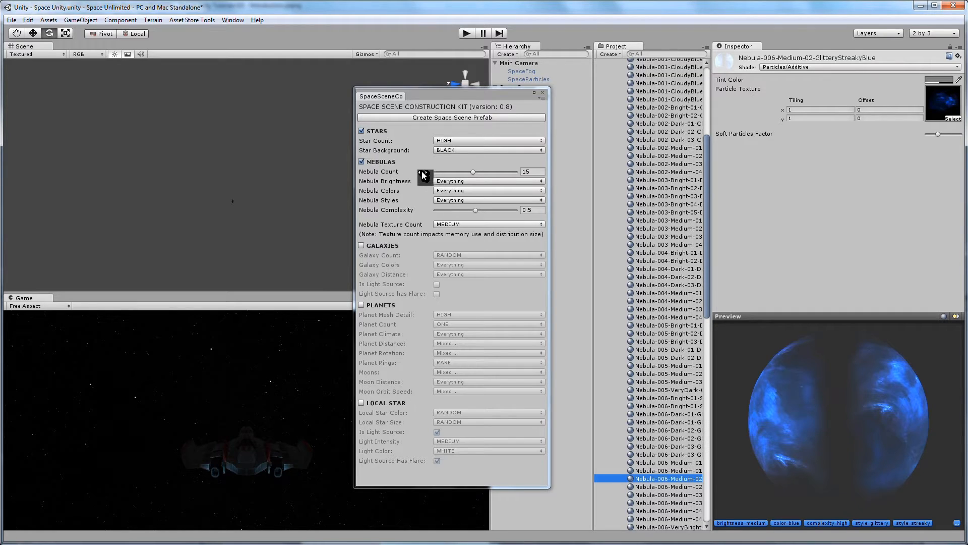
Clear the Nebula Brightness selection and enable only VERY_DARK and DARK
click(485, 181)
click(459, 193)
click(459, 182)
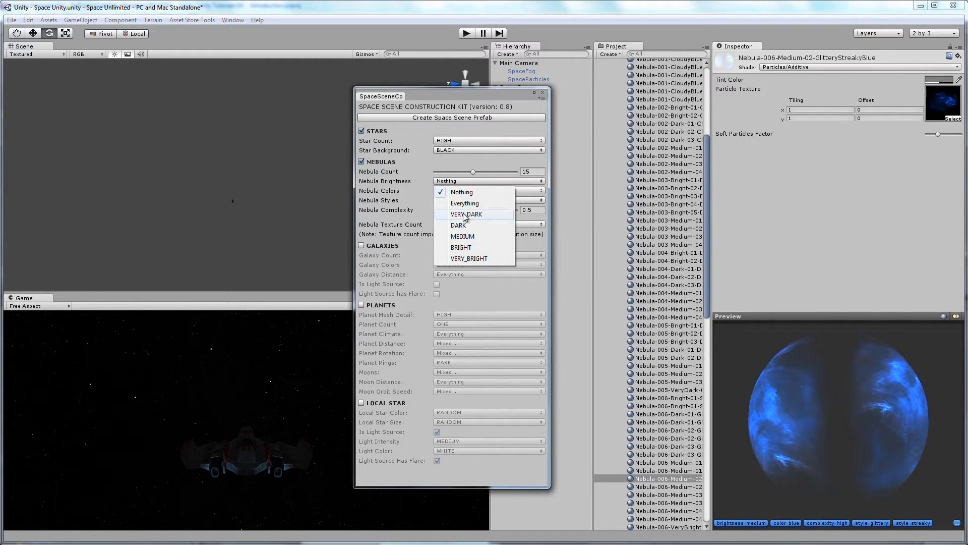
click(465, 215)
click(460, 181)
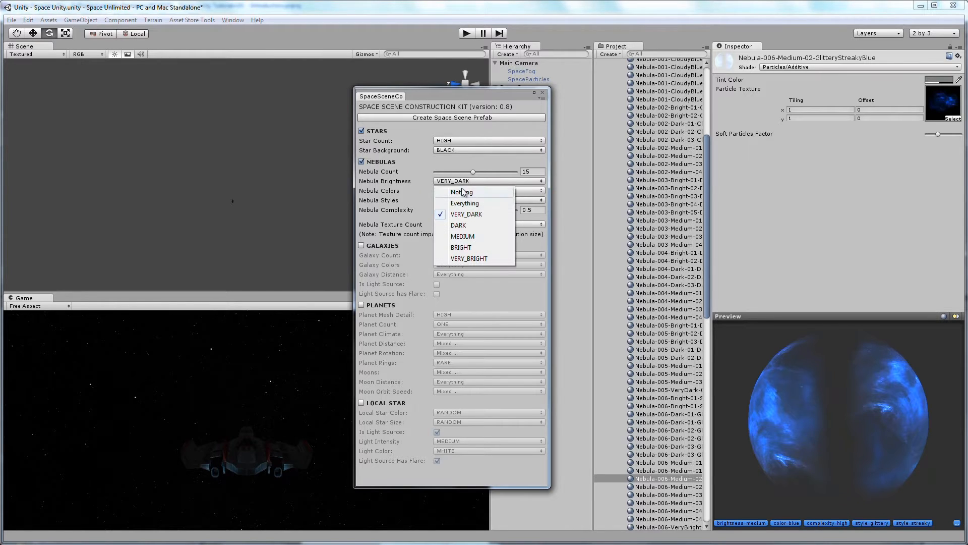
click(463, 225)
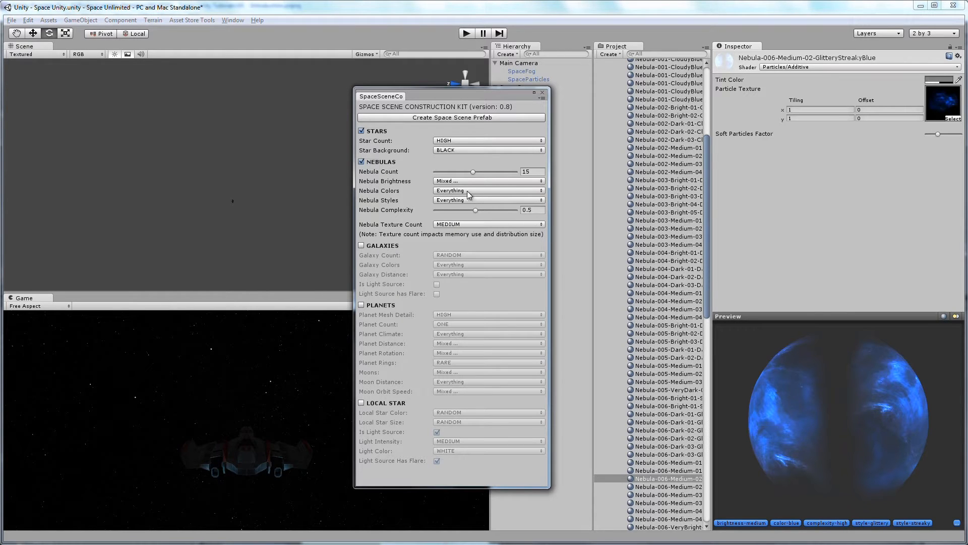
Disable stars in the construction kit and generate only the nebulas into the existing space scene, accepting the overwrite
drag(448, 101, 658, 104)
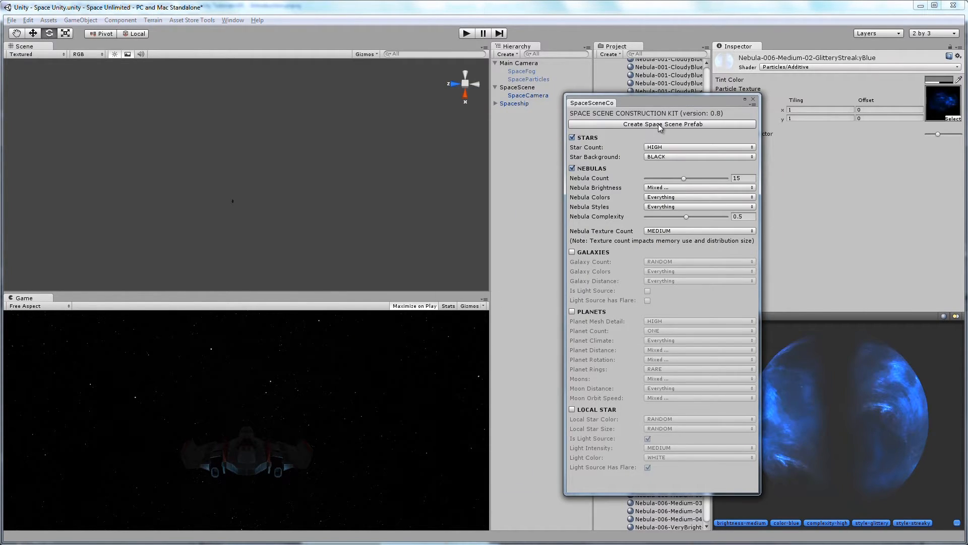
click(661, 126)
click(555, 305)
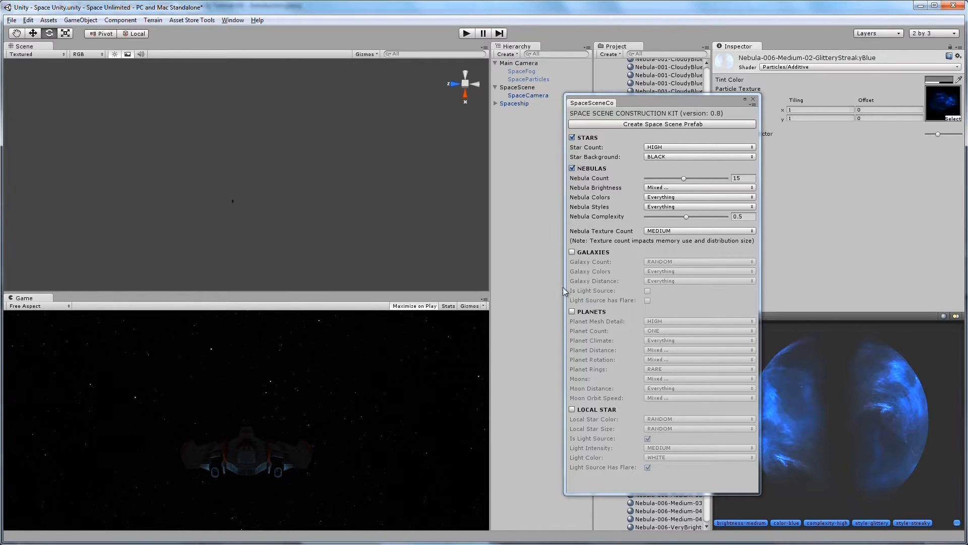
click(572, 138)
click(616, 126)
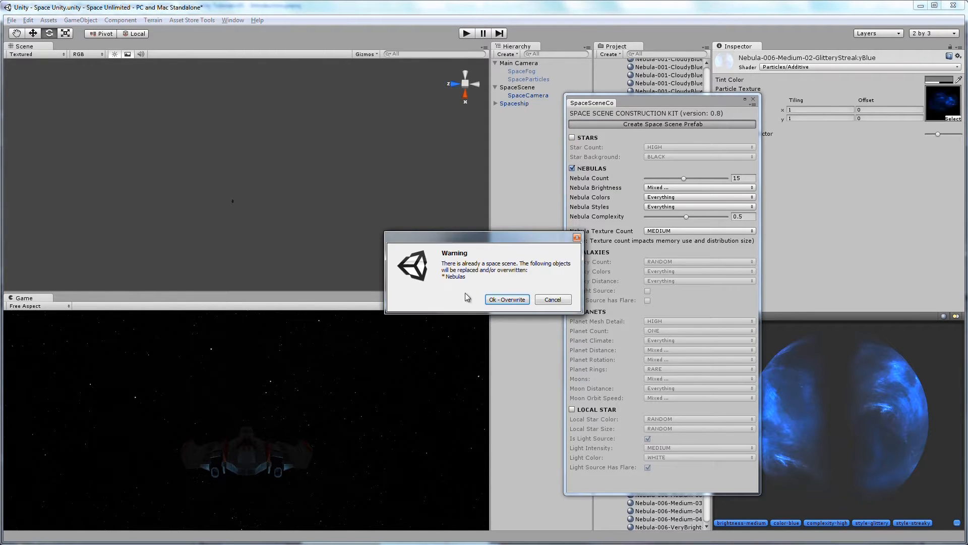
click(497, 301)
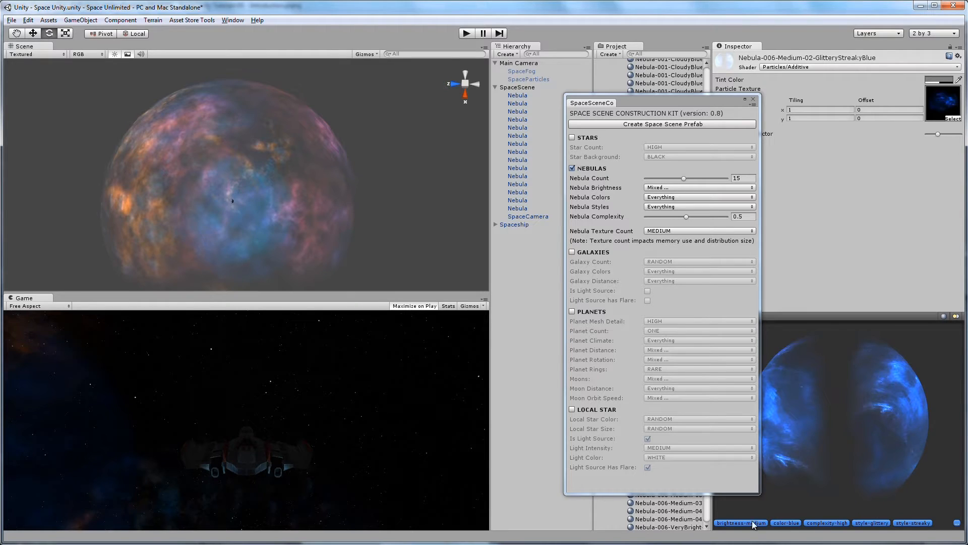
Review the Nebula Brightness selection and test the generated nebulas in play mode
click(651, 187)
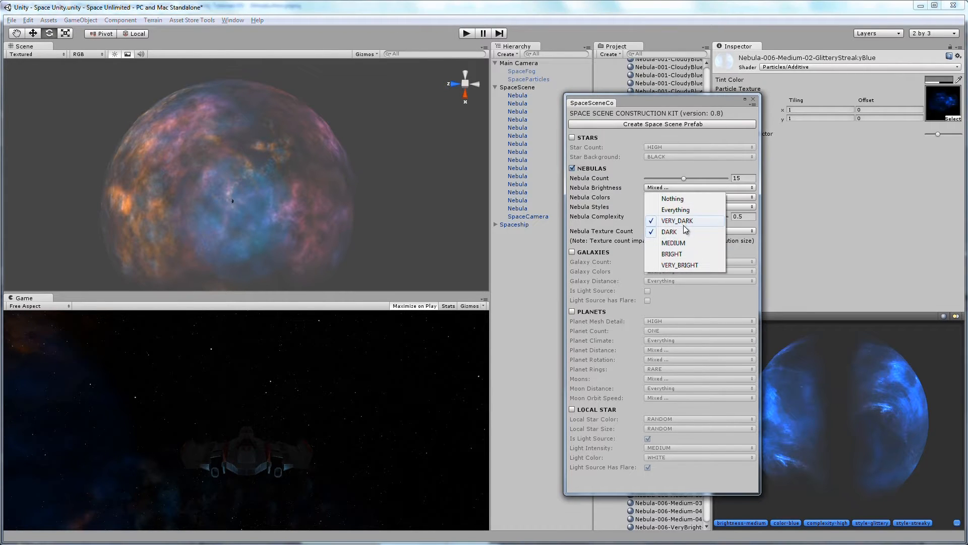
click(337, 391)
click(465, 34)
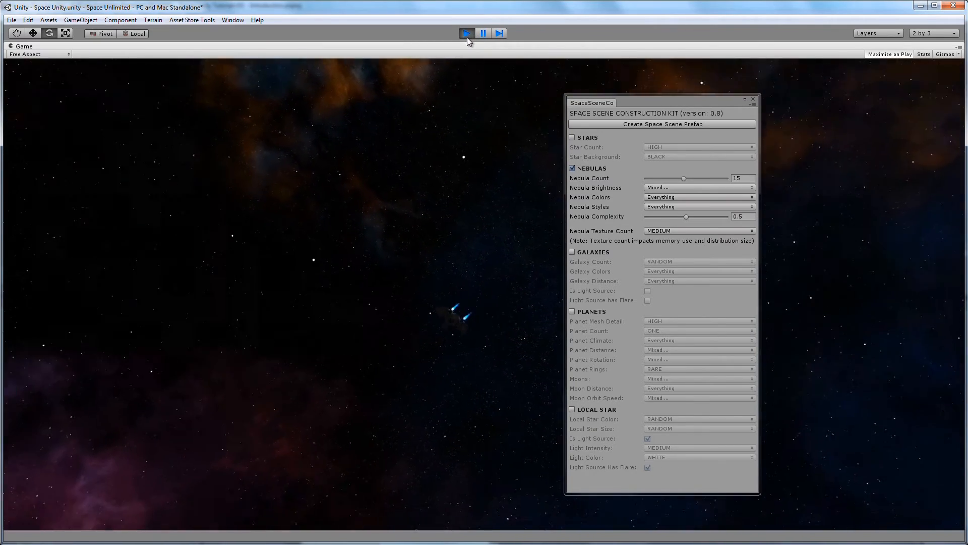
click(466, 34)
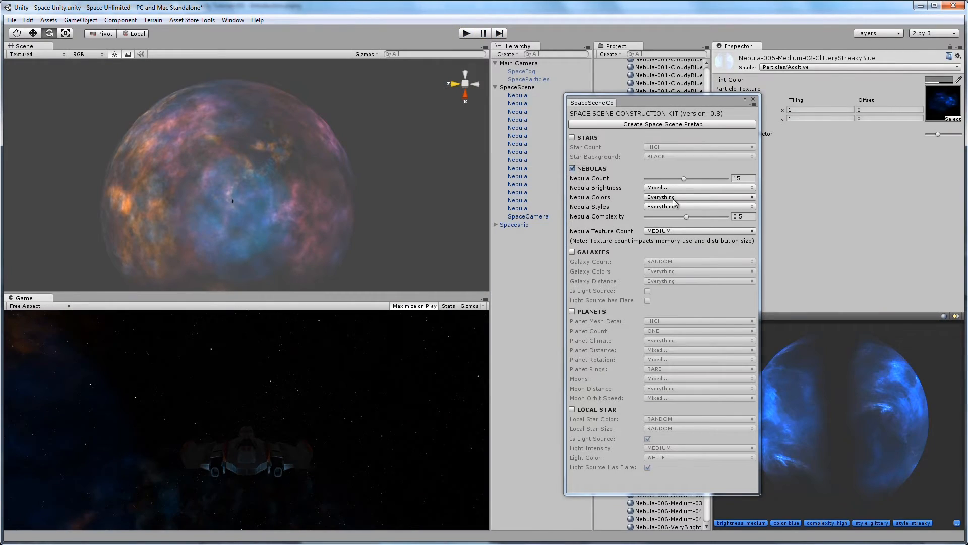
Clear the Nebula Colors selection and enable only BLUE and PINK
click(673, 198)
click(675, 207)
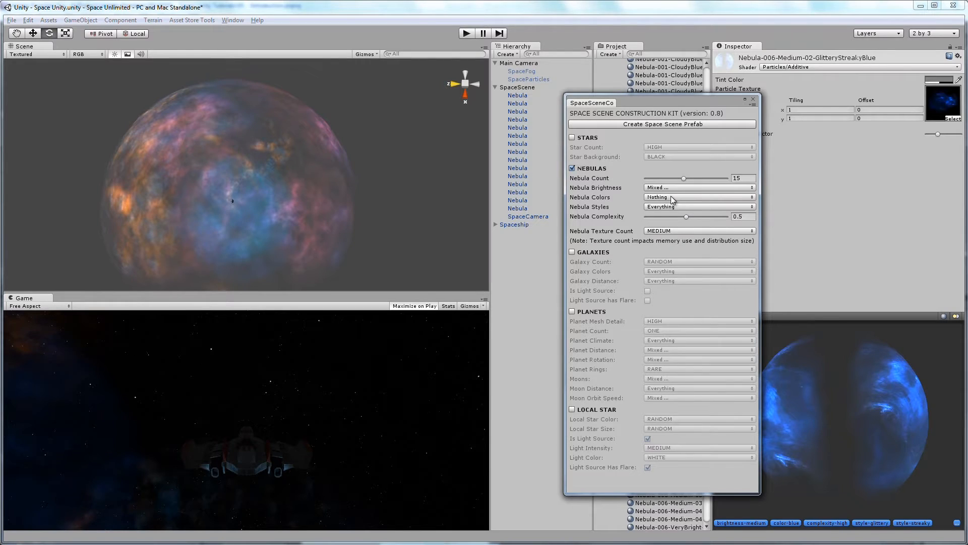
click(671, 196)
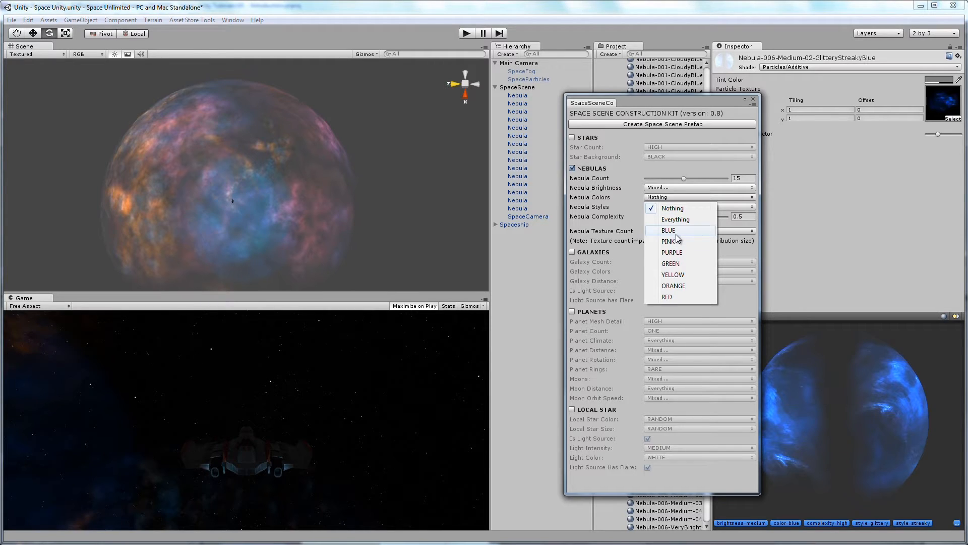
click(675, 233)
click(672, 197)
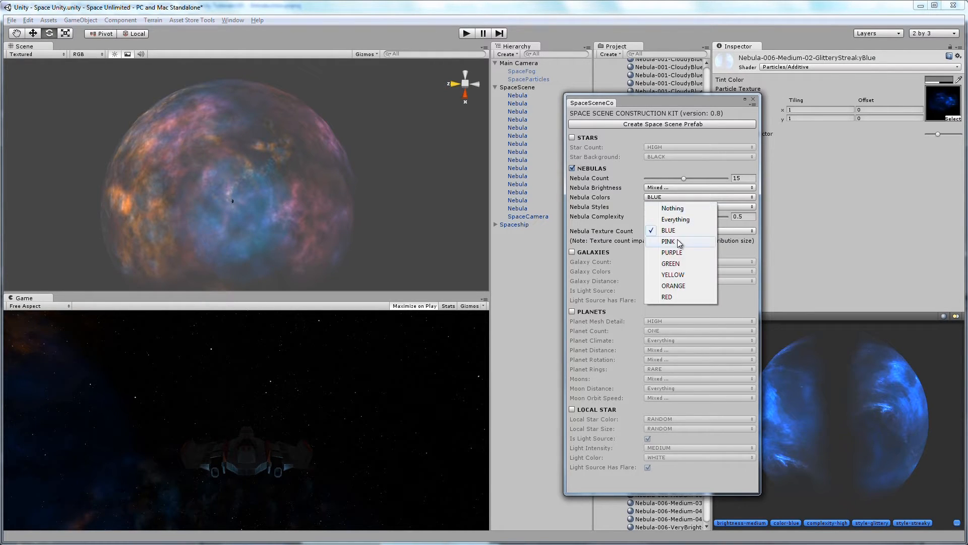
click(680, 242)
click(670, 198)
Regenerate the nebulas with the chosen colors, overwriting the existing ones, and test the scene in play mode
click(661, 123)
click(515, 300)
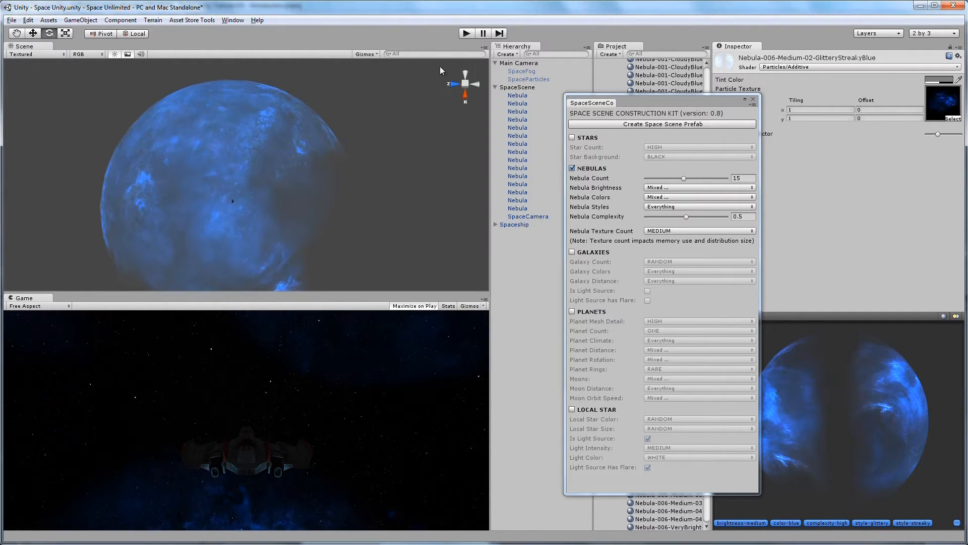
click(467, 33)
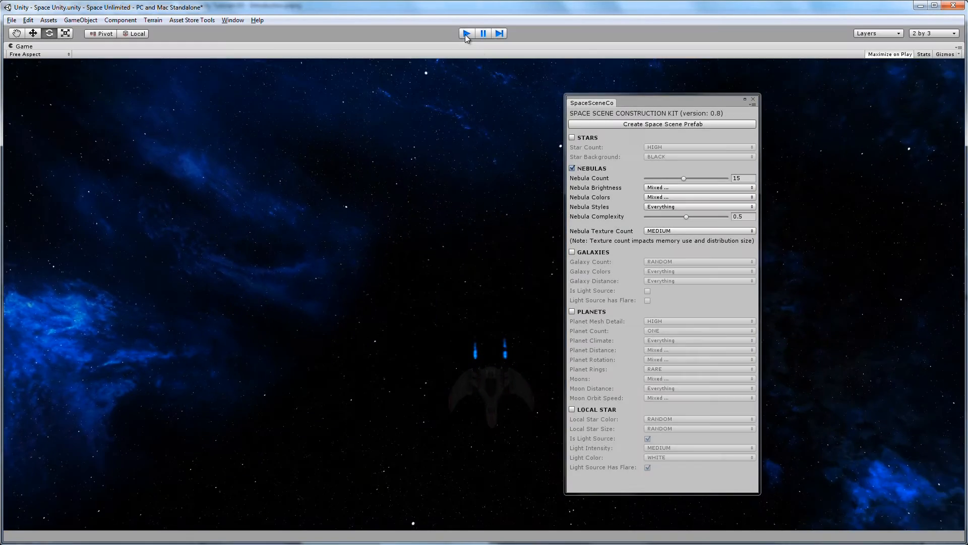
click(467, 33)
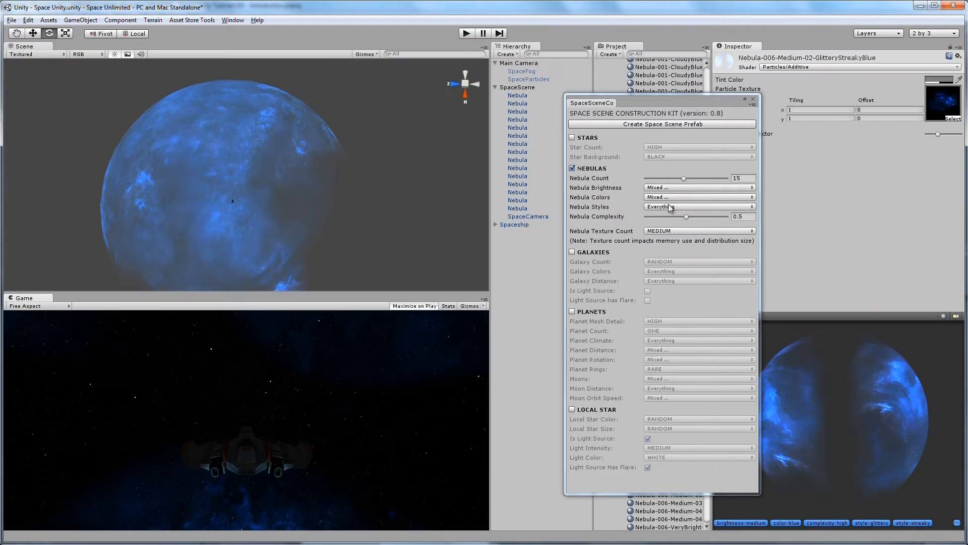
Clear the Nebula Styles selection and enable only STREAKY
click(671, 207)
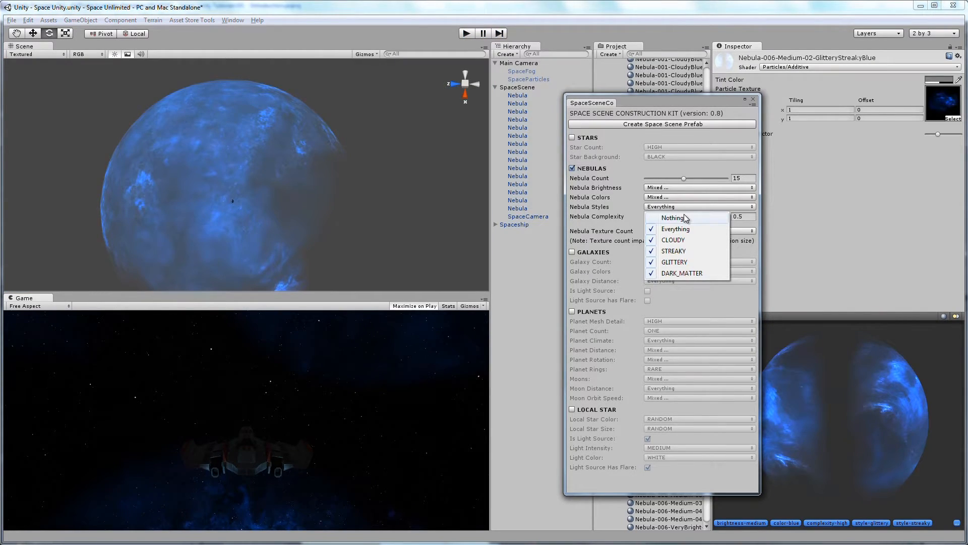
click(685, 219)
click(671, 206)
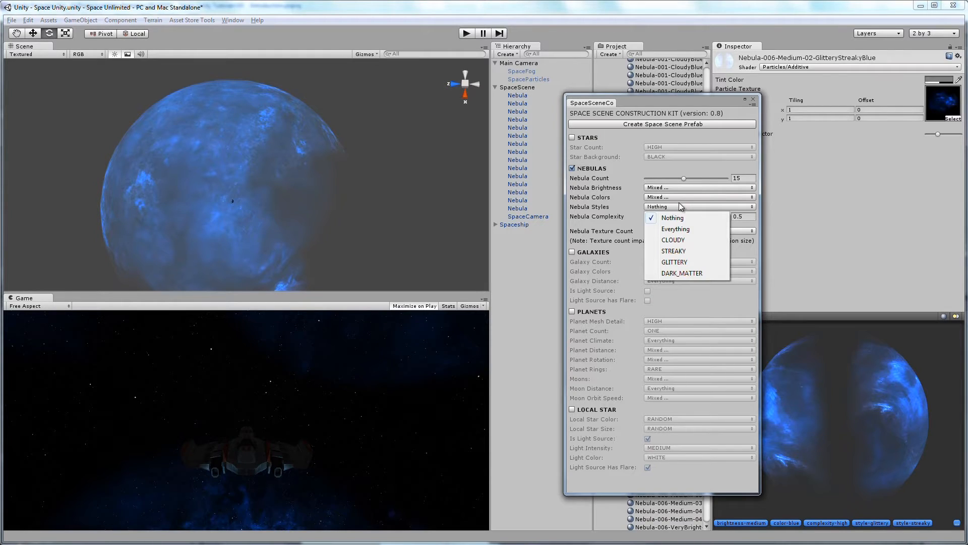
click(680, 241)
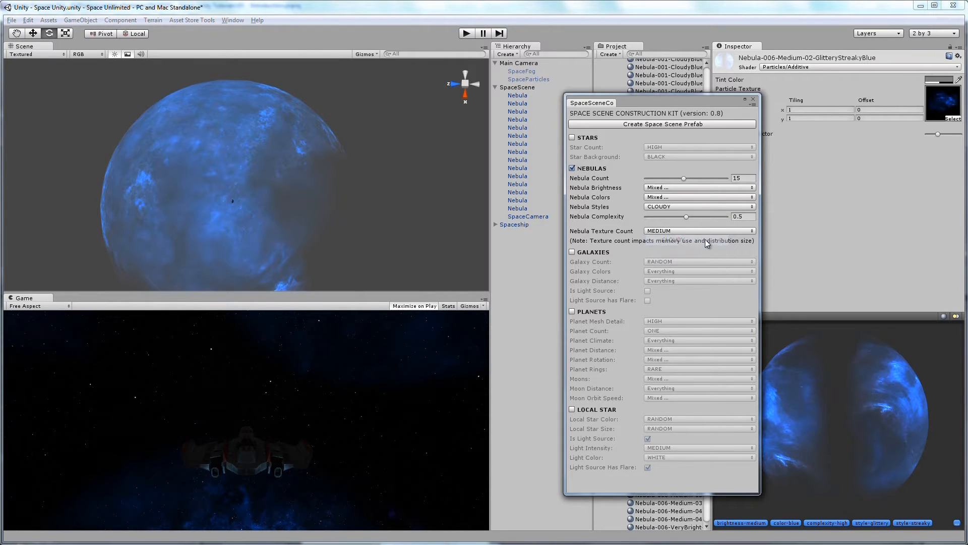
click(673, 207)
click(687, 260)
click(675, 207)
click(674, 253)
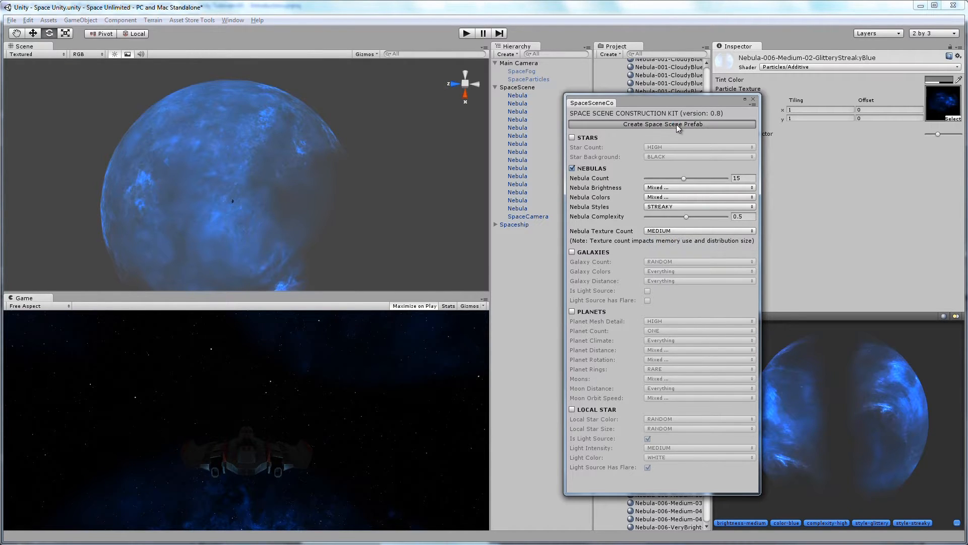
Try to regenerate the nebulas with STREAKY as the only enabled style
click(678, 125)
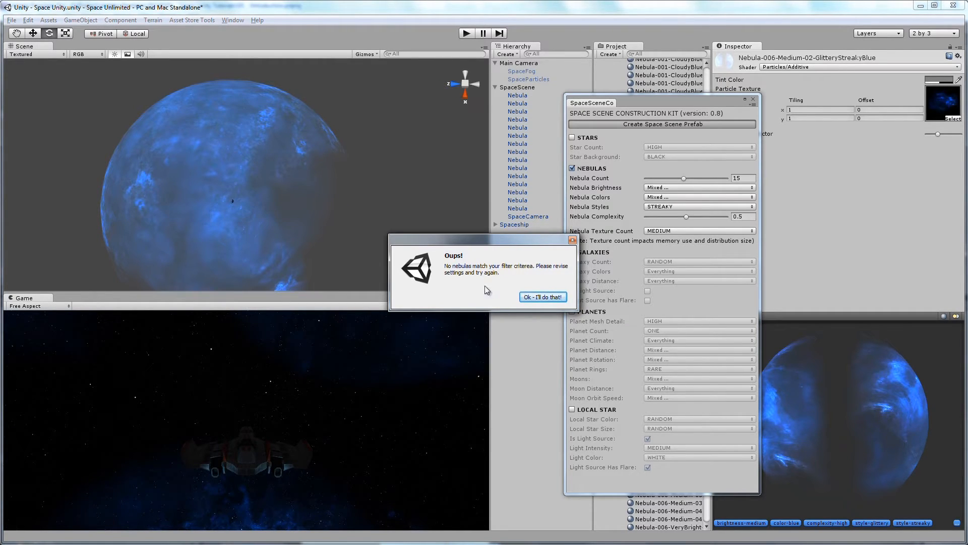
click(552, 297)
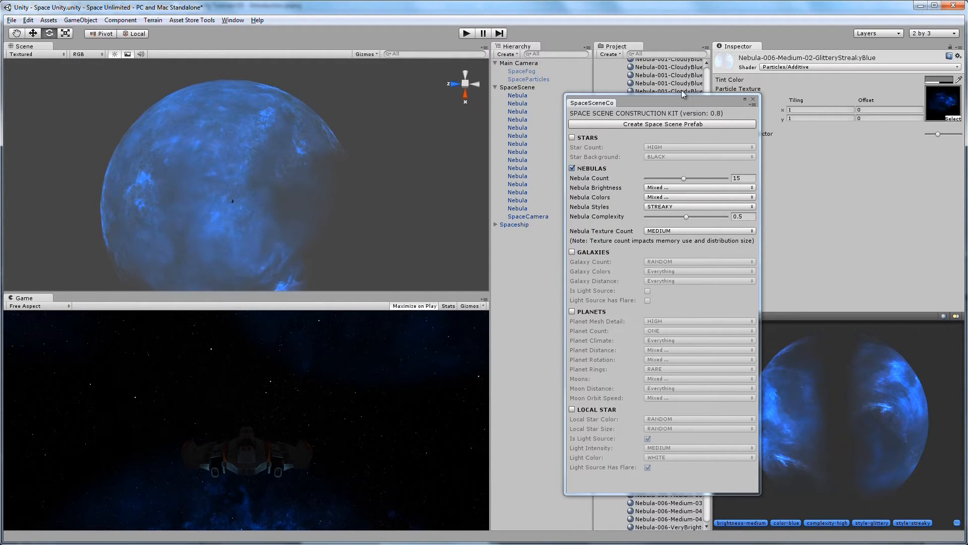
Examine the current Nebula Brightness, Nebula Colors and Nebula Styles selections
click(671, 188)
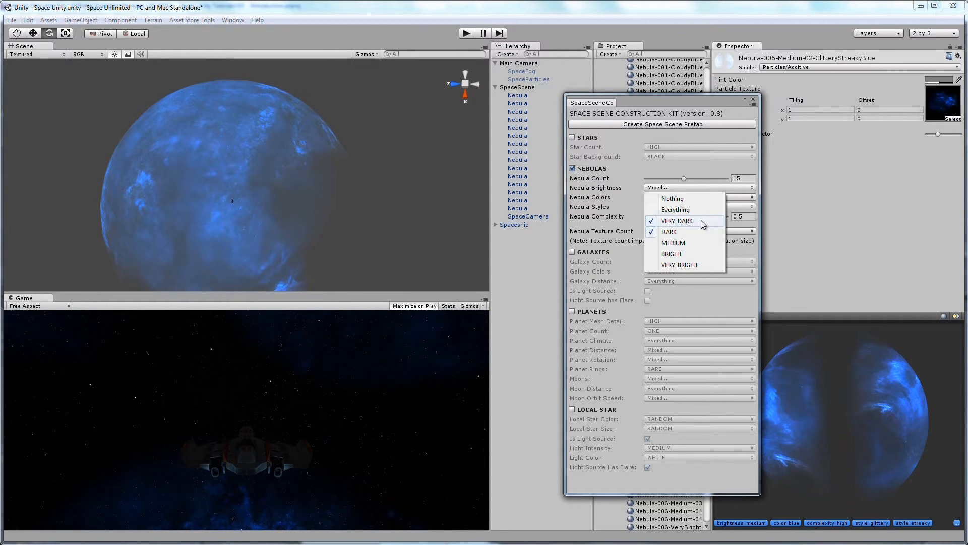
click(611, 201)
click(667, 197)
click(607, 205)
click(655, 209)
click(615, 207)
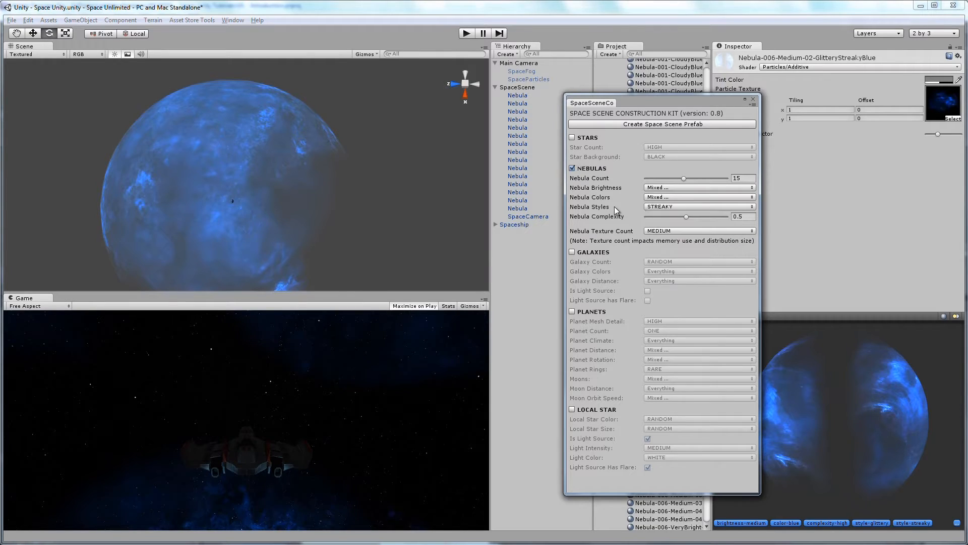
click(674, 188)
click(617, 203)
Add CLOUDY and GLITTERY to the Nebula Styles, then set the selection to Everything
click(676, 207)
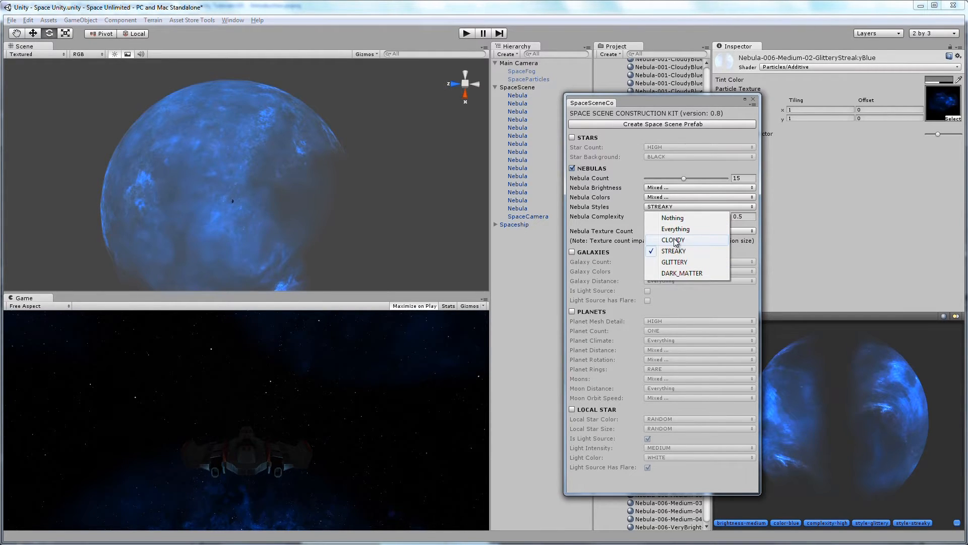
click(675, 241)
click(675, 207)
click(678, 263)
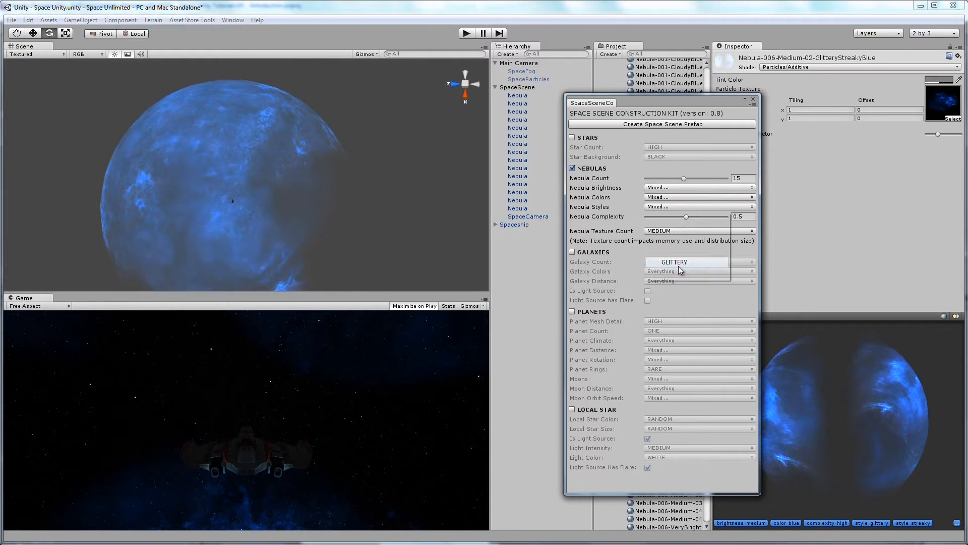
click(678, 207)
click(665, 228)
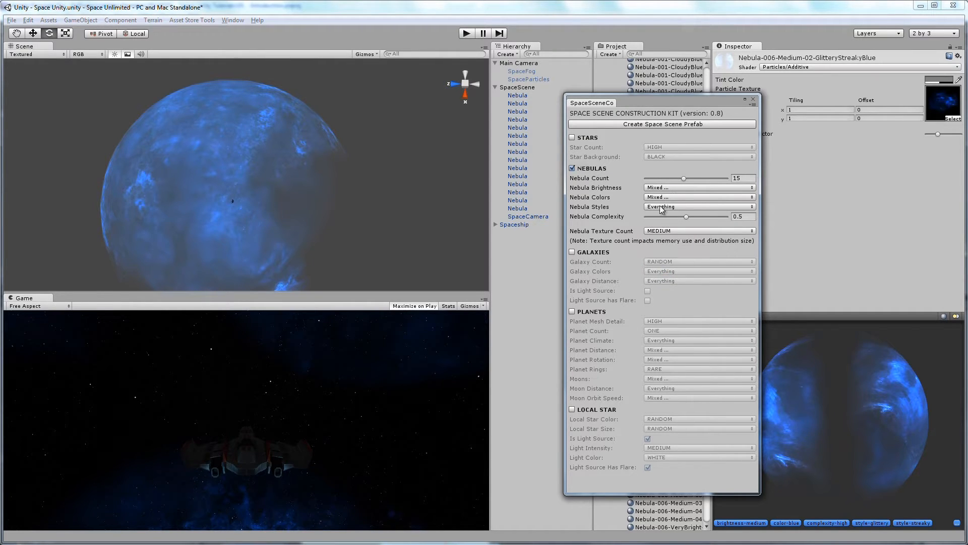
Set Nebula Brightness and Nebula Colors to Everything
click(665, 188)
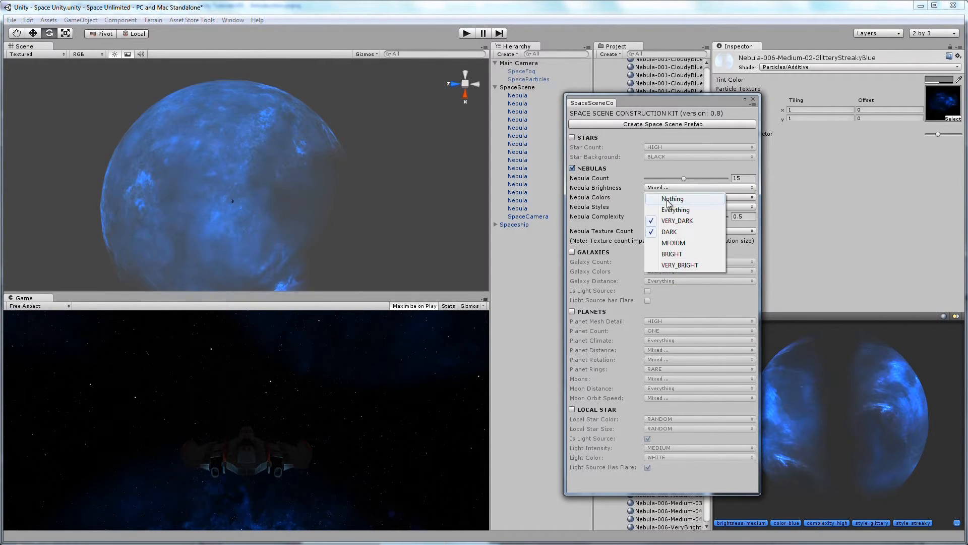
click(671, 210)
click(661, 197)
click(675, 219)
Enable only CLOUDY in Nebula Styles and regenerate the nebulas, overwriting the existing ones
click(676, 207)
click(678, 241)
click(664, 207)
click(674, 231)
click(664, 207)
click(677, 242)
click(666, 206)
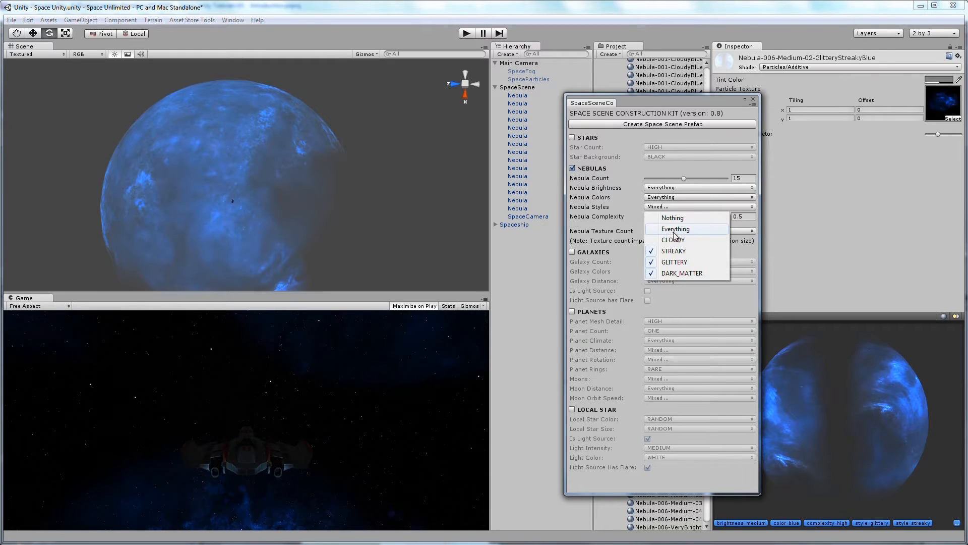
click(674, 218)
click(661, 207)
click(676, 241)
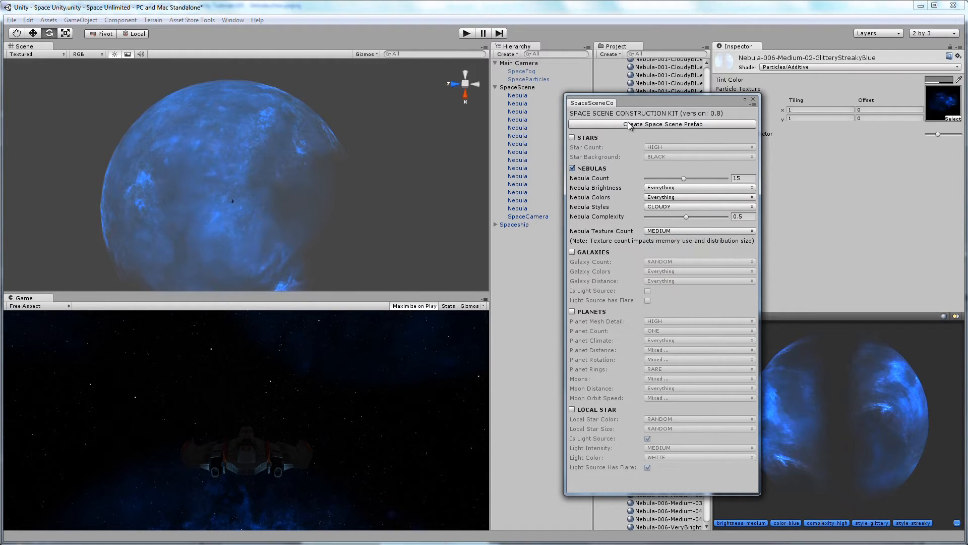
click(630, 125)
click(508, 300)
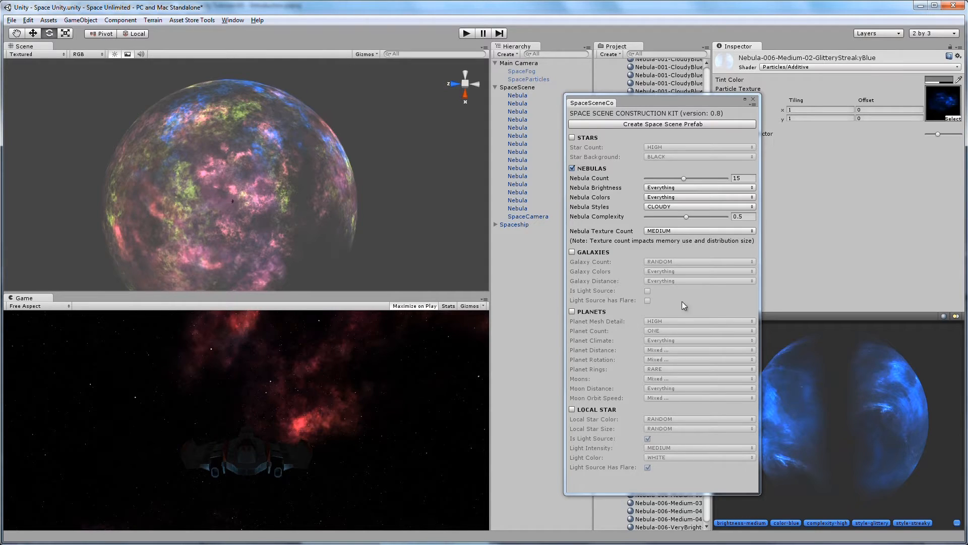
Switch Nebula Styles from CLOUDY to only STREAKY and regenerate the nebulas, overwriting the existing ones
click(672, 207)
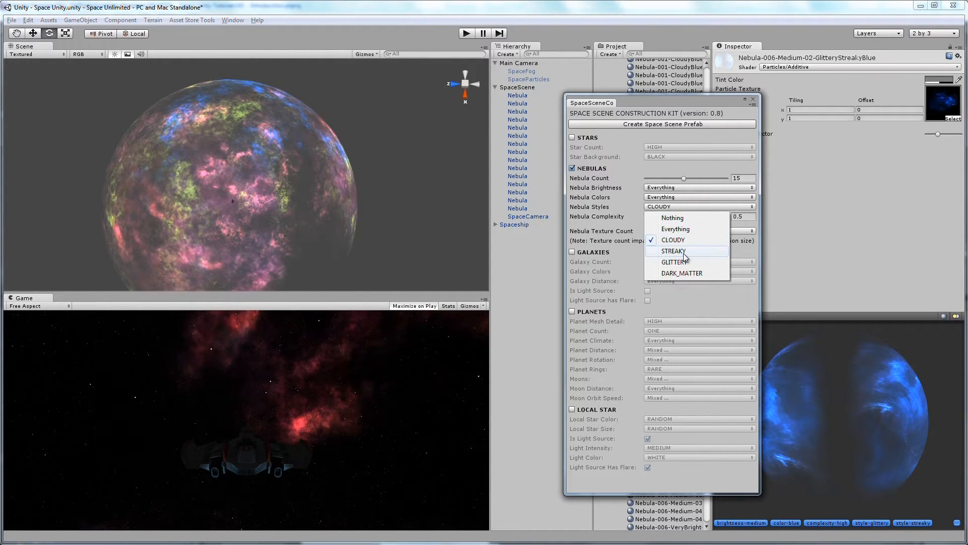
click(674, 251)
click(668, 207)
click(676, 241)
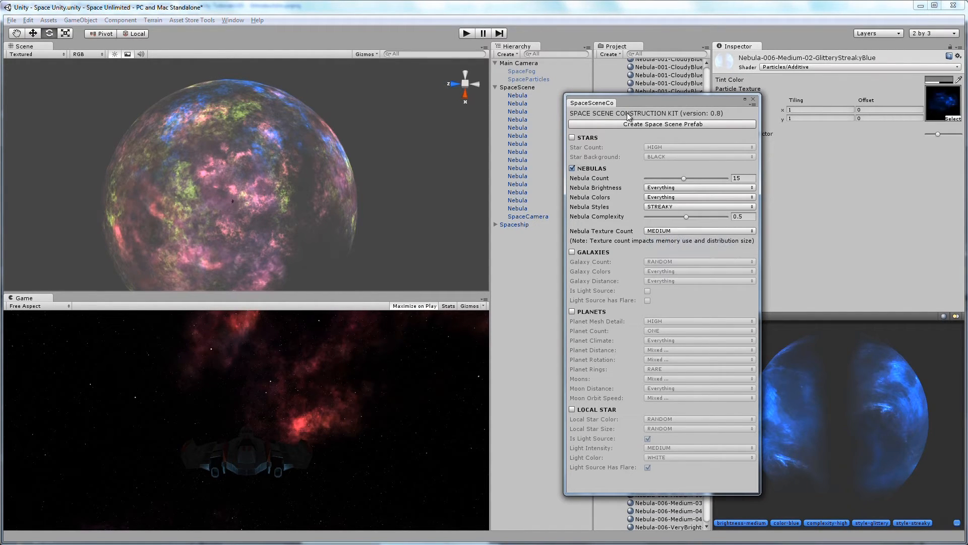
click(643, 125)
click(508, 300)
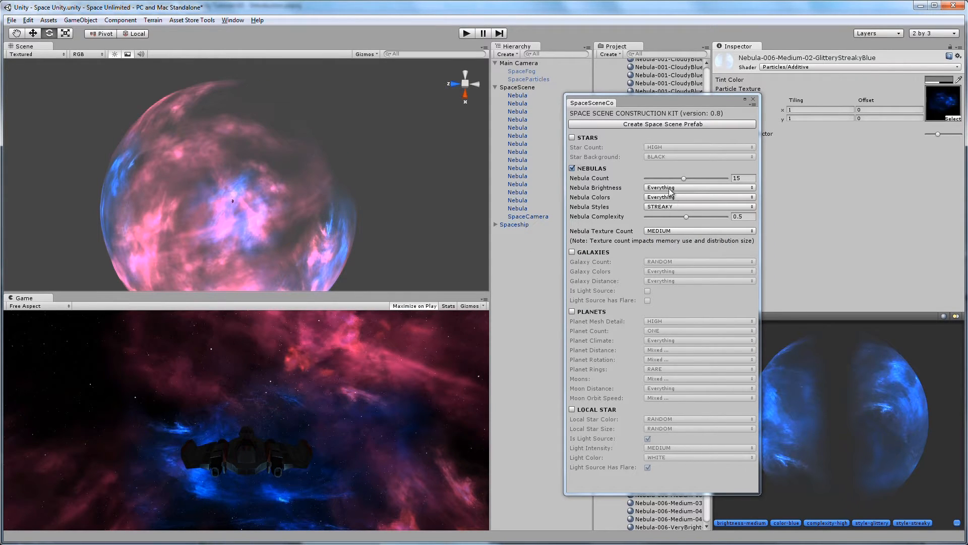
Set Nebula Styles to Everything and regenerate the nebulas at Nebula Complexity 0, overwriting the existing ones
click(675, 206)
click(679, 230)
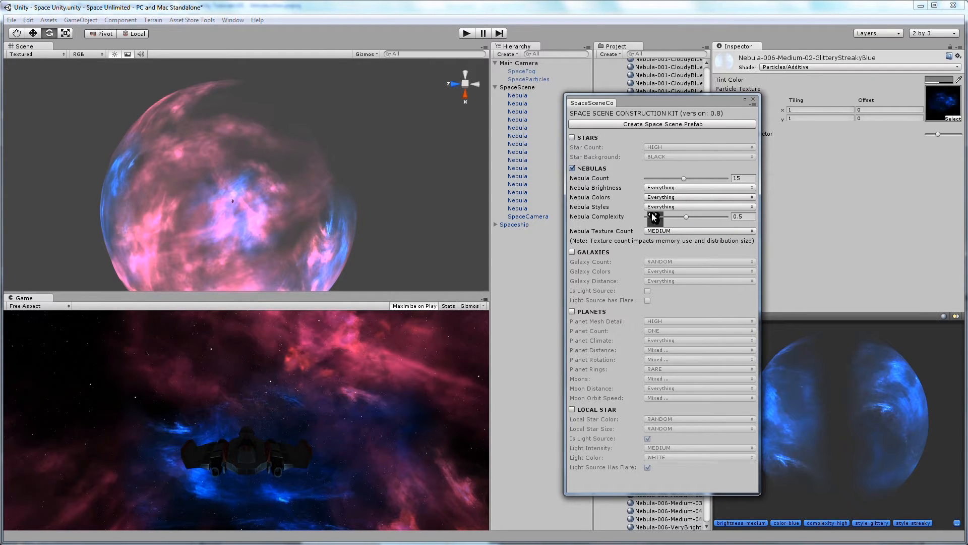
drag(687, 217, 647, 210)
click(654, 124)
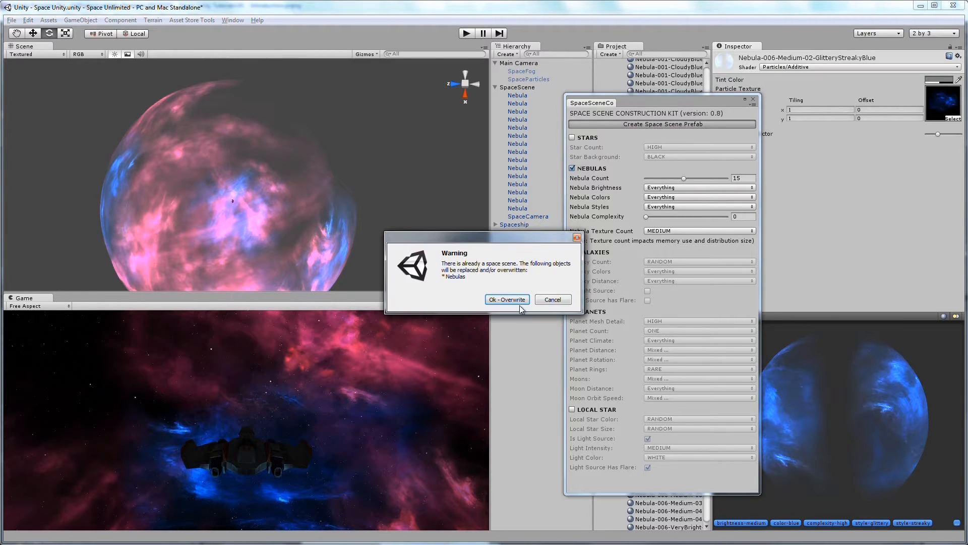
click(507, 304)
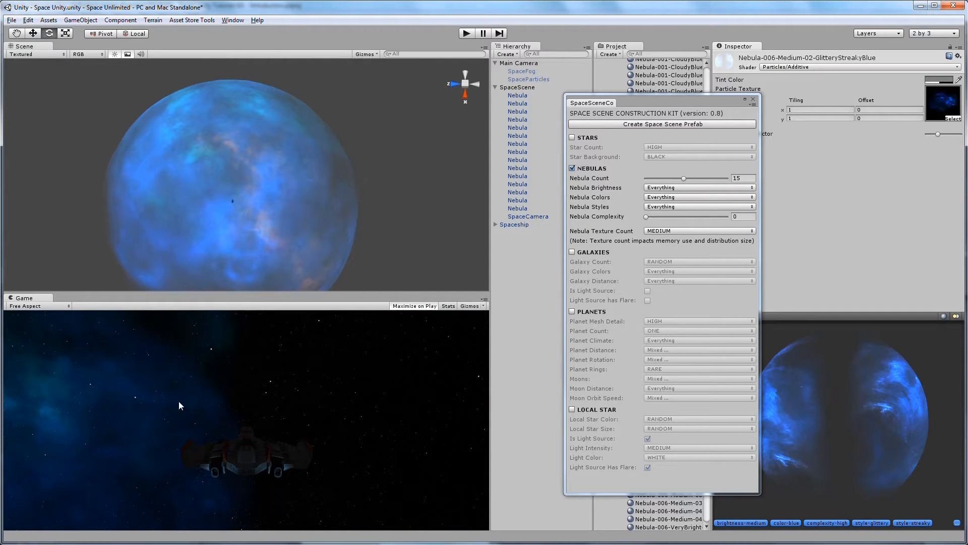
alt+drag(217, 193, 307, 111)
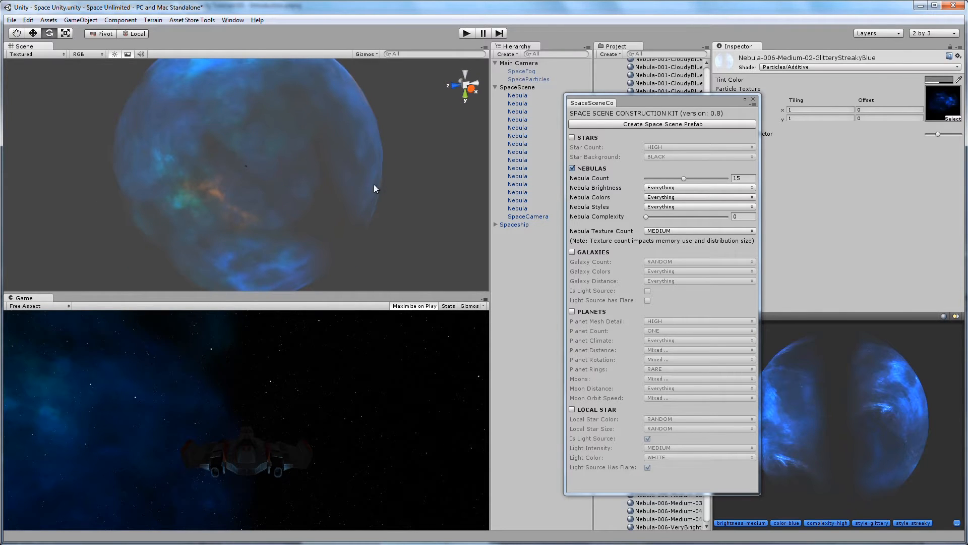
Set Nebula Complexity to about 0.488 and regenerate the nebulas, overwriting the existing ones
drag(653, 220, 683, 219)
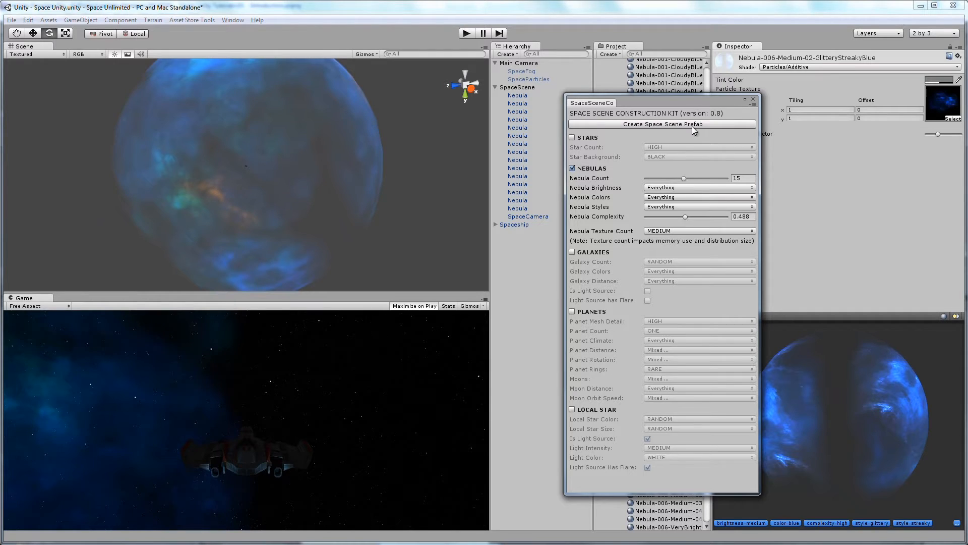
click(671, 126)
click(515, 301)
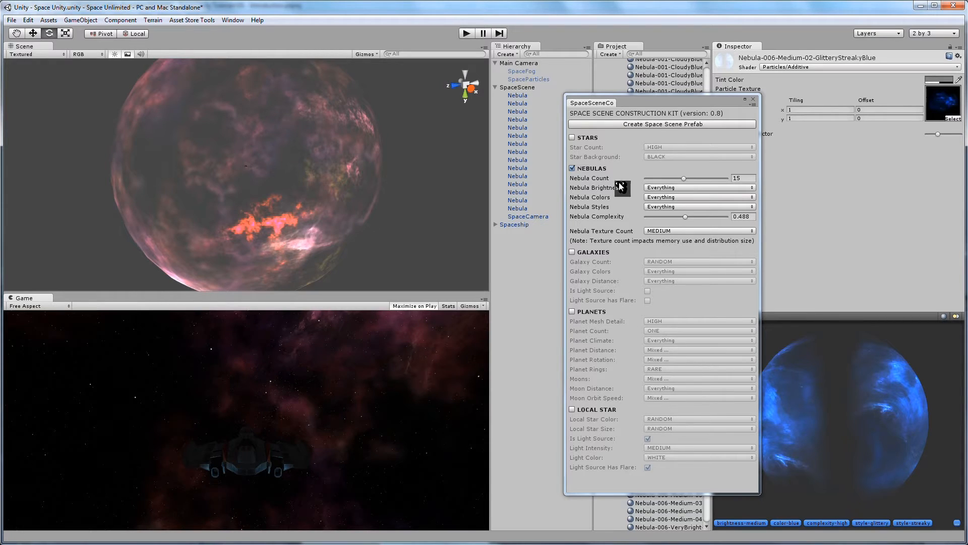
Regenerate the nebulas at Nebula Complexity 1, overwriting the existing ones, and test the scene in play mode
click(686, 217)
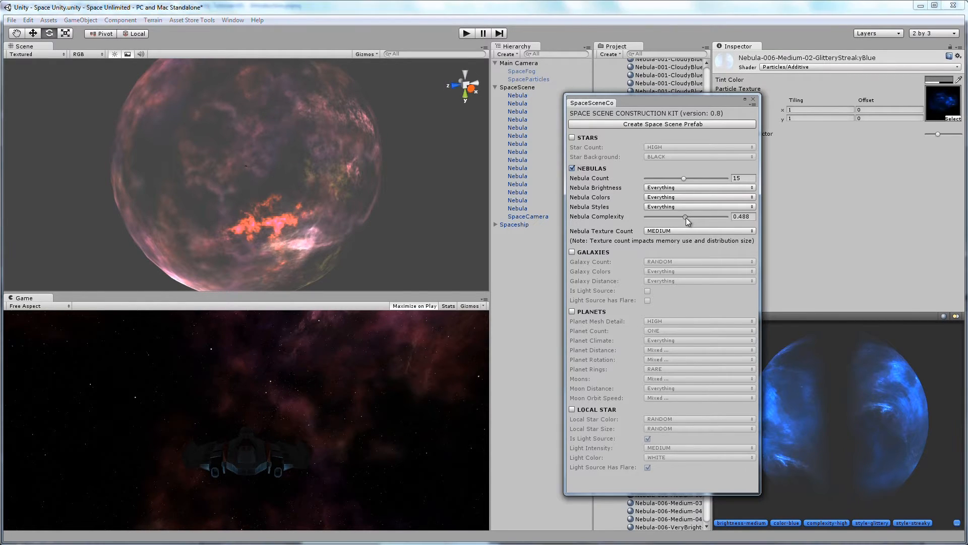
drag(724, 217, 736, 220)
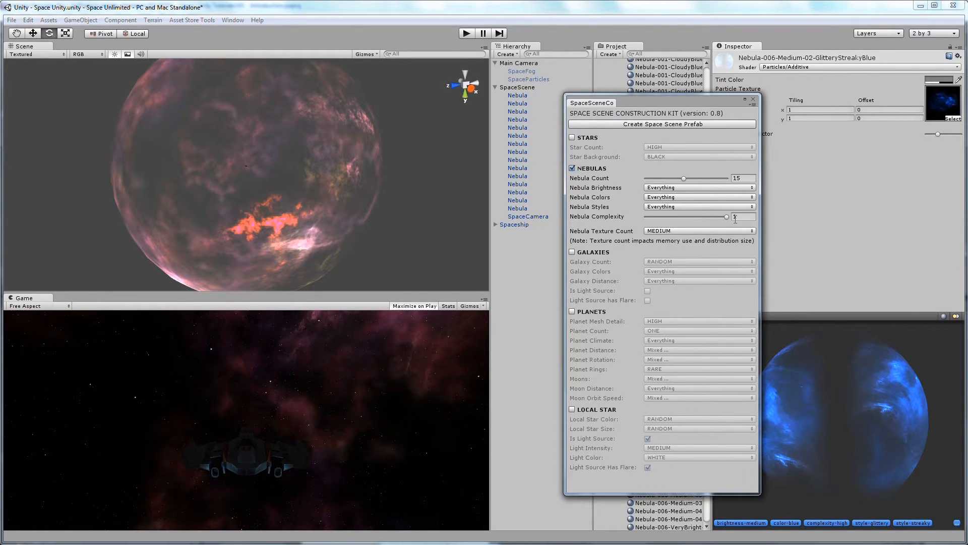
click(674, 125)
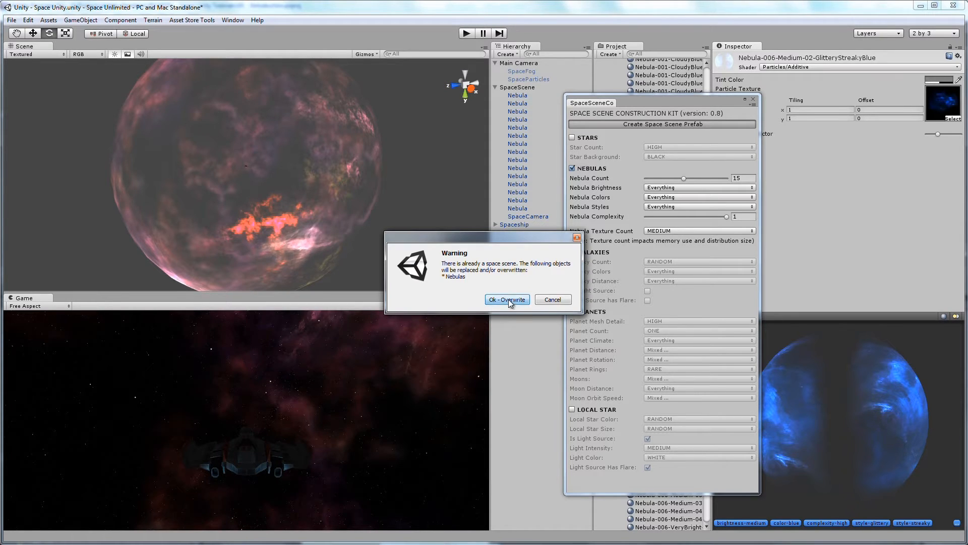
click(508, 300)
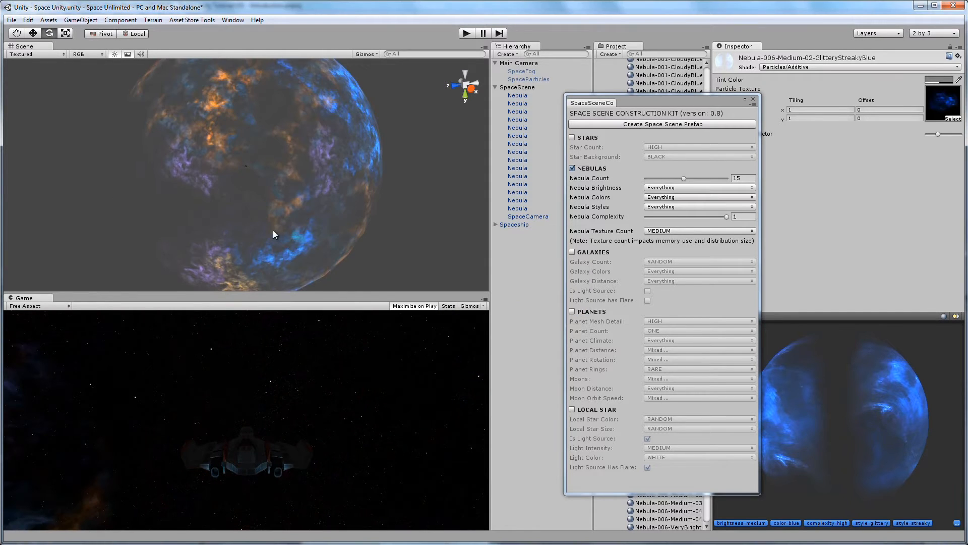
click(467, 34)
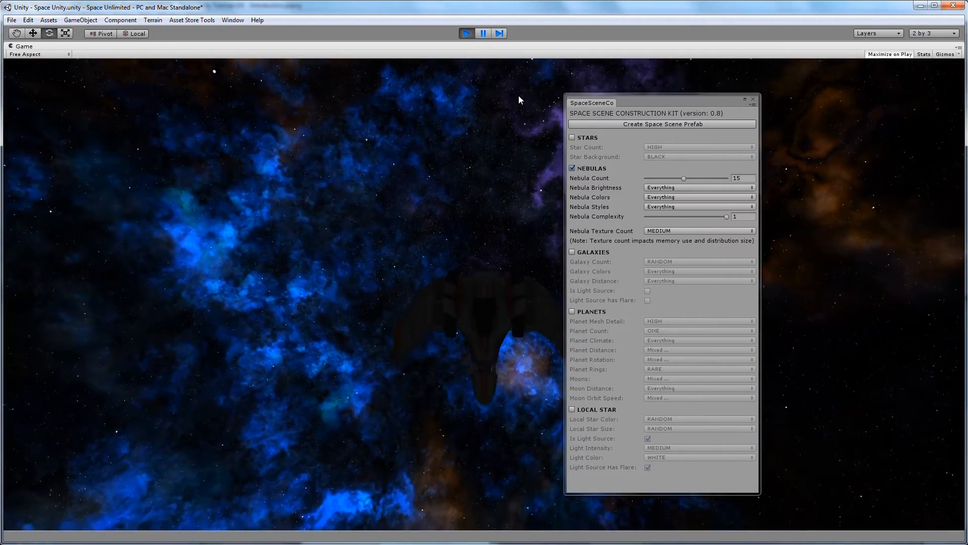
click(467, 34)
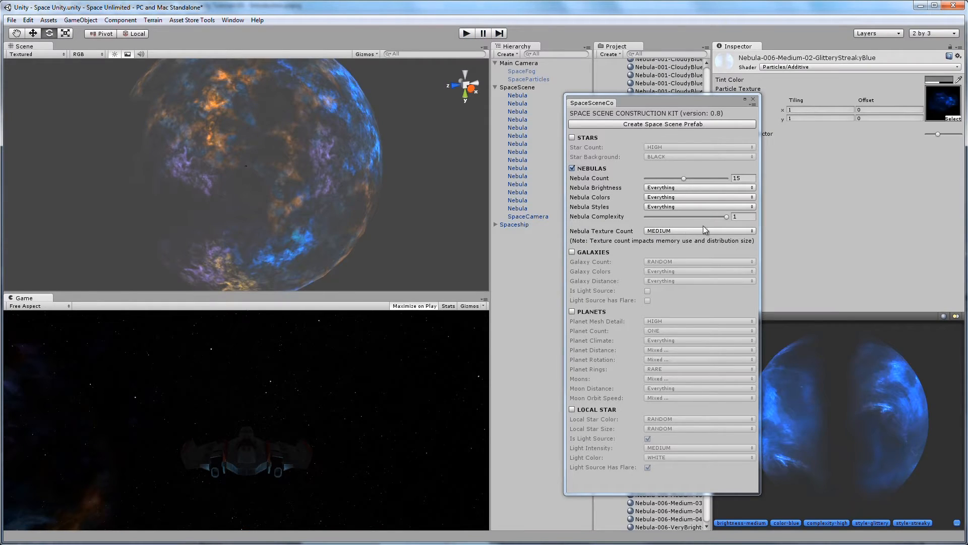
Regenerate the nebulas with Nebula Complexity 0.5 and Nebula Texture Count VERY_LOW, overwriting the existing ones
drag(724, 217, 689, 221)
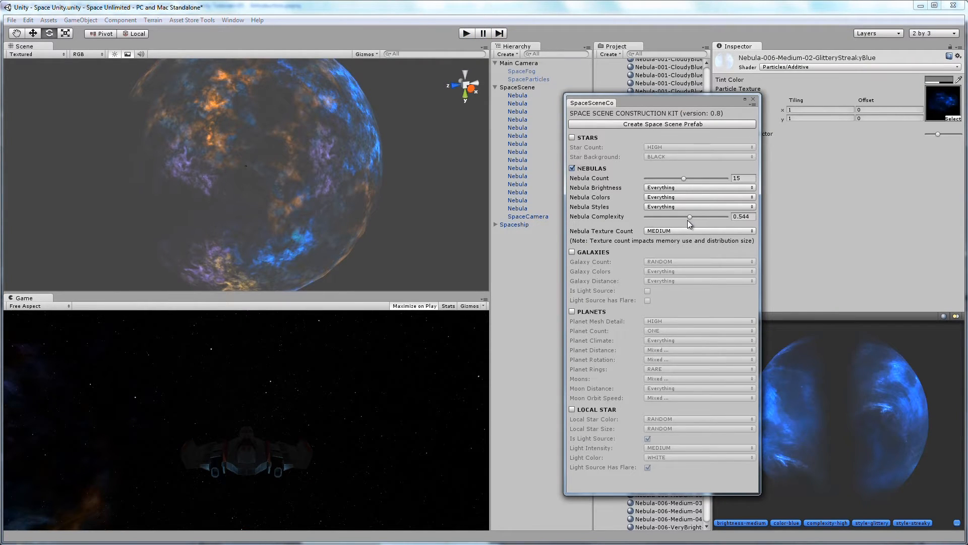
key(BackSpace)
click(675, 232)
click(676, 241)
click(634, 124)
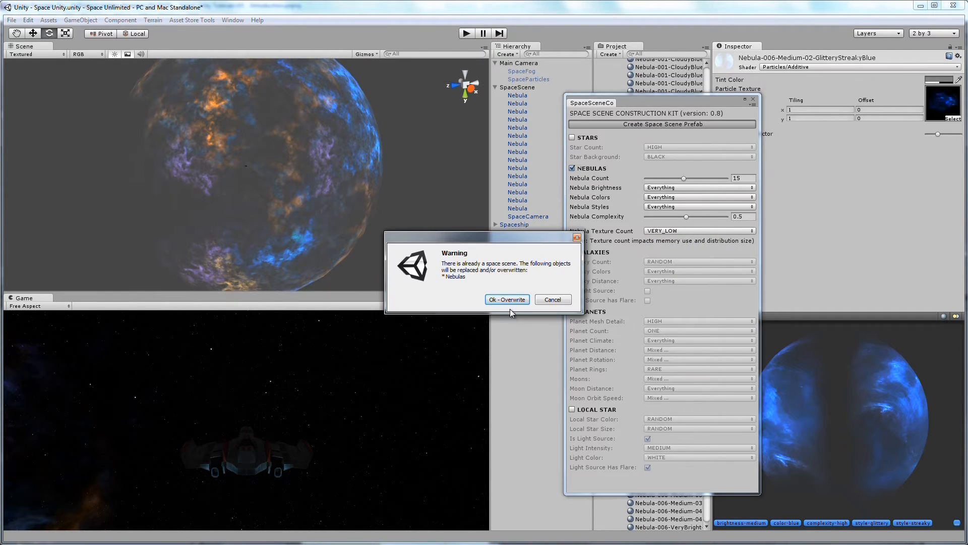
click(513, 302)
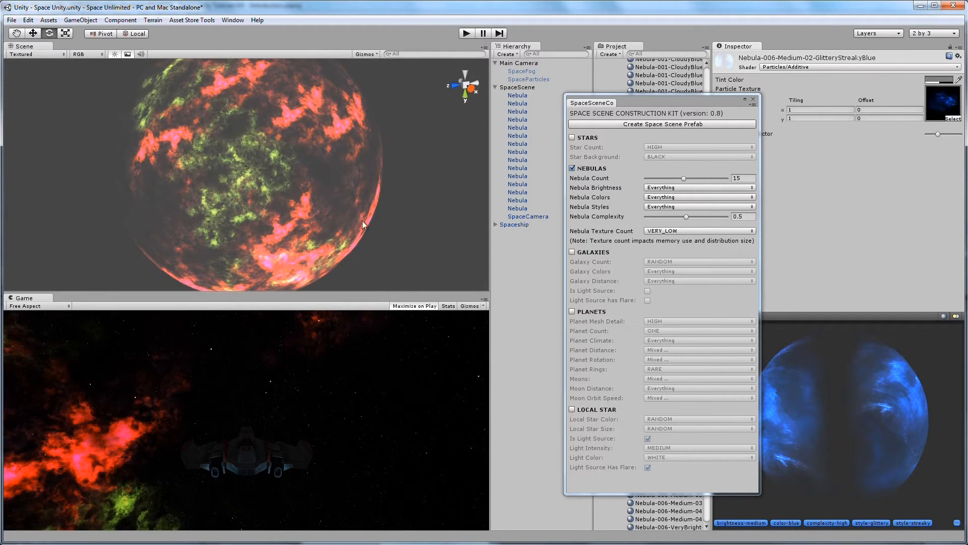
Inspect several Nebula objects under SpaceScene to compare the materials they use
click(517, 127)
click(520, 168)
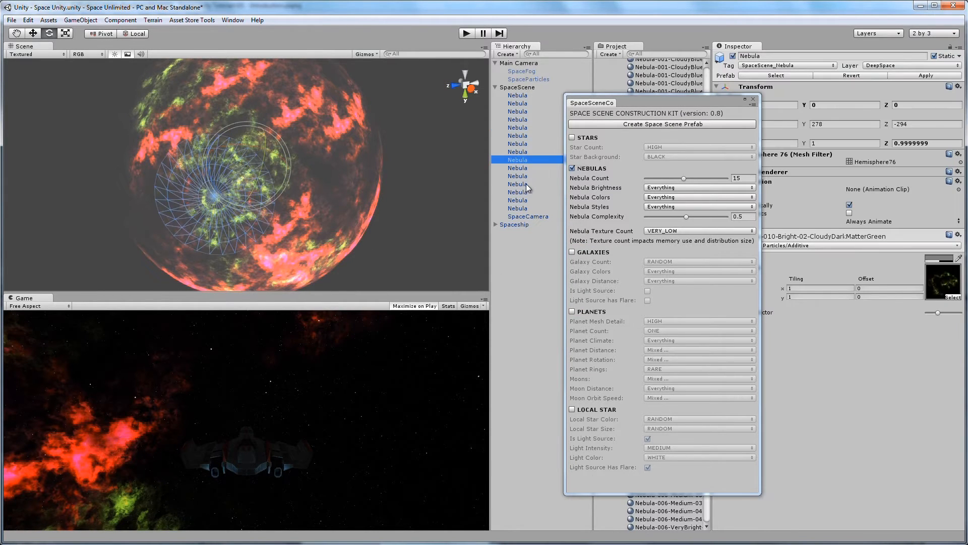
click(525, 200)
click(519, 111)
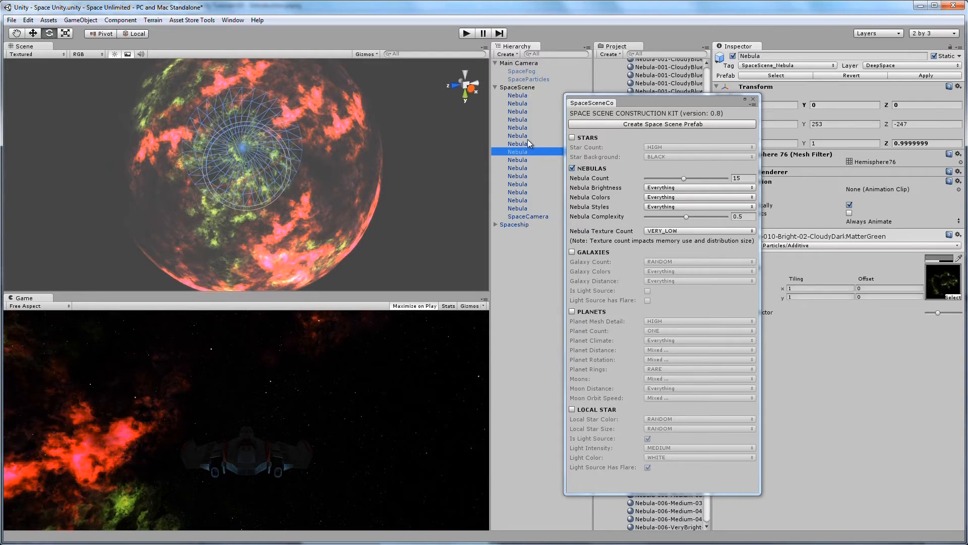
click(523, 97)
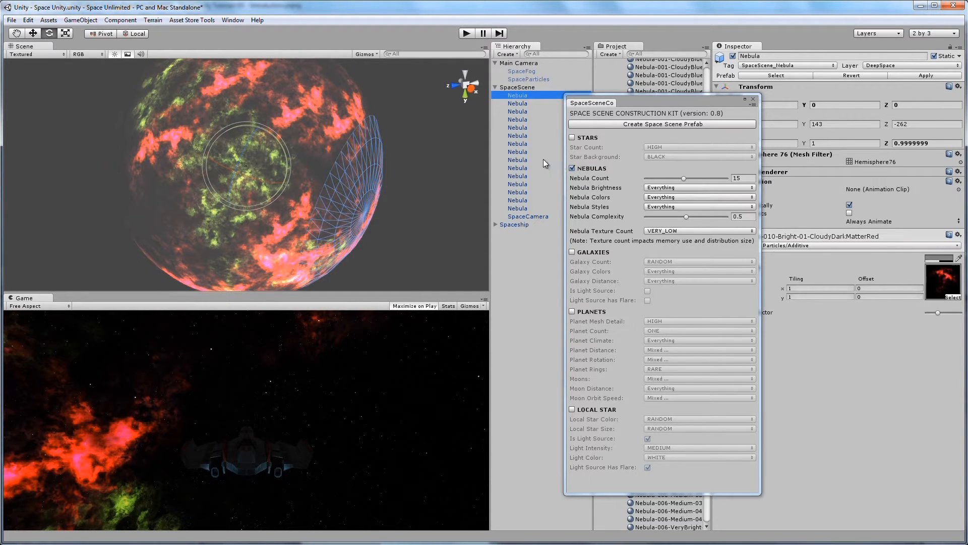
Regenerate the nebulas once more with the same settings, overwriting the existing ones, and test the scene in play mode
click(675, 125)
click(507, 299)
key(ctrl+p)
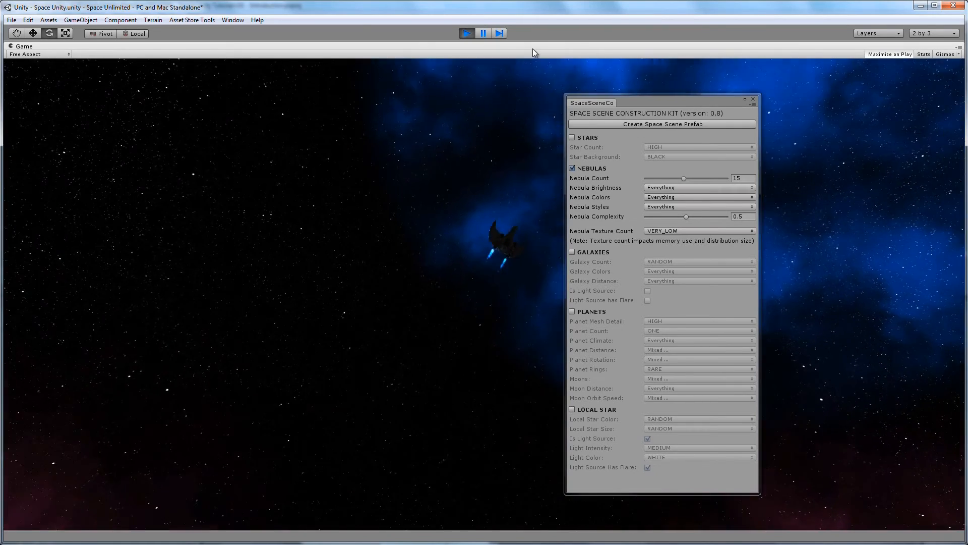
click(467, 34)
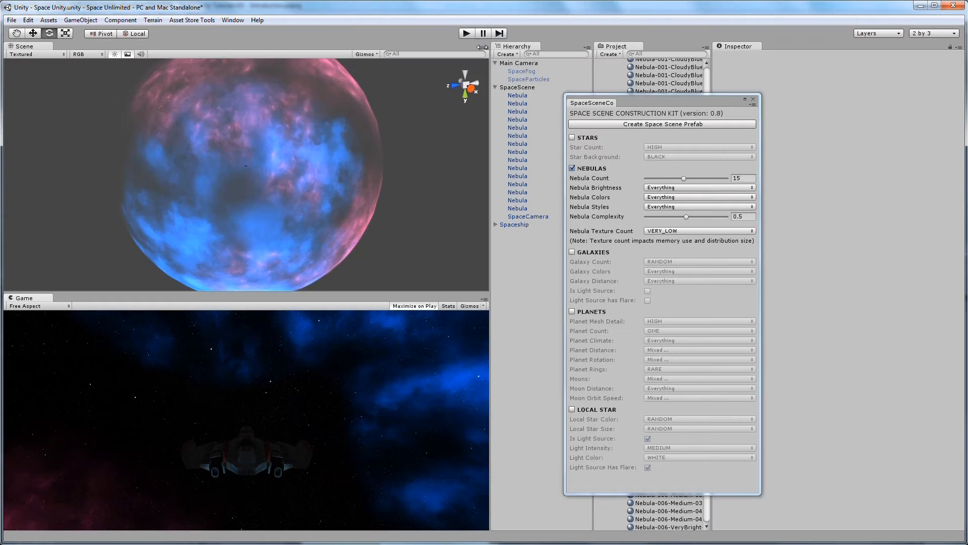
Regenerate the nebulas with Nebula Texture Count VERY_HIGH, overwriting the existing ones
click(672, 231)
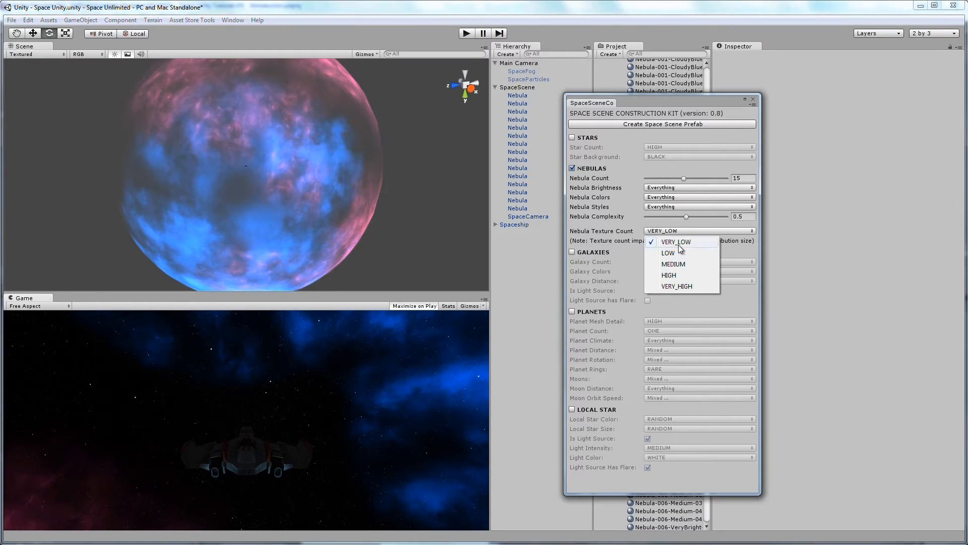
click(679, 286)
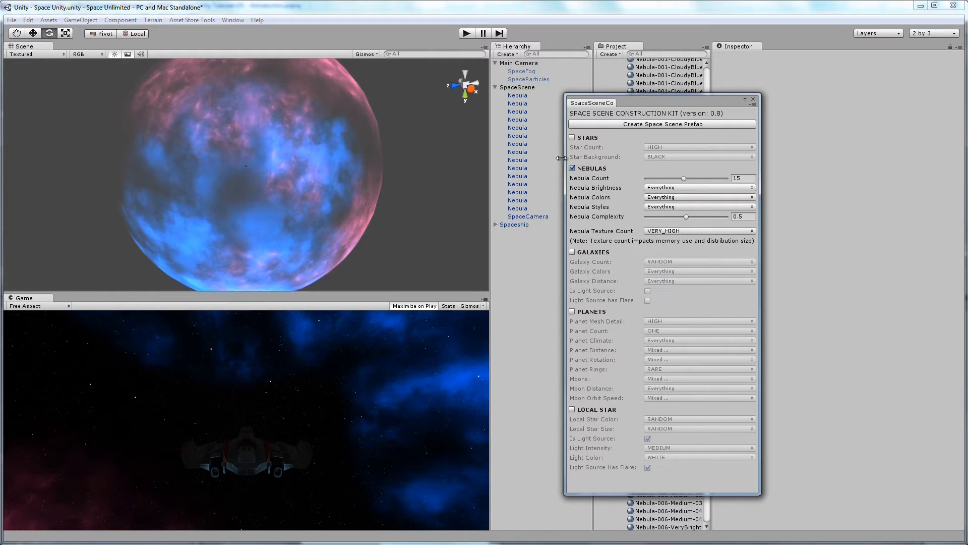
click(670, 125)
click(508, 303)
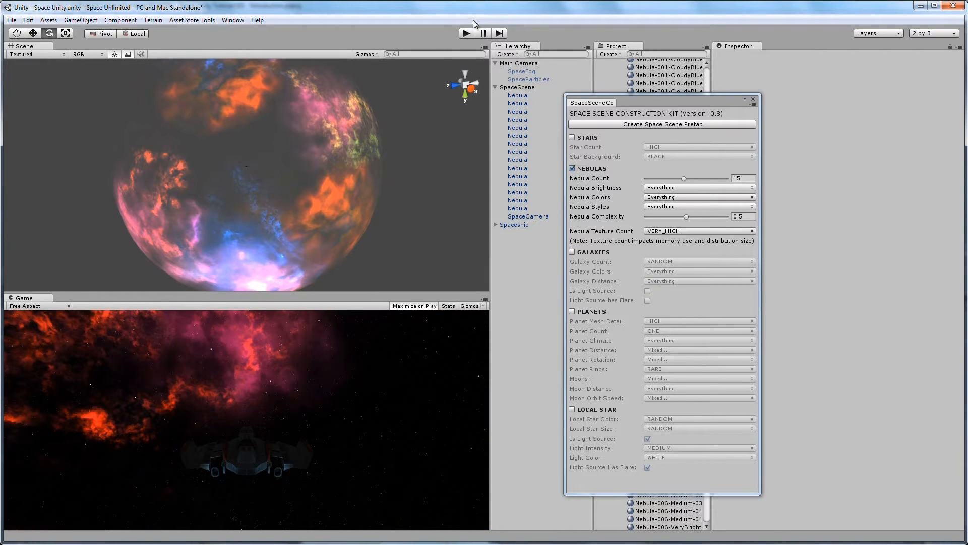
Inspect several of the newly generated Nebula objects under SpaceScene to compare their materials
click(527, 153)
key(Down)
key(Down)
key(Down)
key(Down)
key(Down)
key(Down)
key(Up)
key(Up)
key(Up)
key(Up)
key(Up)
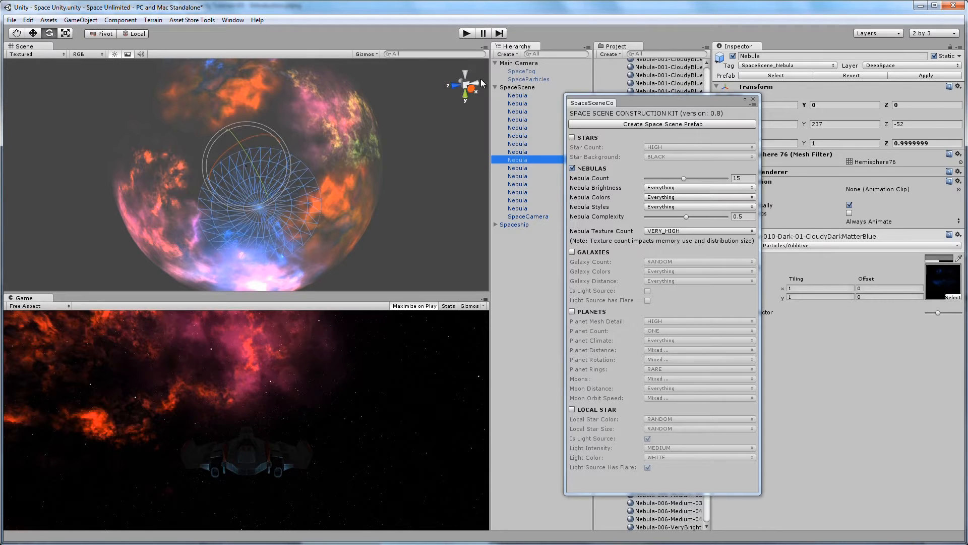
Set Nebula Texture Count to MEDIUM, and switch generation from nebulas to galaxies
click(685, 231)
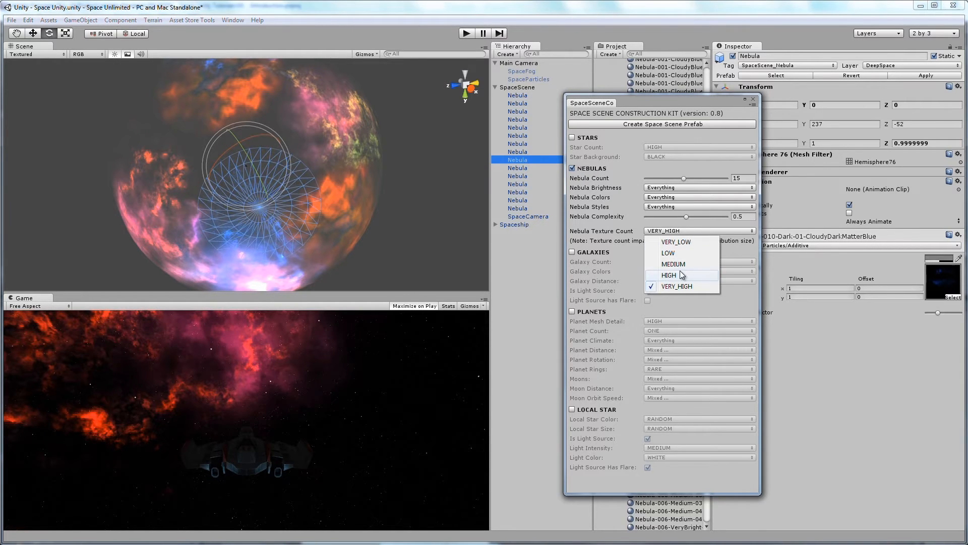
click(682, 264)
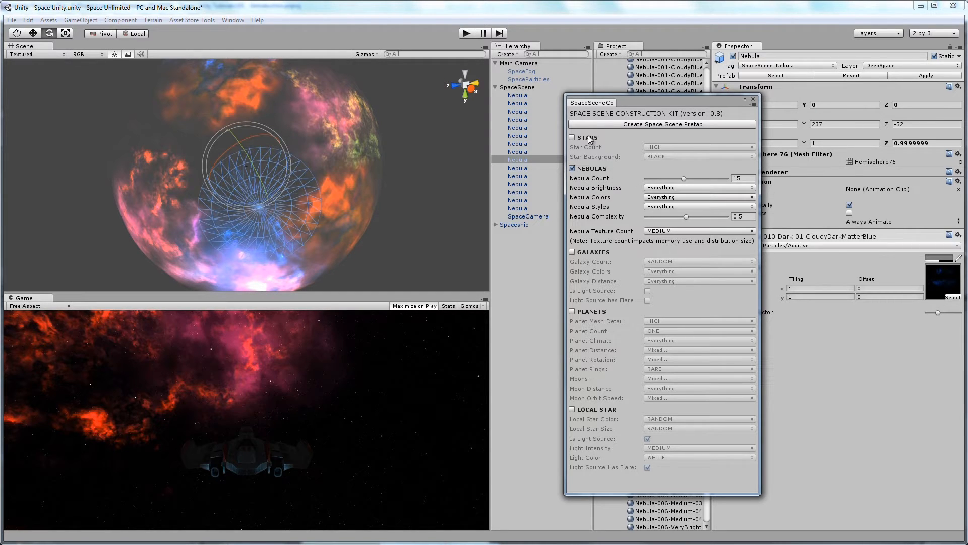
click(575, 169)
click(580, 251)
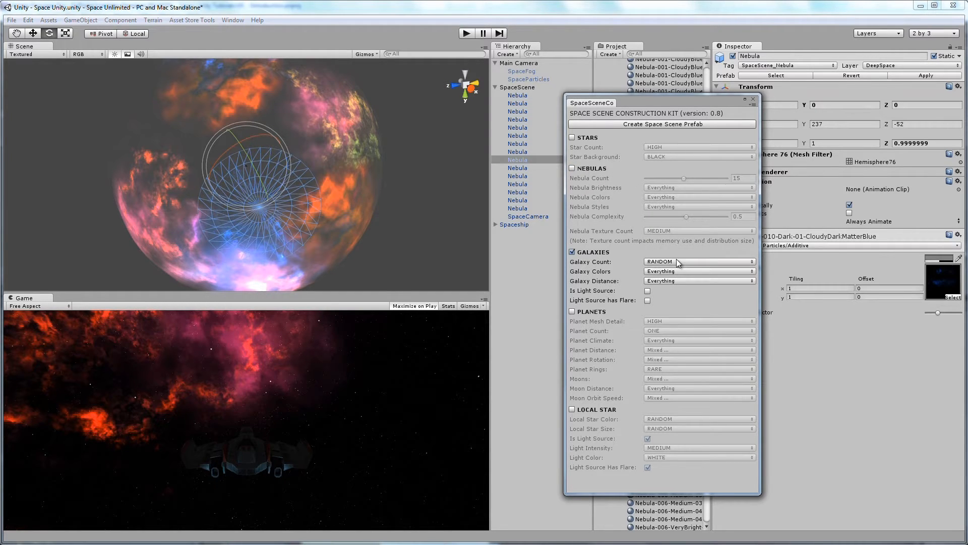
Review the options available for Galaxy Count and Galaxy Colors
click(689, 261)
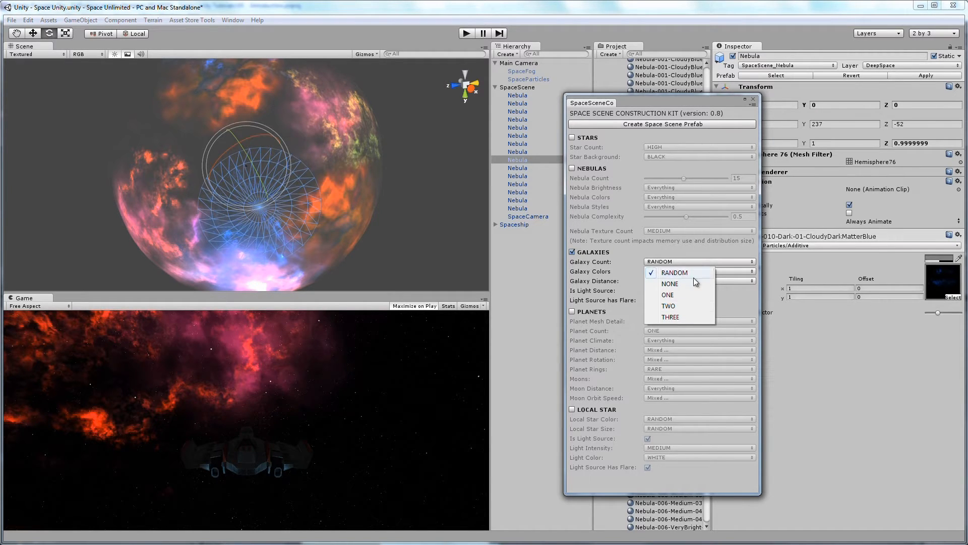
click(612, 250)
click(620, 253)
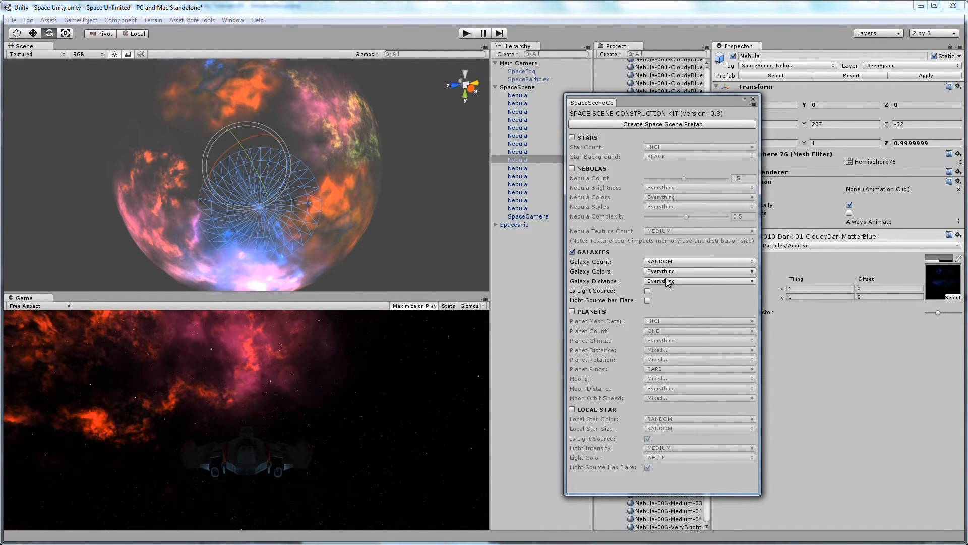
click(662, 272)
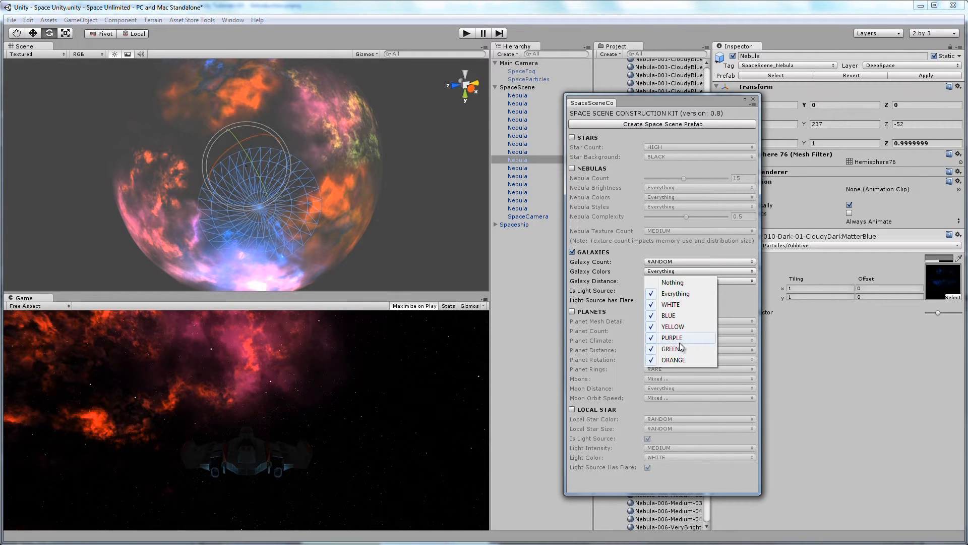
click(620, 282)
Exclude VERY_CLOSE and CLOSE from Galaxy Distance and set Galaxy Count to THREE
click(659, 281)
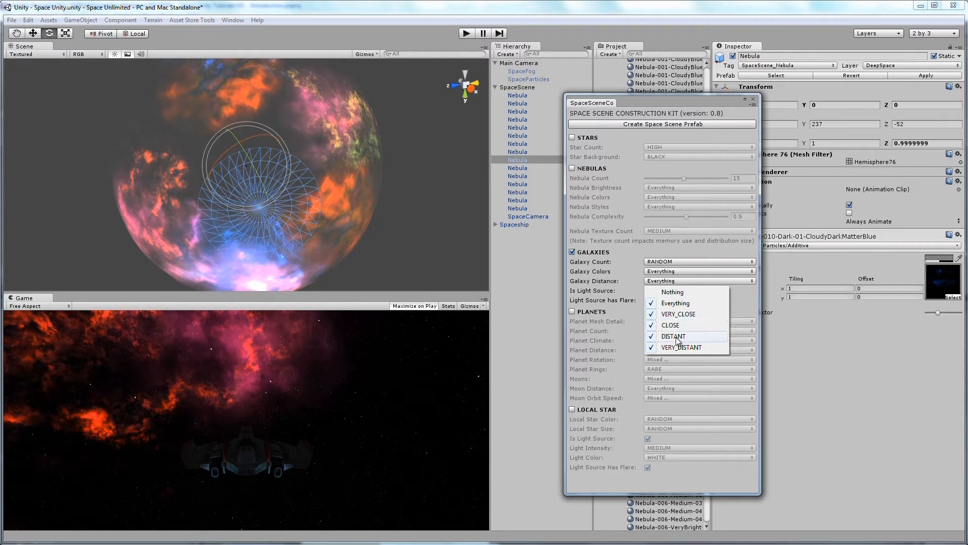
click(662, 314)
click(669, 281)
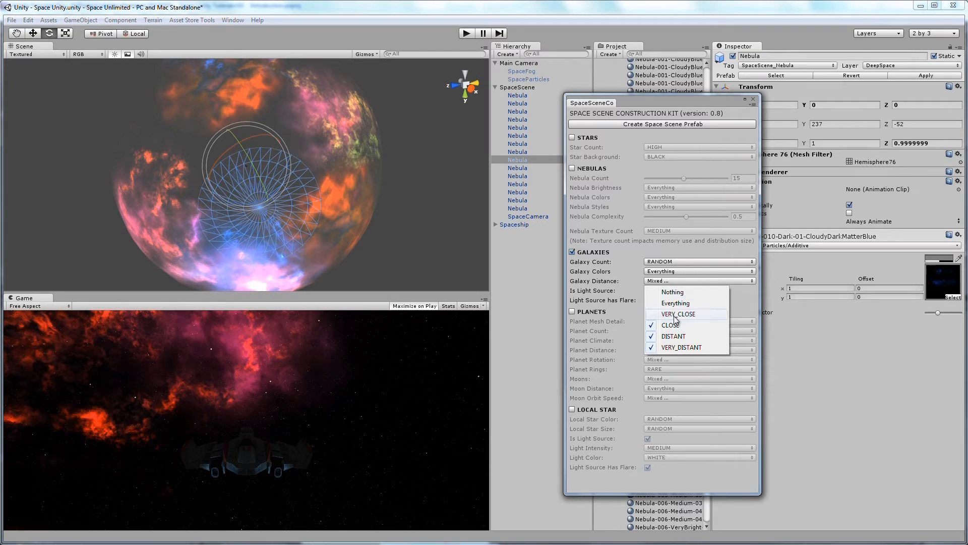
click(651, 327)
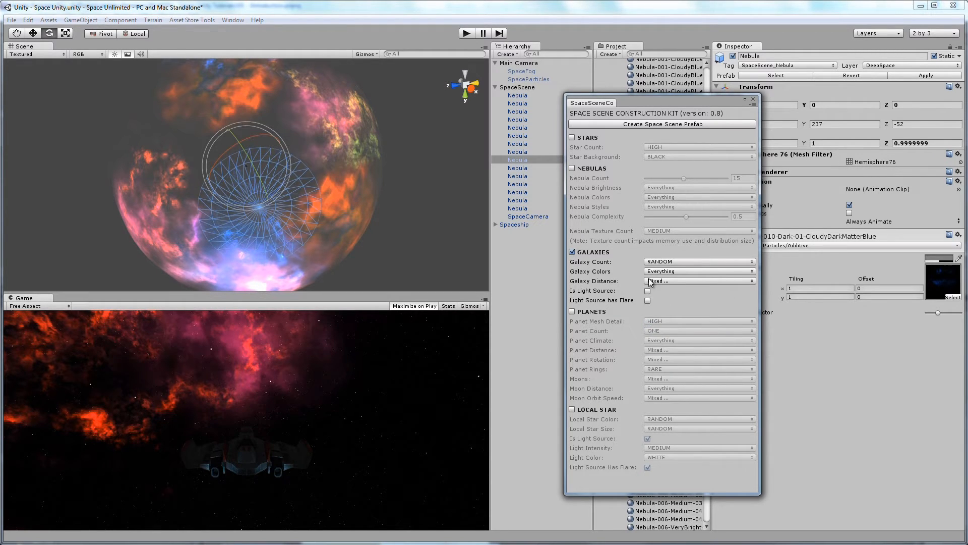
click(666, 263)
click(673, 318)
Generate the distant galaxies in the existing space scene and look at them around the scene sphere
click(699, 281)
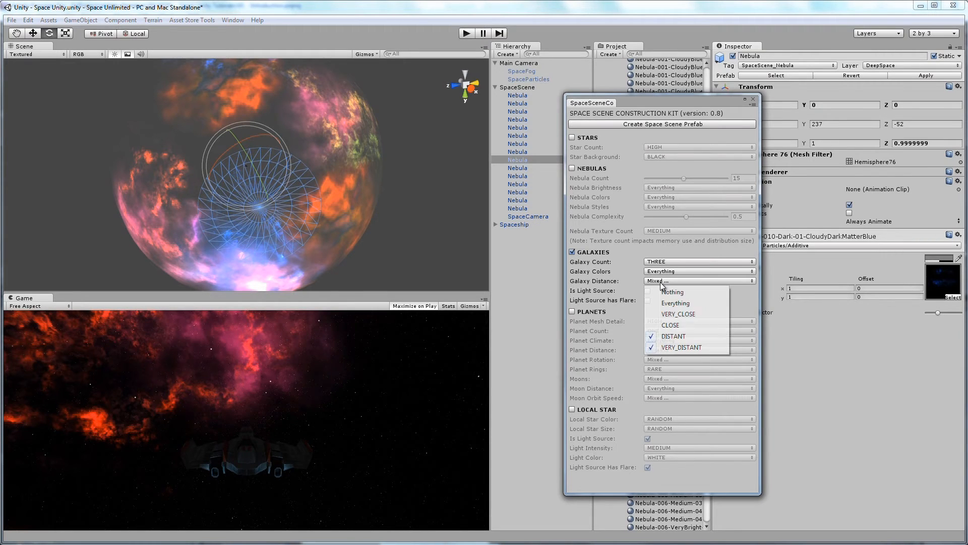
click(647, 125)
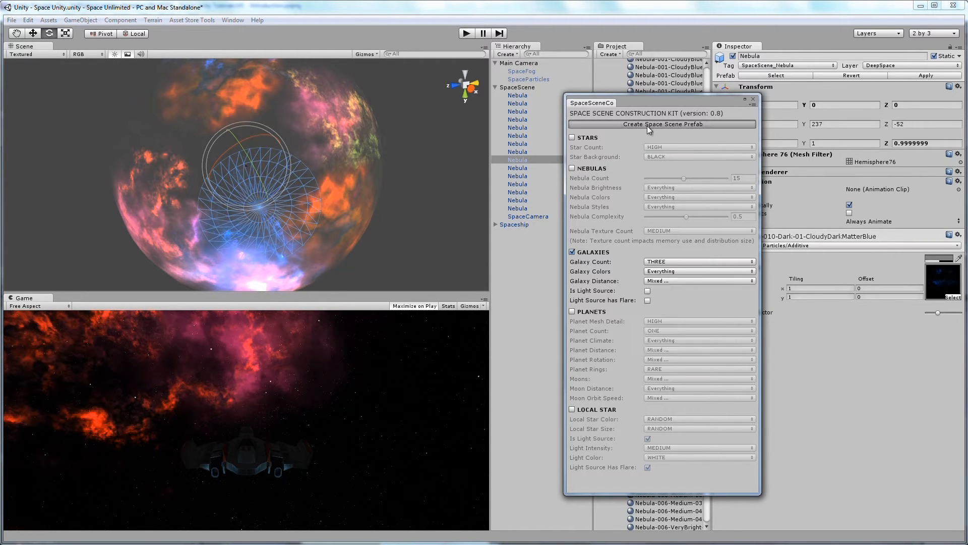
click(646, 126)
click(510, 300)
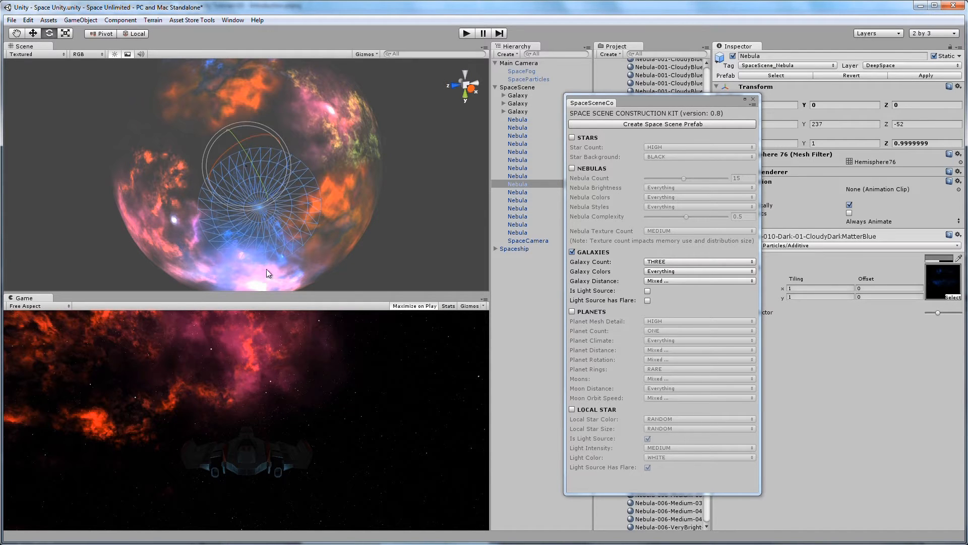
key(alt)
alt+drag(312, 218, 394, 131)
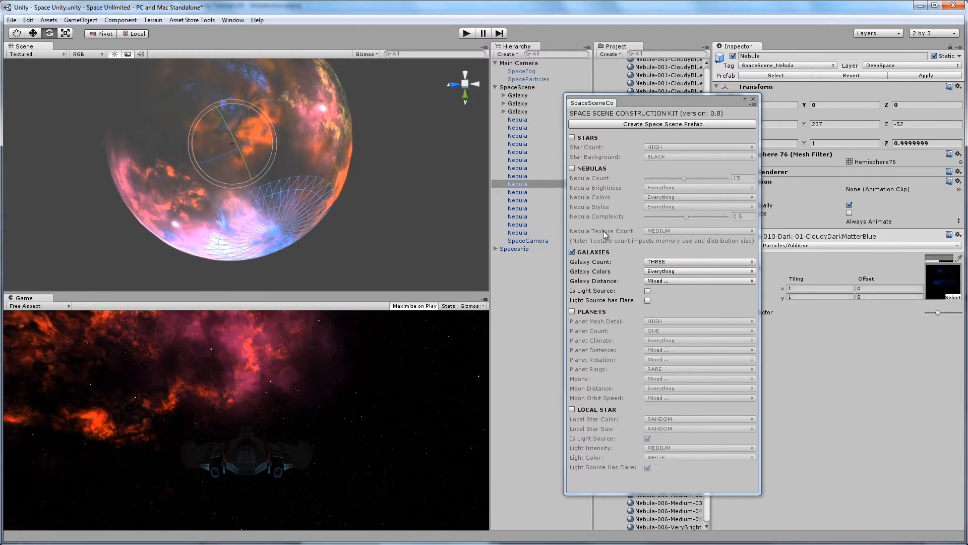
Set Galaxy Distance to Everything and enable Is Light Source and Light Source has Flare for the galaxies
click(662, 279)
click(680, 302)
click(670, 264)
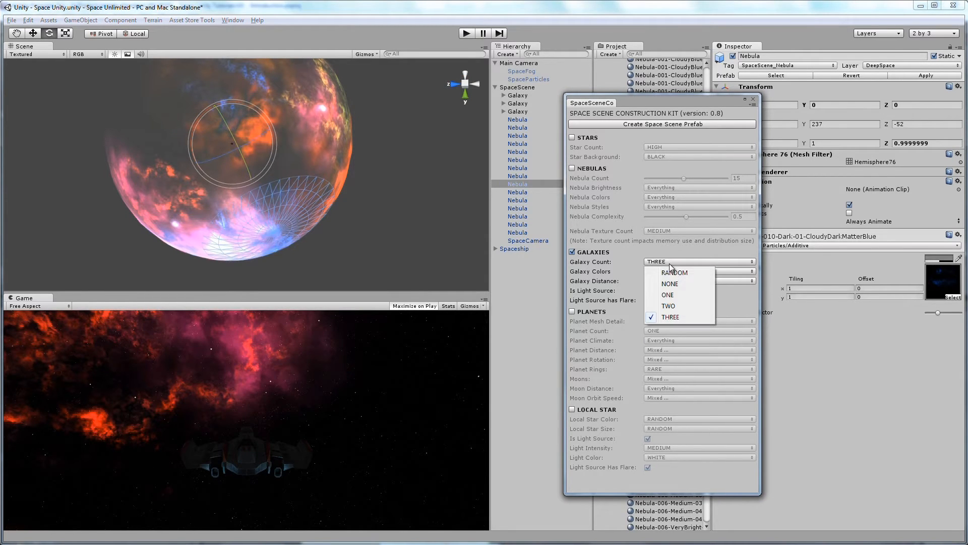
click(604, 296)
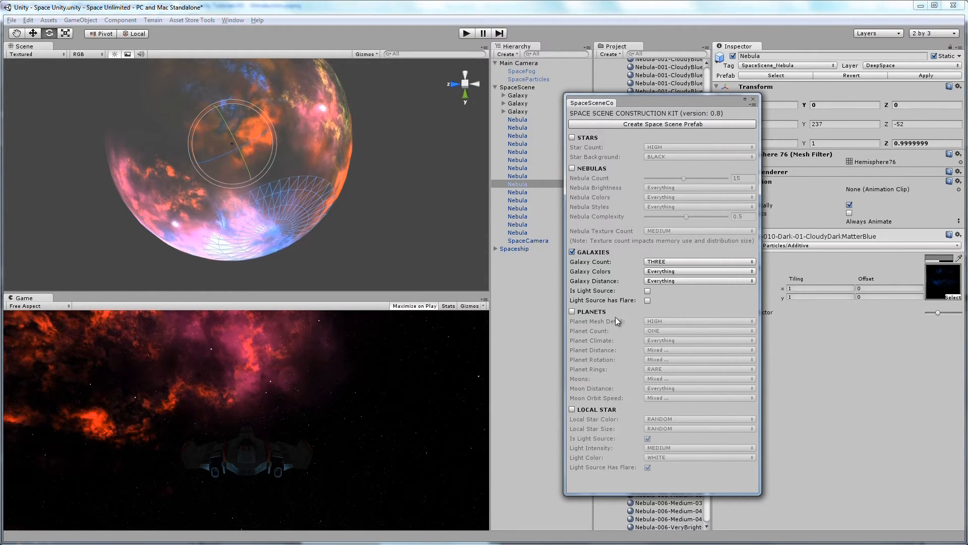
click(648, 292)
click(648, 300)
Regenerate the galaxies as light sources with flares, overwriting the existing ones, and test the scene in play mode
click(631, 125)
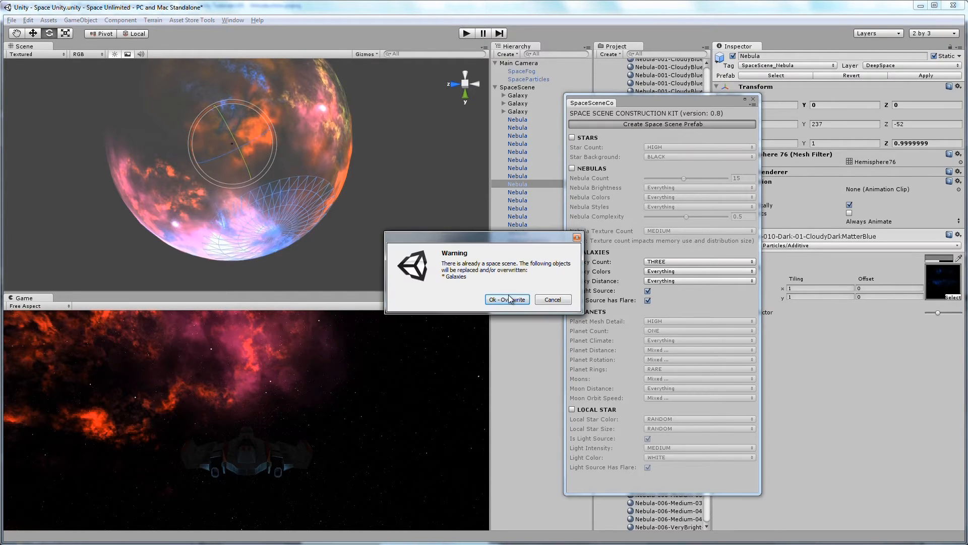
click(509, 300)
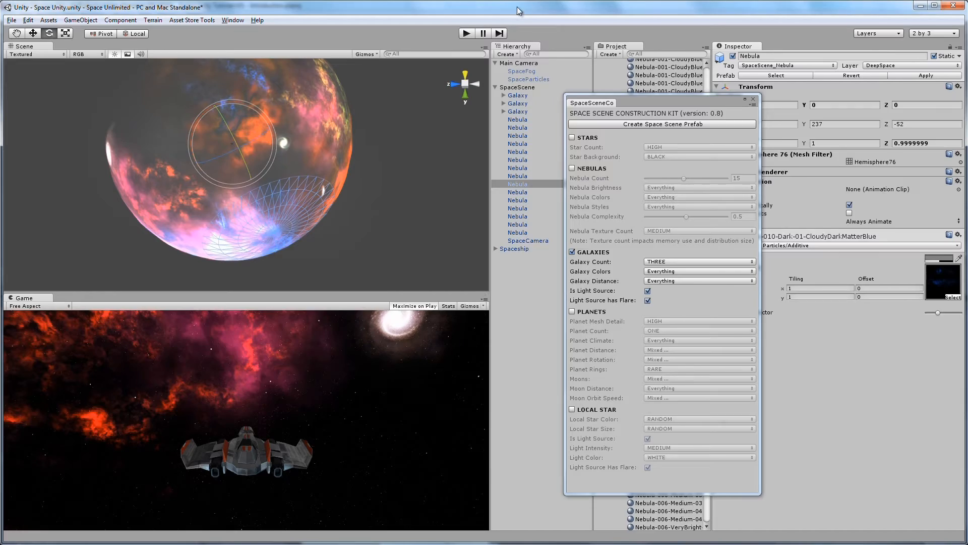
click(466, 34)
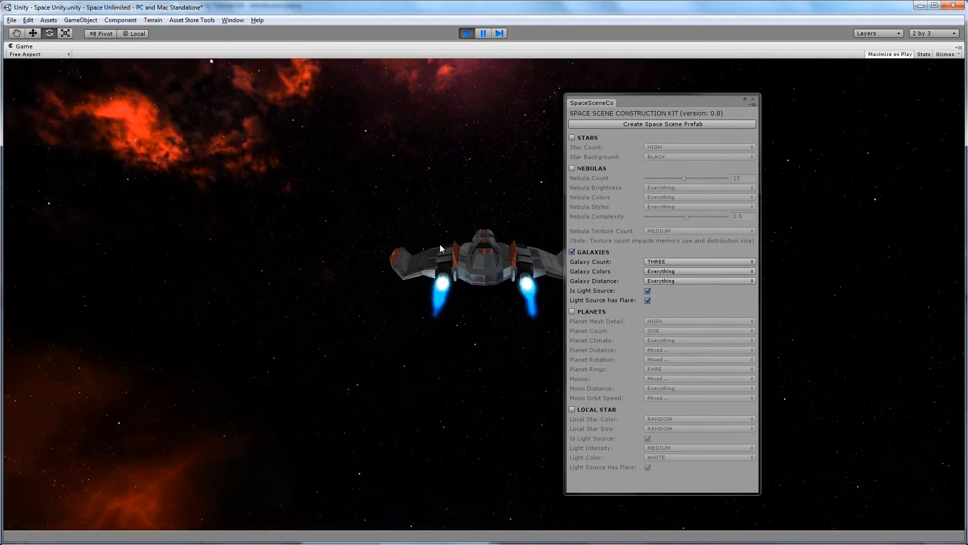
drag(679, 104, 880, 226)
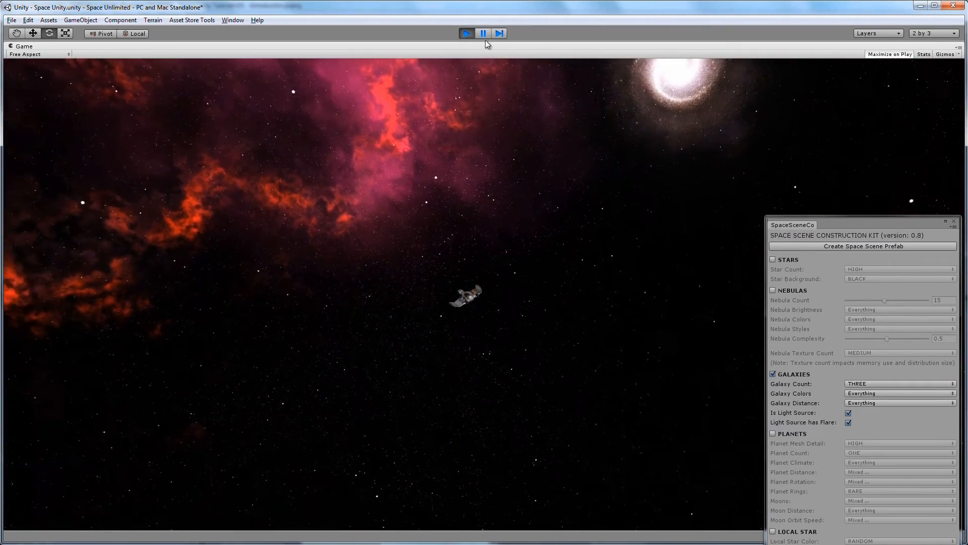
click(467, 33)
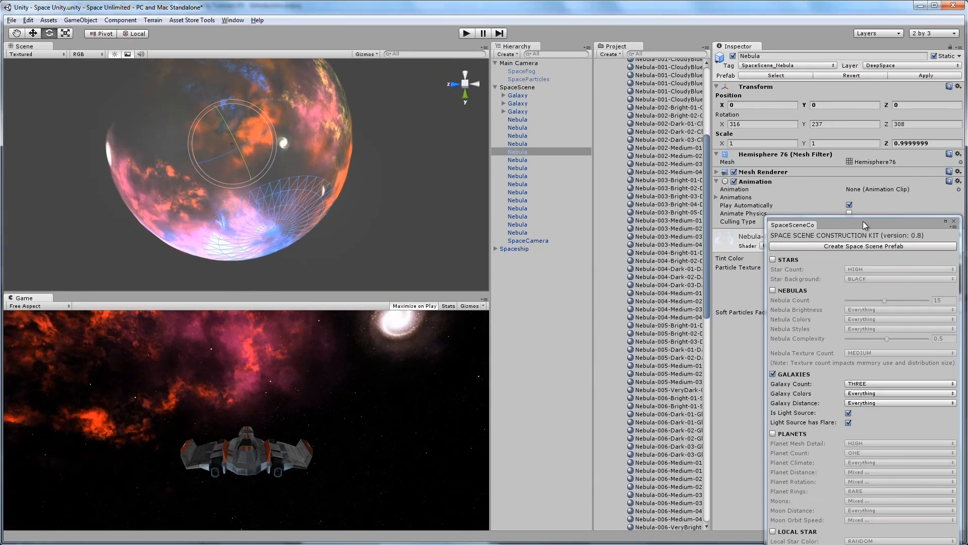
Disable Is Light Source and Light Source has Flare for the galaxies and regenerate them, overwriting the existing ones
drag(863, 221, 731, 138)
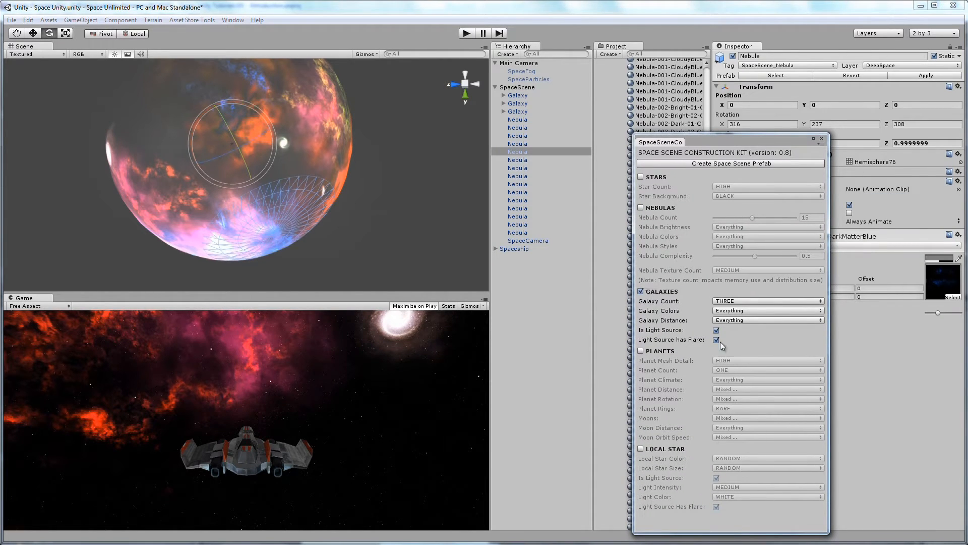
click(726, 163)
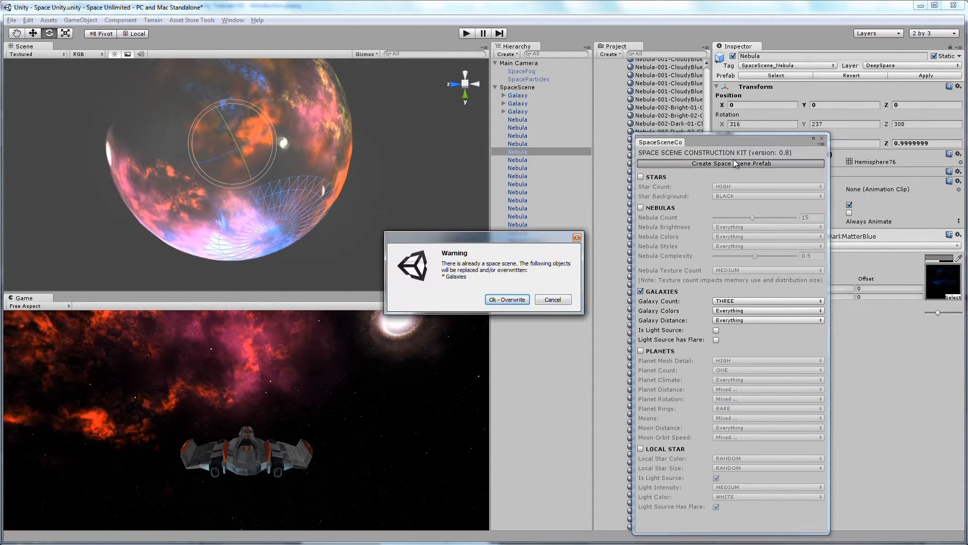
click(512, 301)
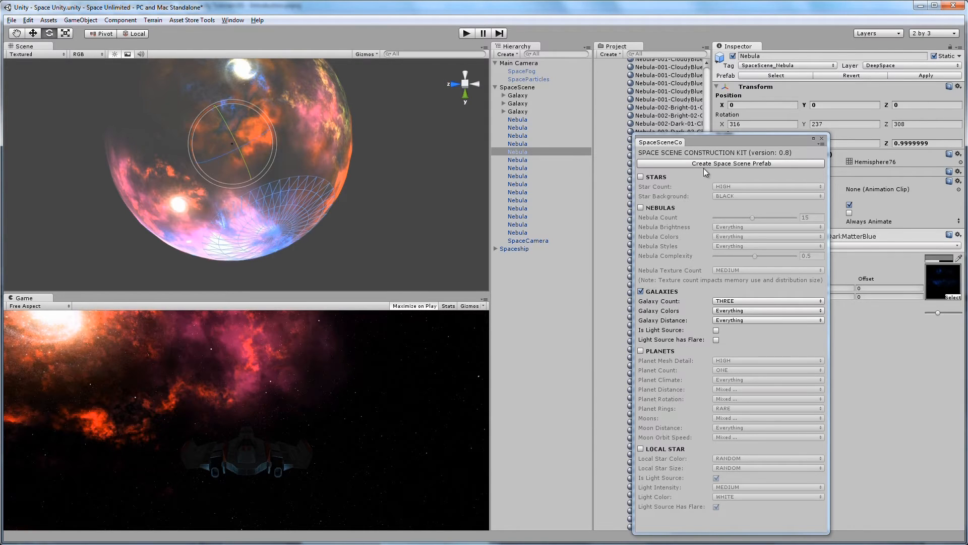
Exclude galaxies from the next generation and include planets instead
drag(723, 151, 725, 88)
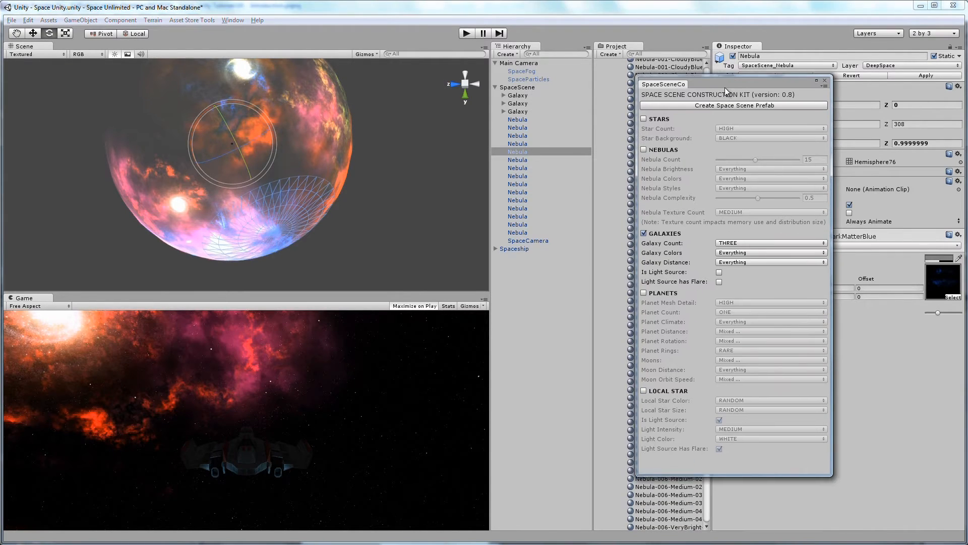
click(658, 231)
click(655, 289)
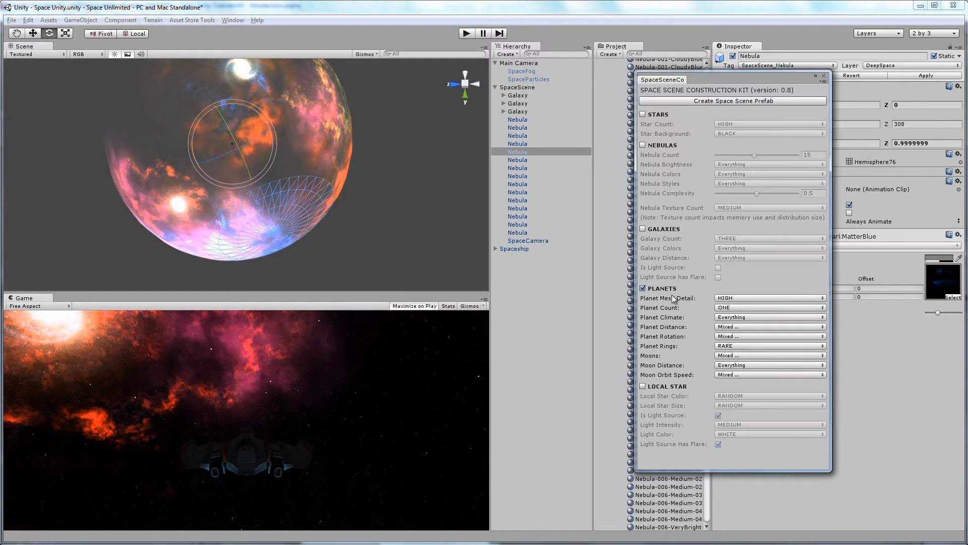
Review the available options for Planet Mesh Detail, Planet Count and Planet Climate without changing them
click(733, 298)
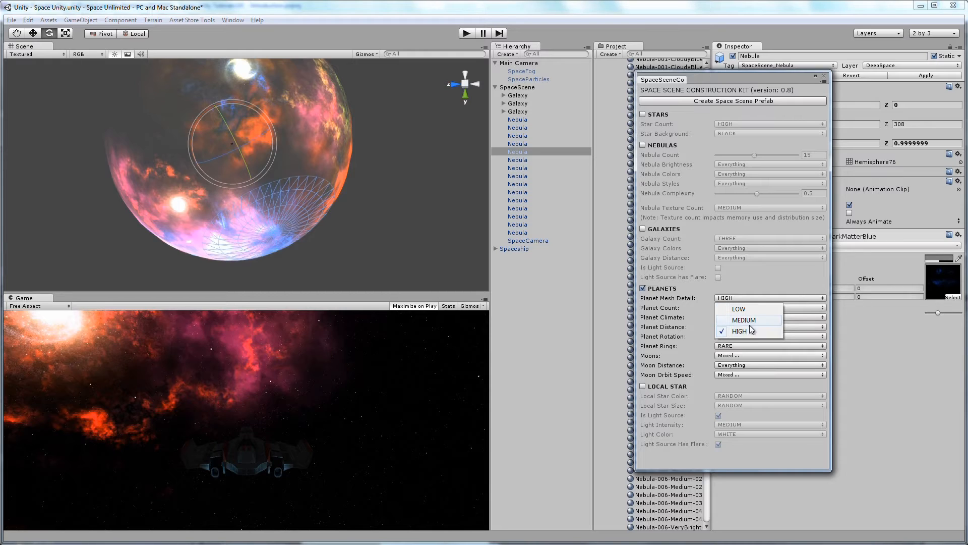
click(700, 290)
click(672, 289)
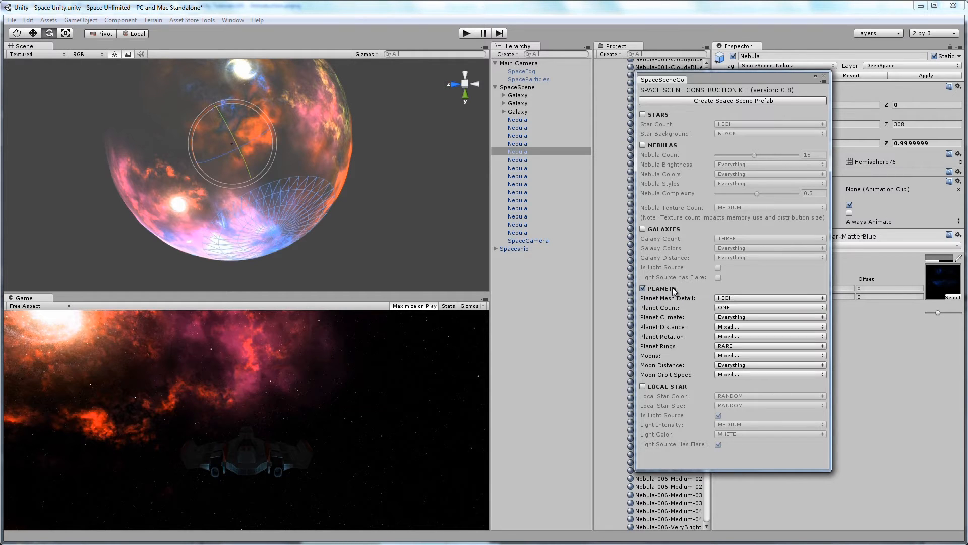
click(734, 308)
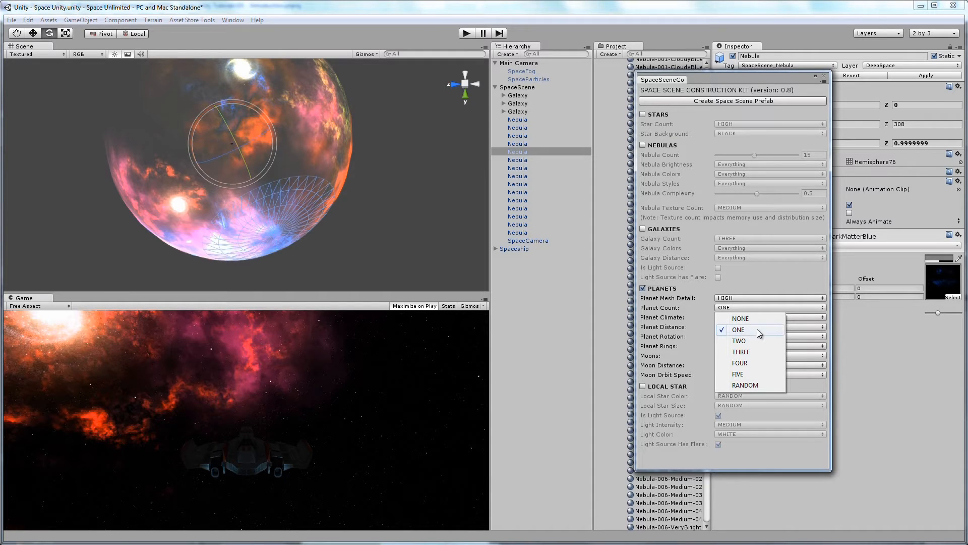
click(674, 321)
click(729, 309)
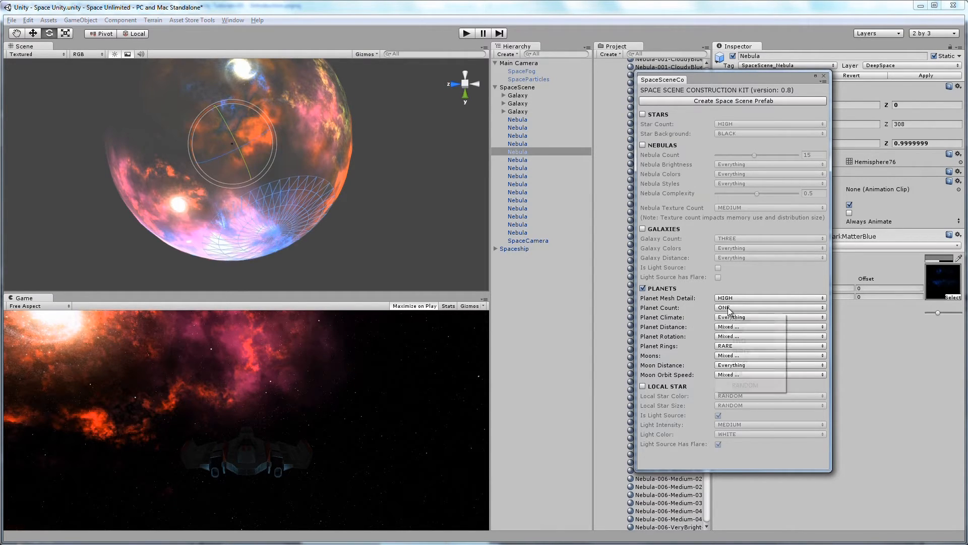
click(683, 325)
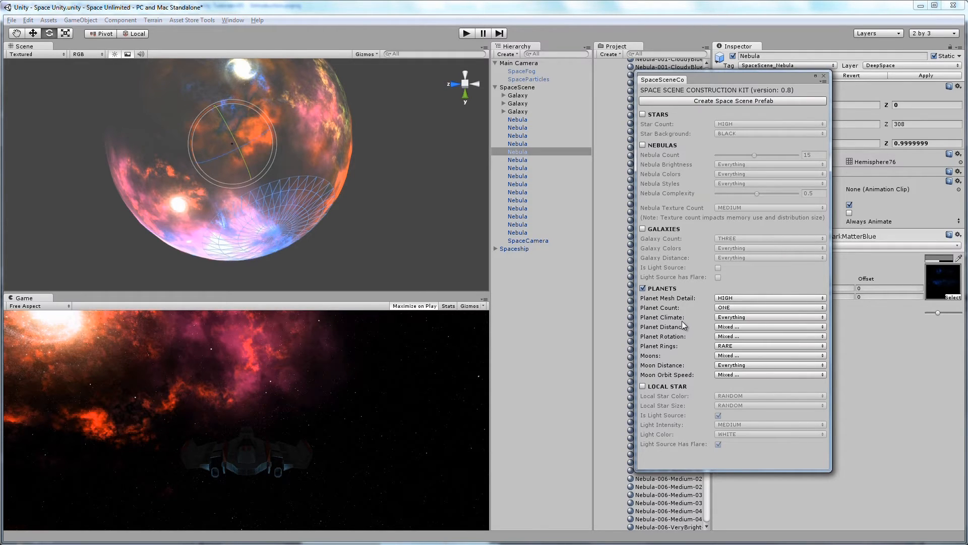
click(734, 317)
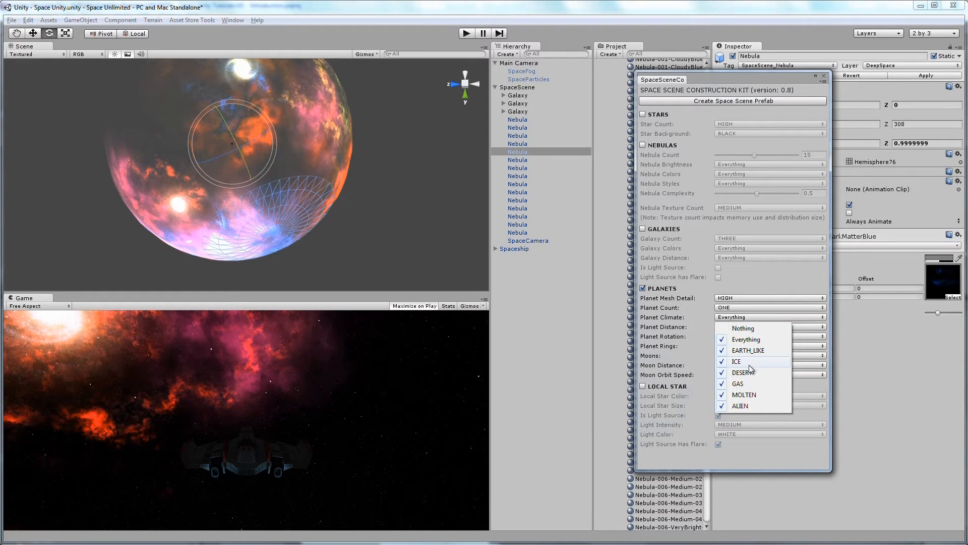
click(695, 332)
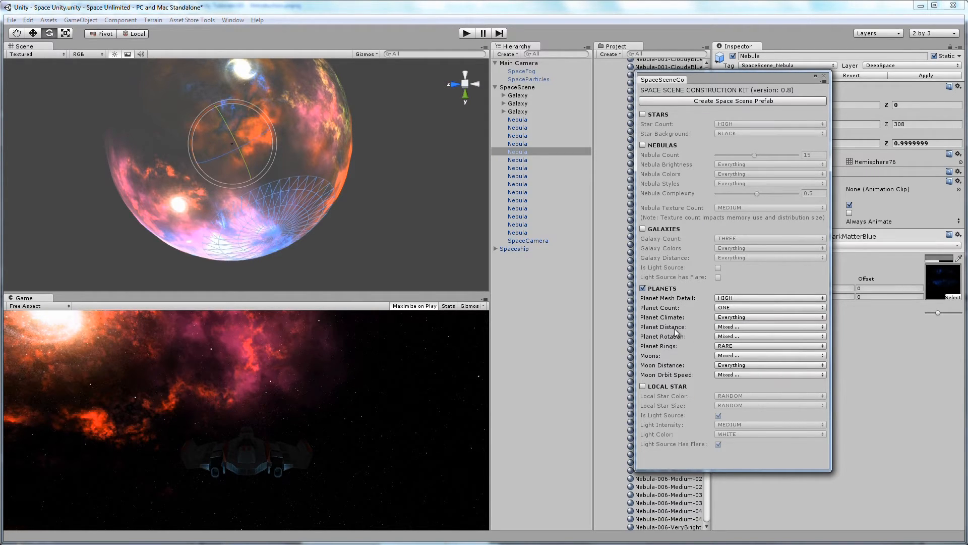
Exclude DISTANT from the Planet Distance options so only VERY_CLOSE and CLOSE are used
click(725, 327)
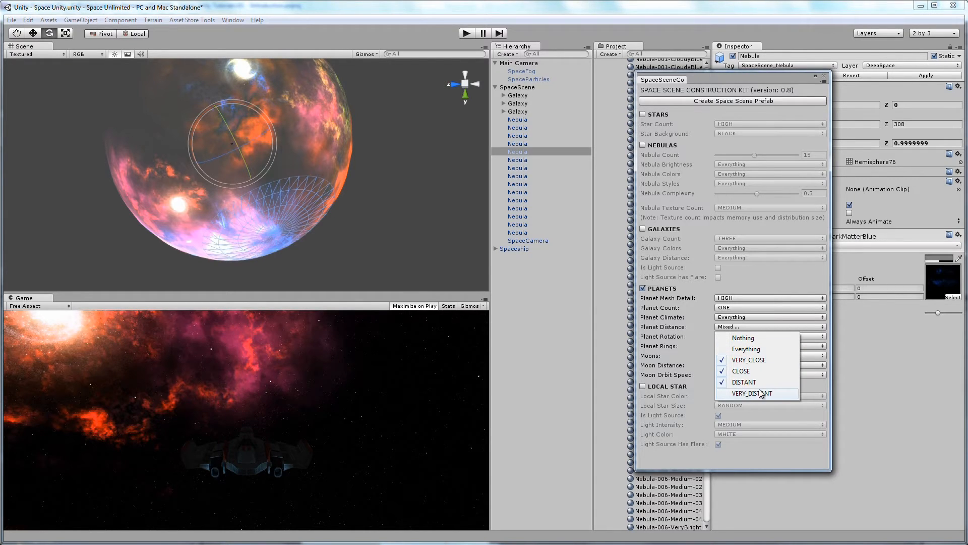
click(725, 385)
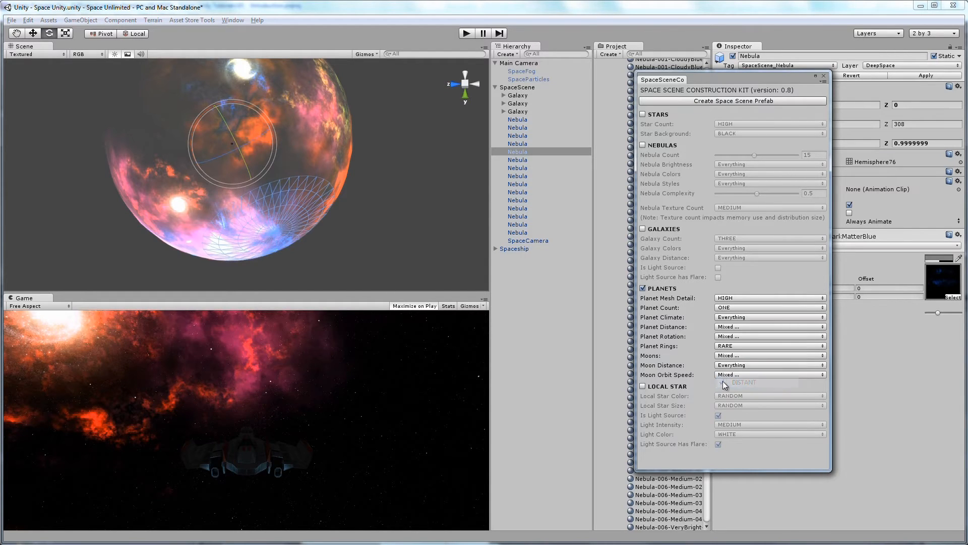
click(728, 328)
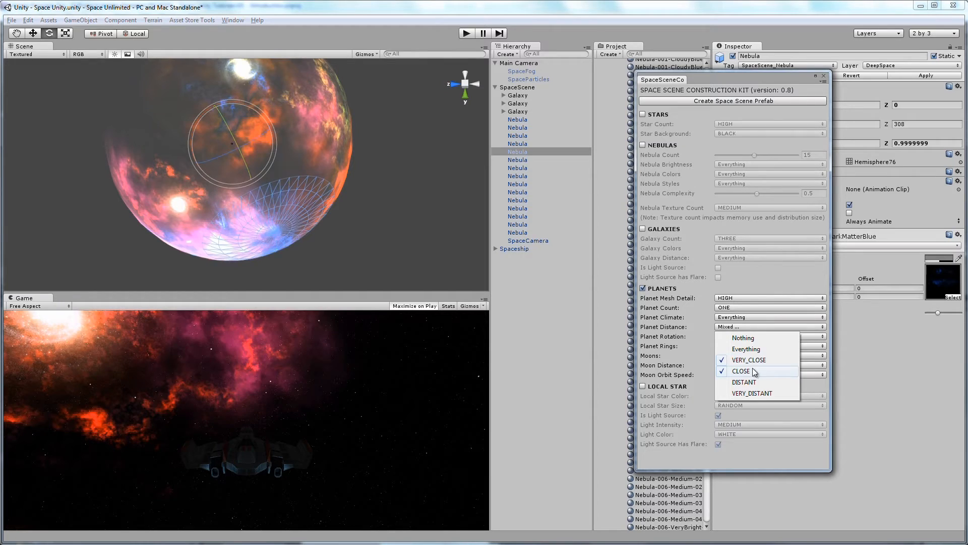
click(681, 334)
Review the available options for Planet Rotation, Planet Rings, Moons, Moon Distance and Moon Orbit Speed
click(739, 336)
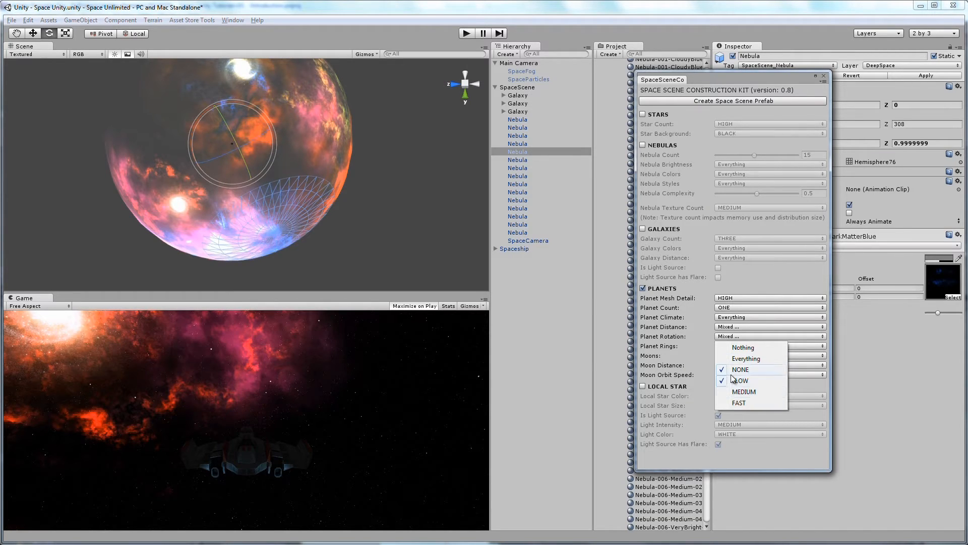
click(688, 337)
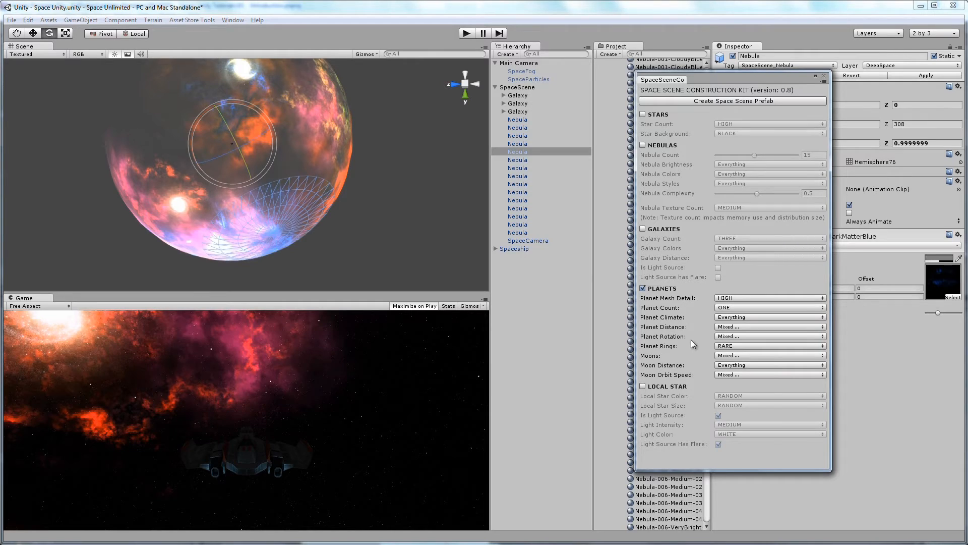
click(730, 337)
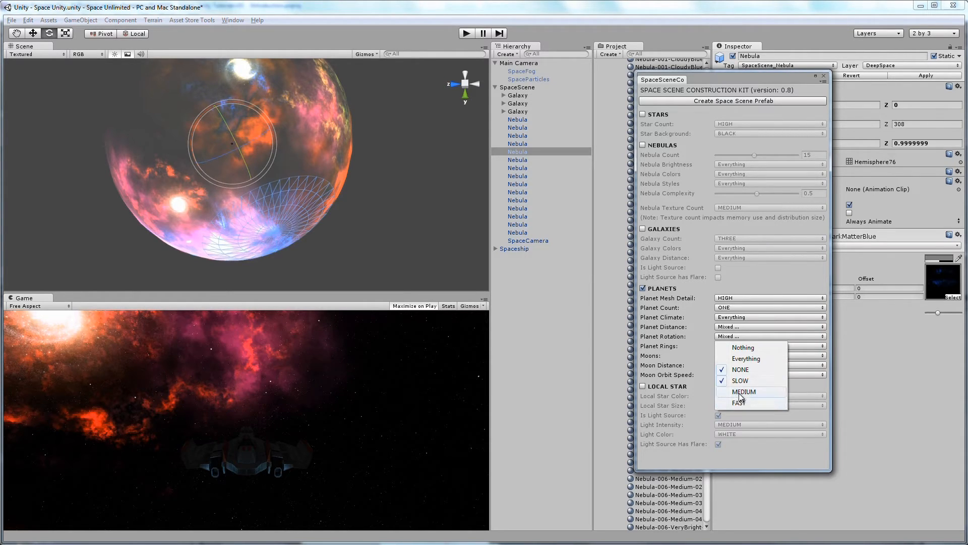
click(683, 337)
click(736, 347)
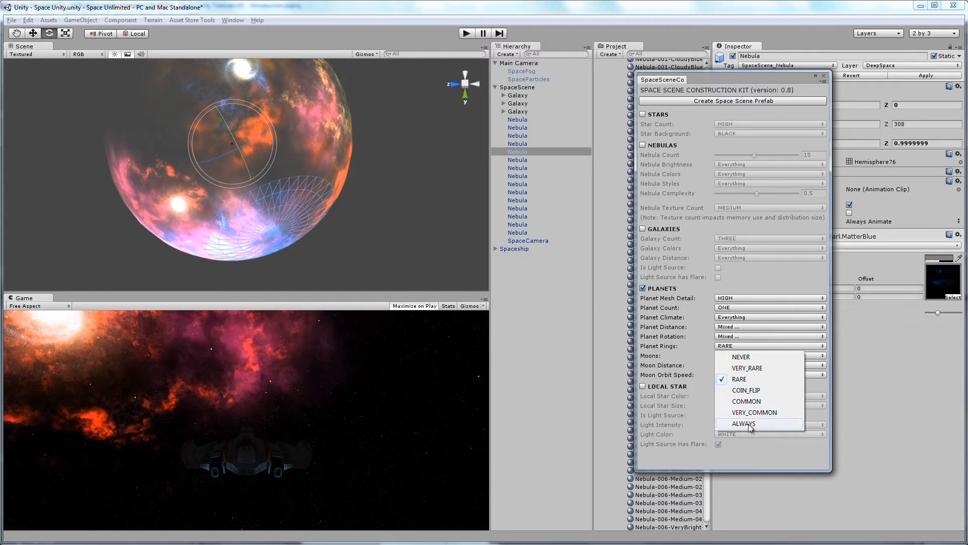
click(684, 362)
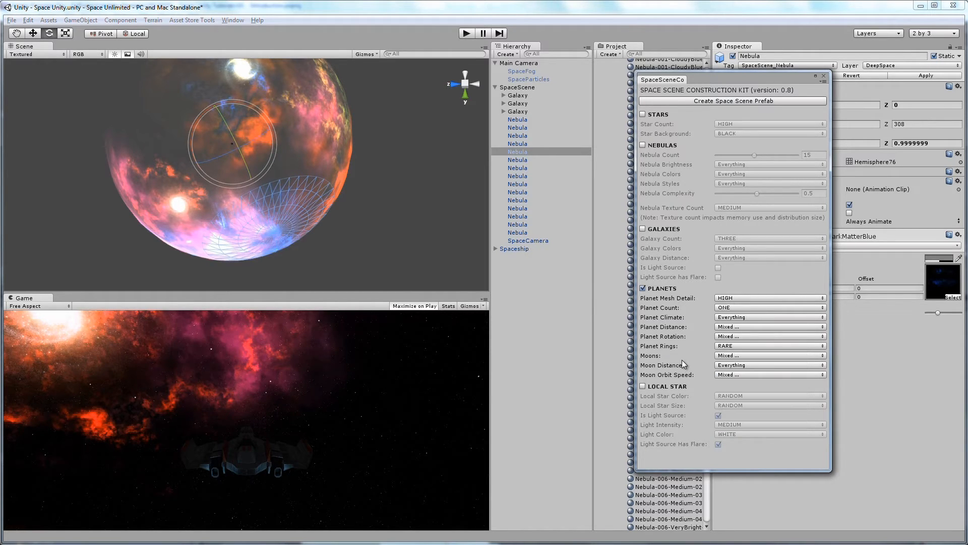
click(729, 356)
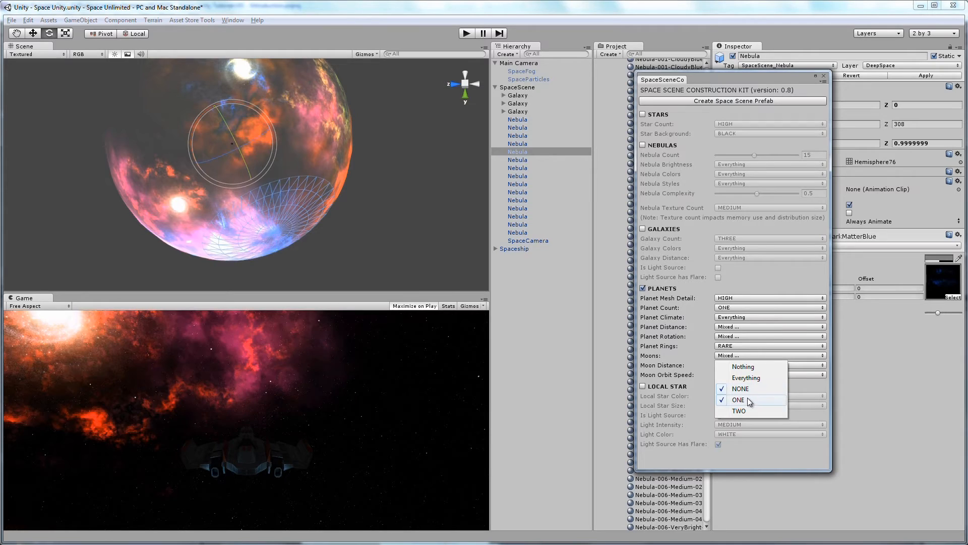
click(676, 371)
click(743, 365)
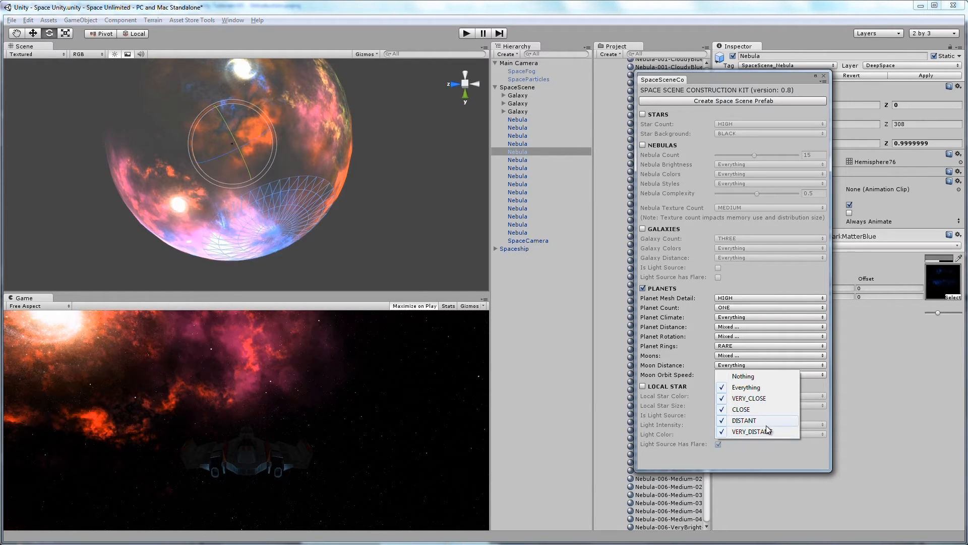
click(672, 375)
click(731, 375)
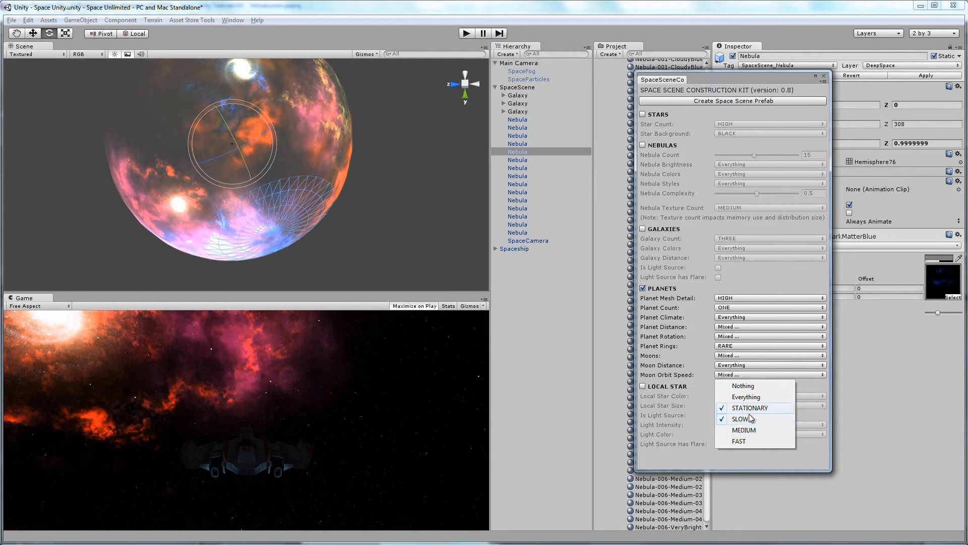
click(683, 340)
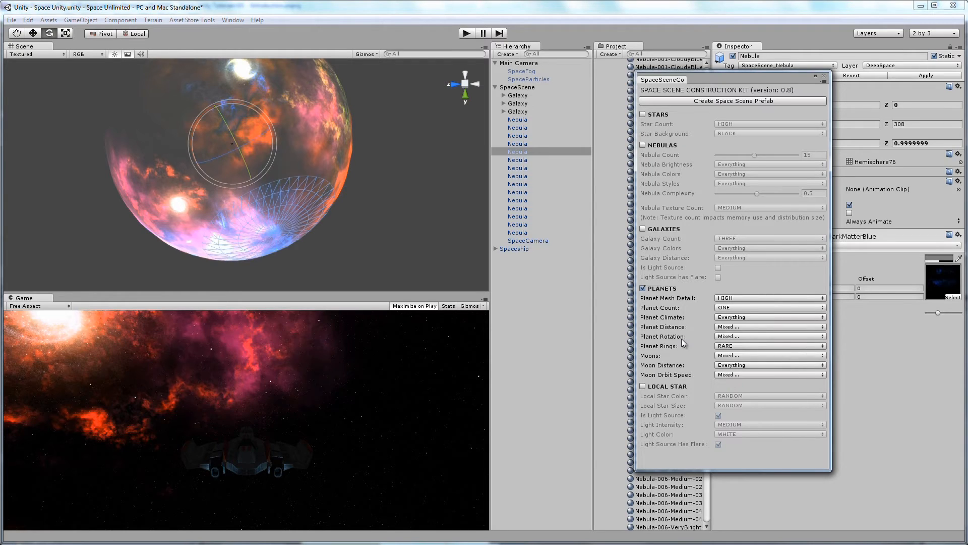
Generate one high-detail planet in the space scene, then select PlanetHighPoly and view it up close
click(716, 100)
click(515, 298)
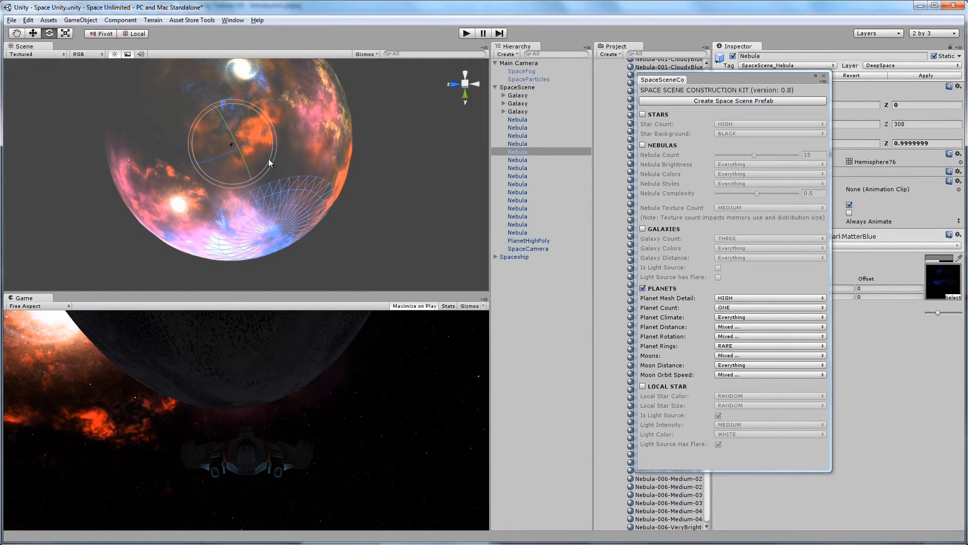
alt+drag(243, 153, 404, 194)
click(226, 177)
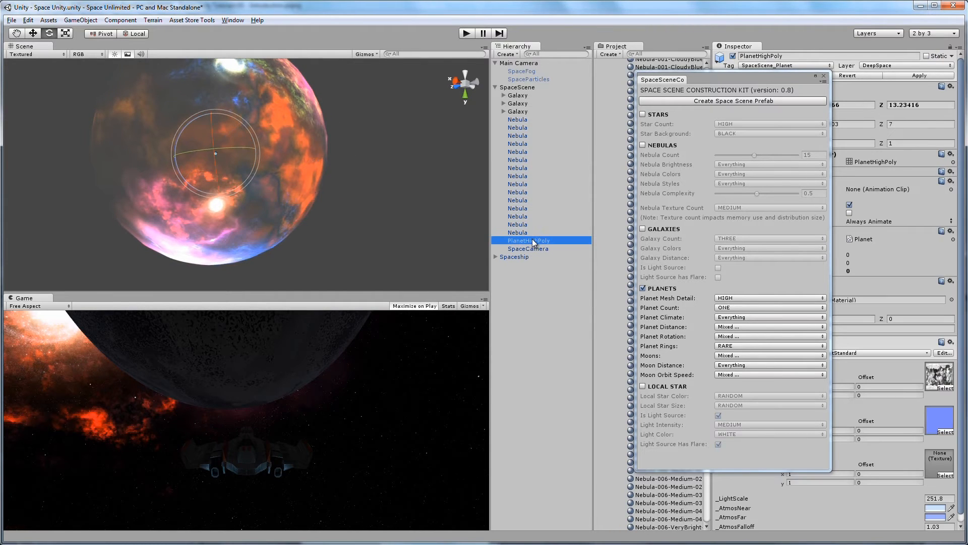
scroll(226, 176, up, 5)
click(292, 362)
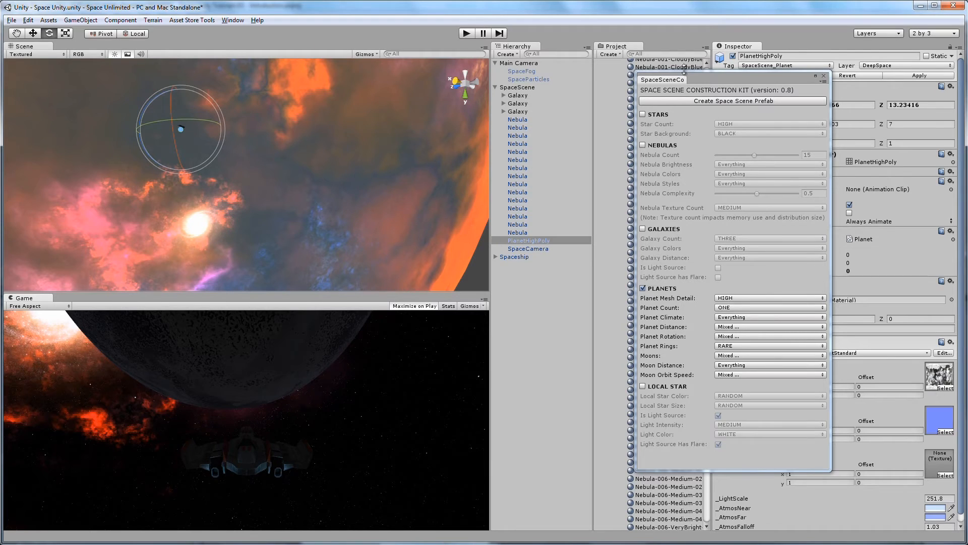
Examine the planet's component and material properties, then test the scene in play mode
drag(713, 78, 576, 60)
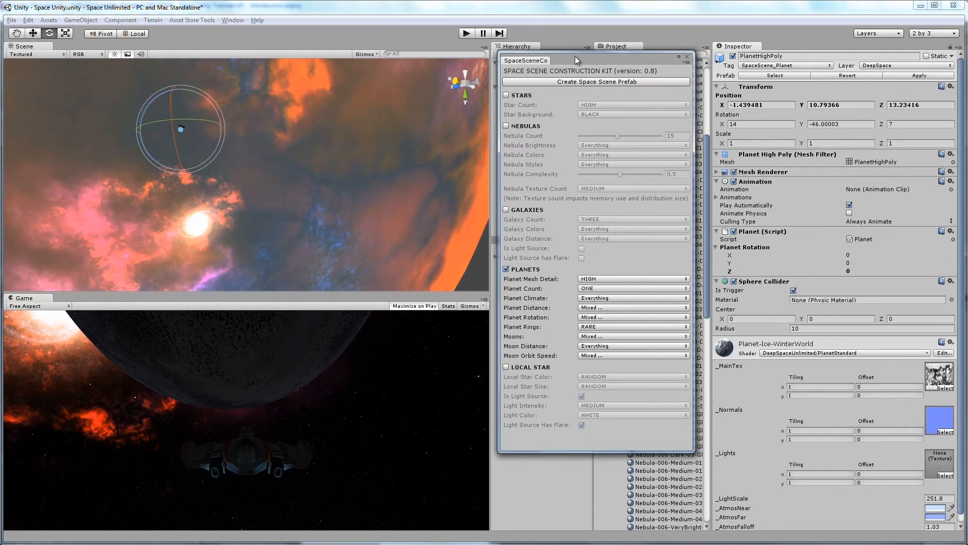
drag(575, 57, 756, 85)
click(465, 33)
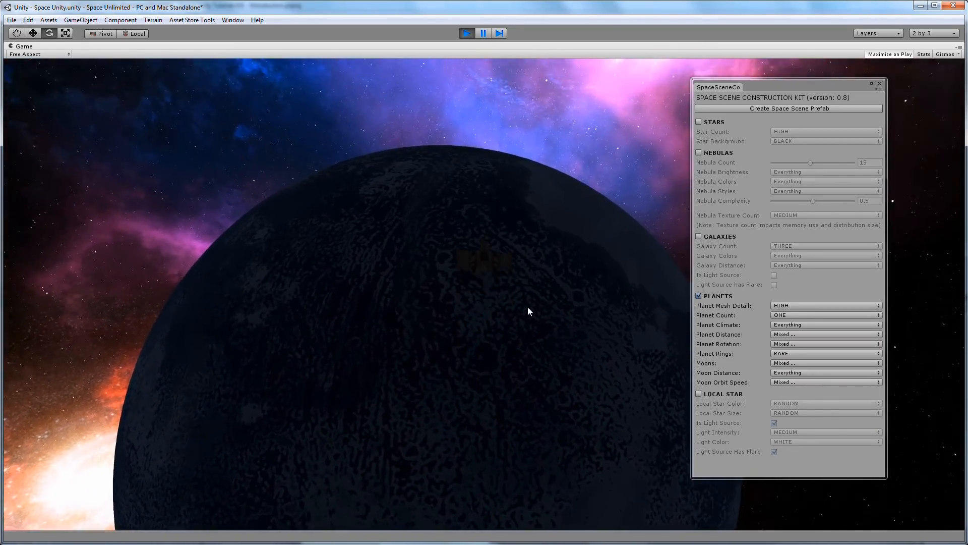
click(467, 33)
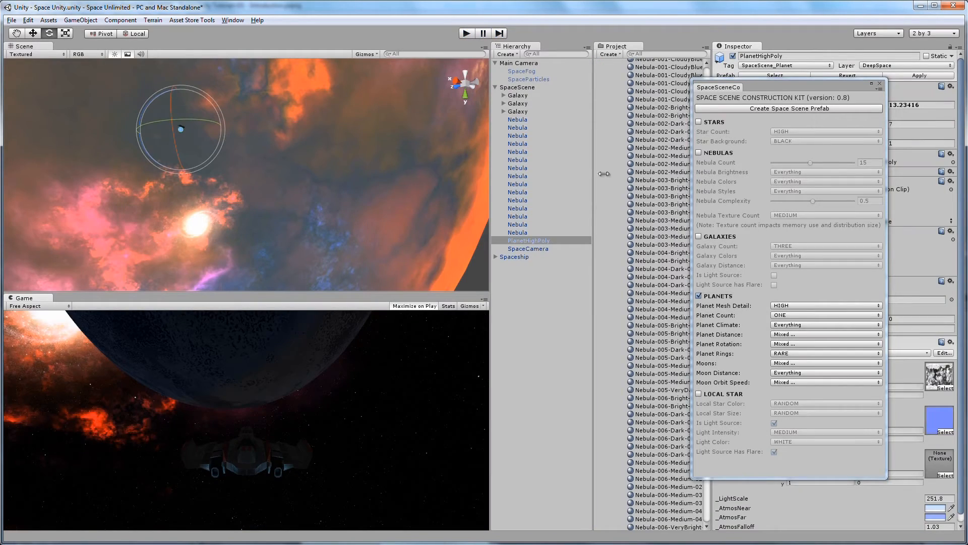
Add an empty game object and a directional light to the scene with nothing else selected
click(558, 303)
click(120, 20)
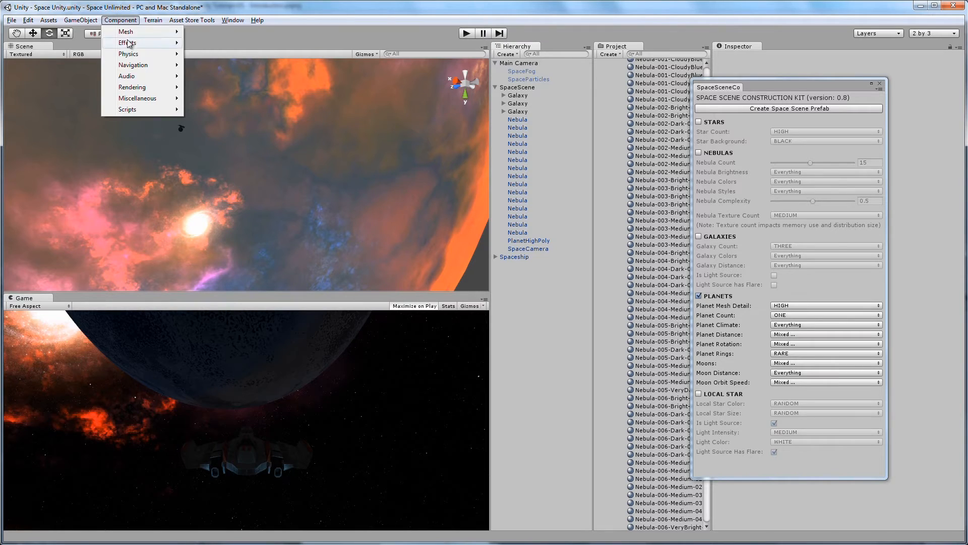
mouse_move(76, 18)
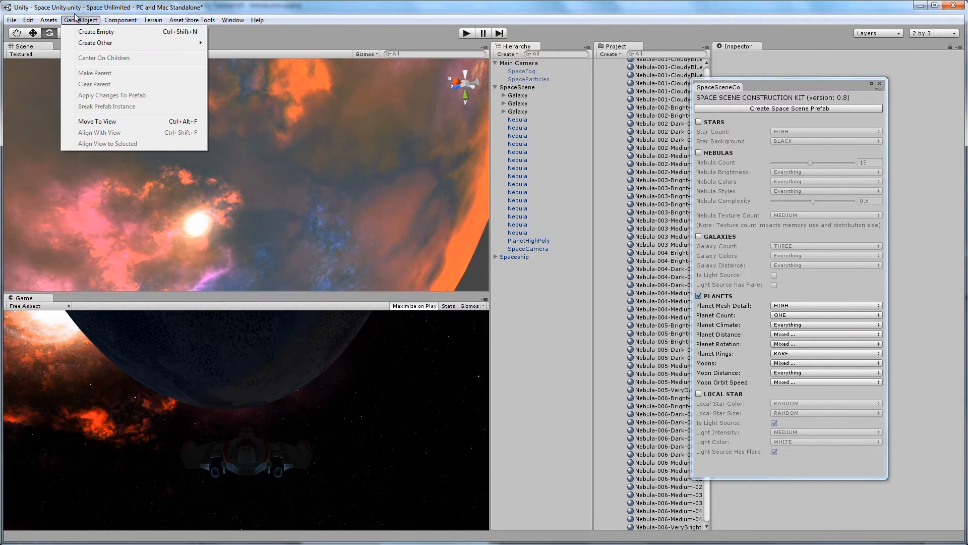
click(113, 33)
click(82, 21)
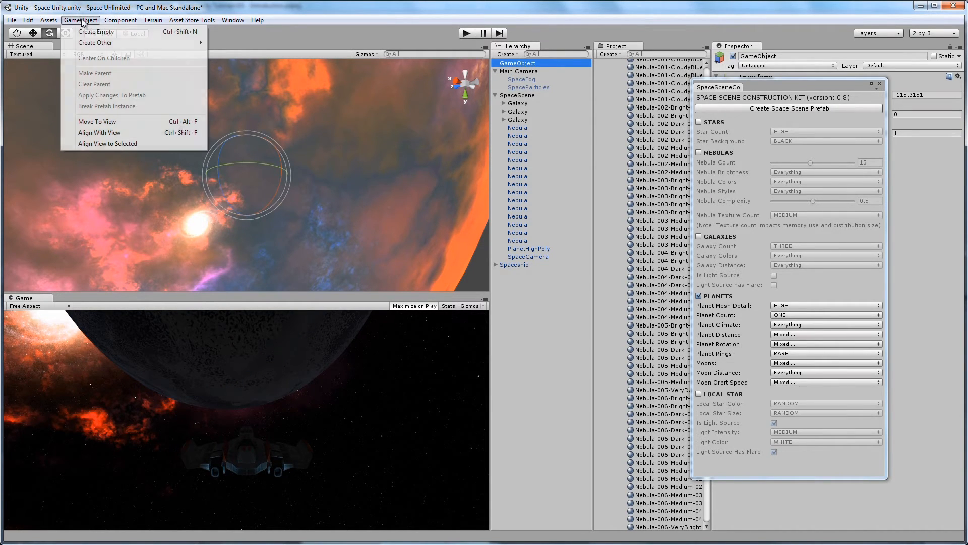
mouse_move(112, 45)
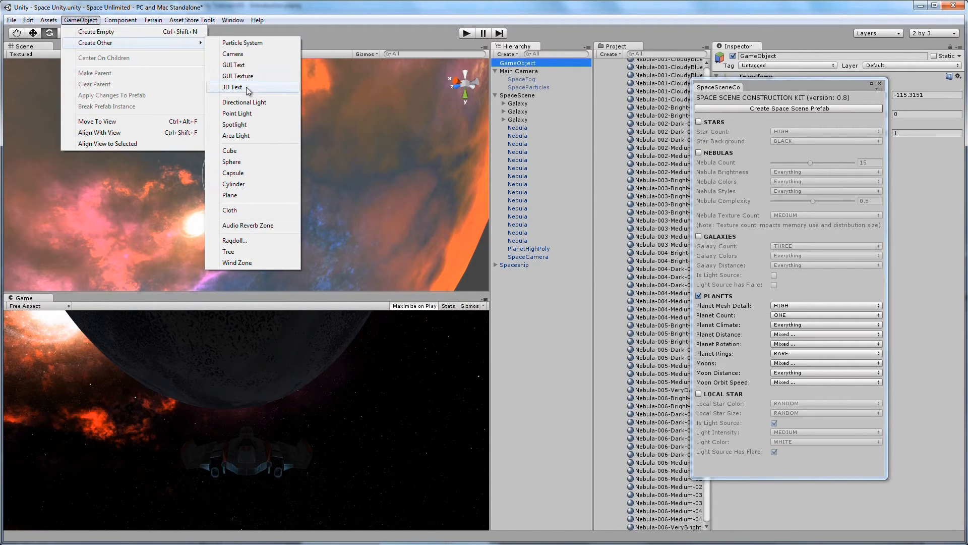
click(252, 104)
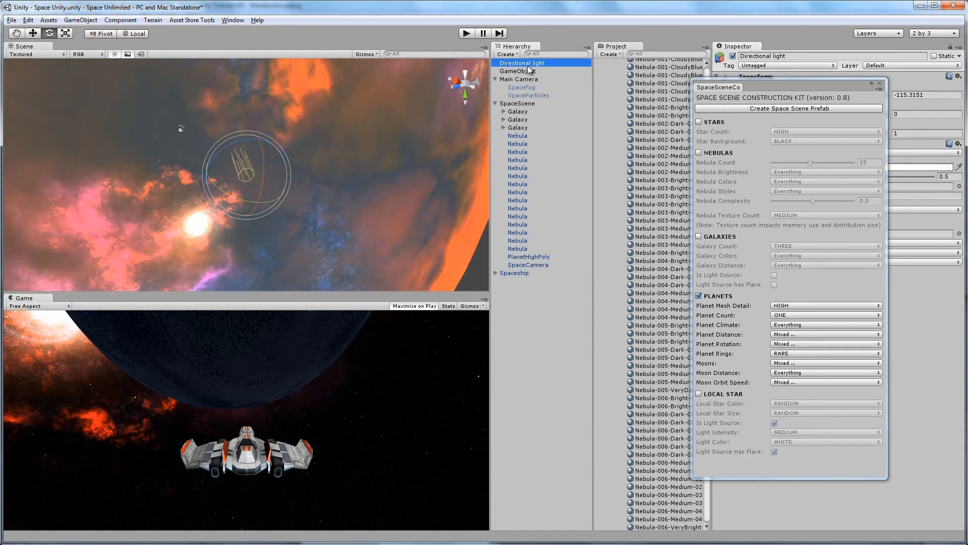
Check the directional light's properties and fly past the planet in play mode to examine the new lighting
drag(821, 85, 687, 92)
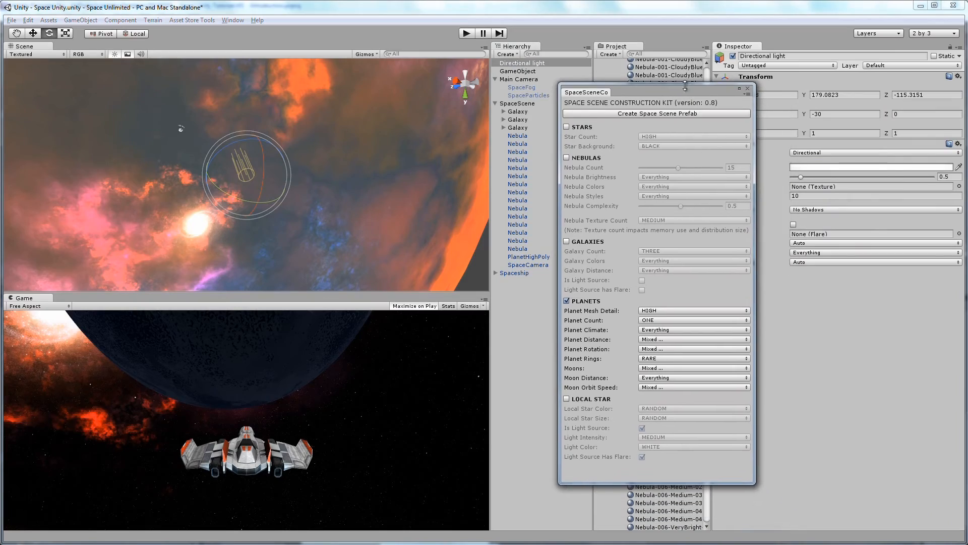
click(465, 34)
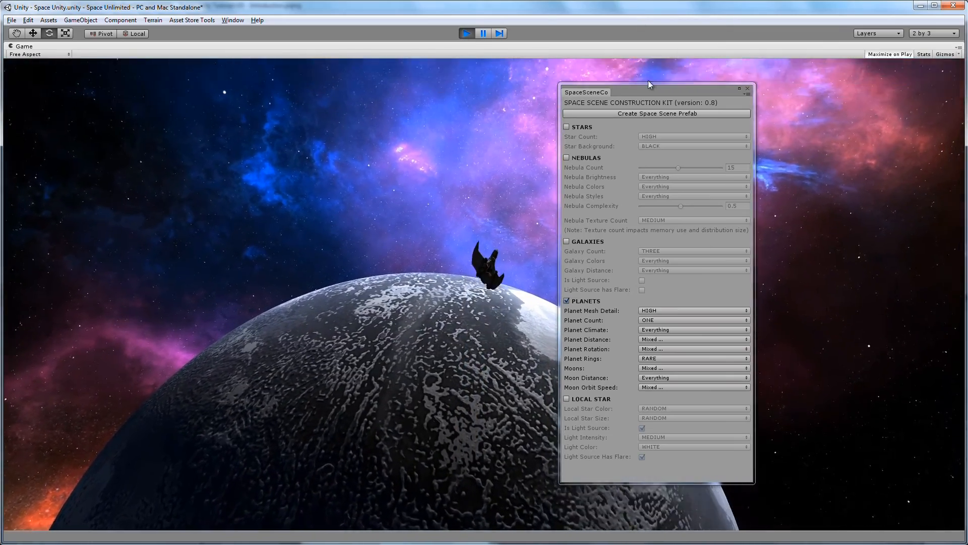
drag(673, 91, 827, 118)
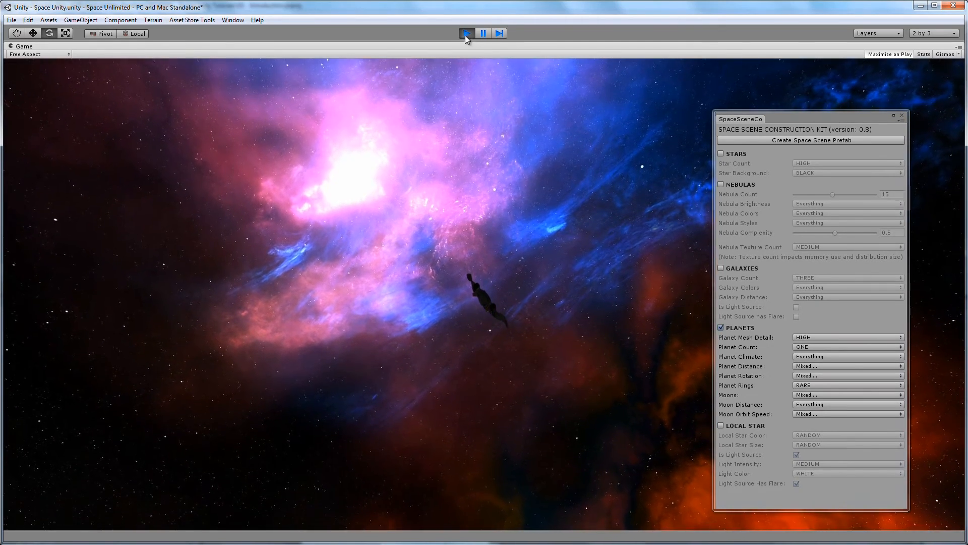
click(466, 33)
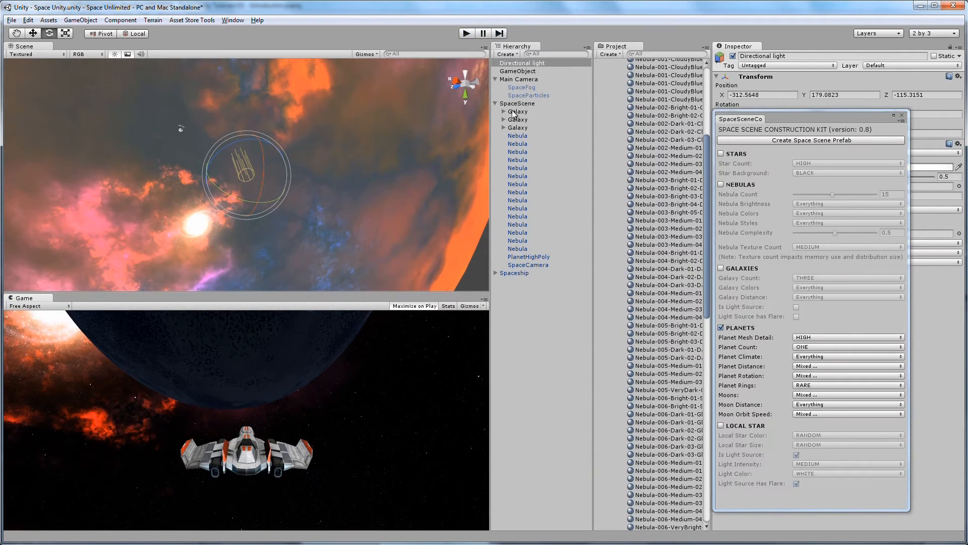
Replace PlanetHighPoly's material with Planet-Earth from the kit's Planets materials, moving the construction kit window aside
click(533, 257)
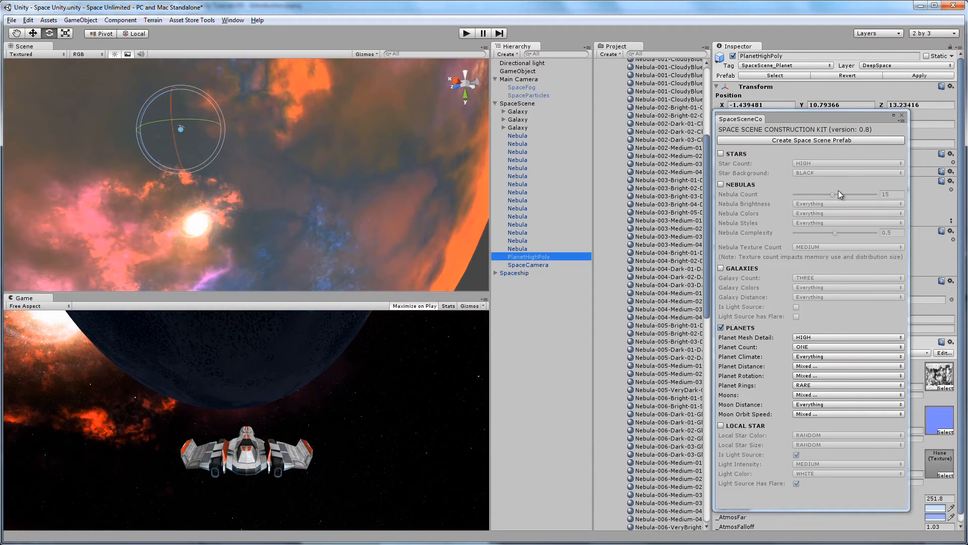
drag(801, 117, 876, 129)
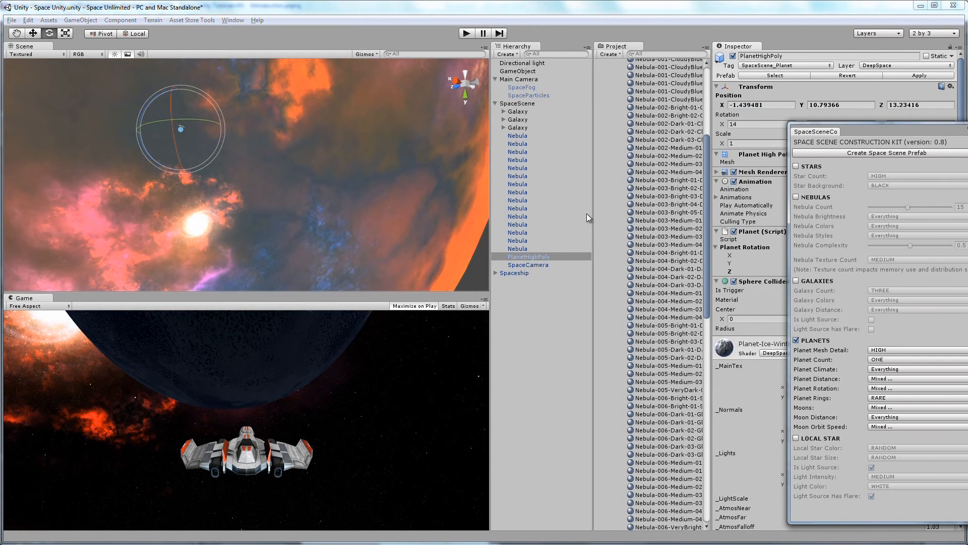
drag(708, 293, 727, 235)
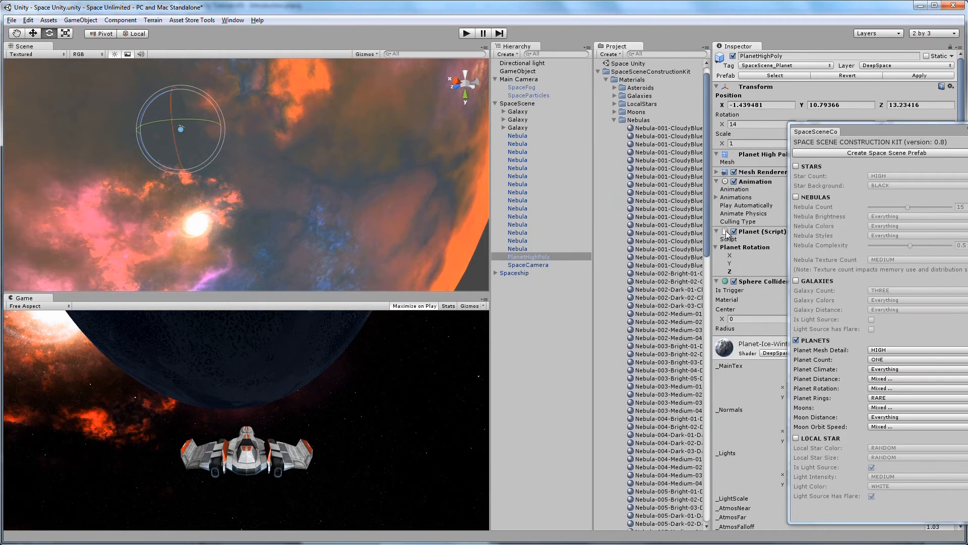
click(615, 121)
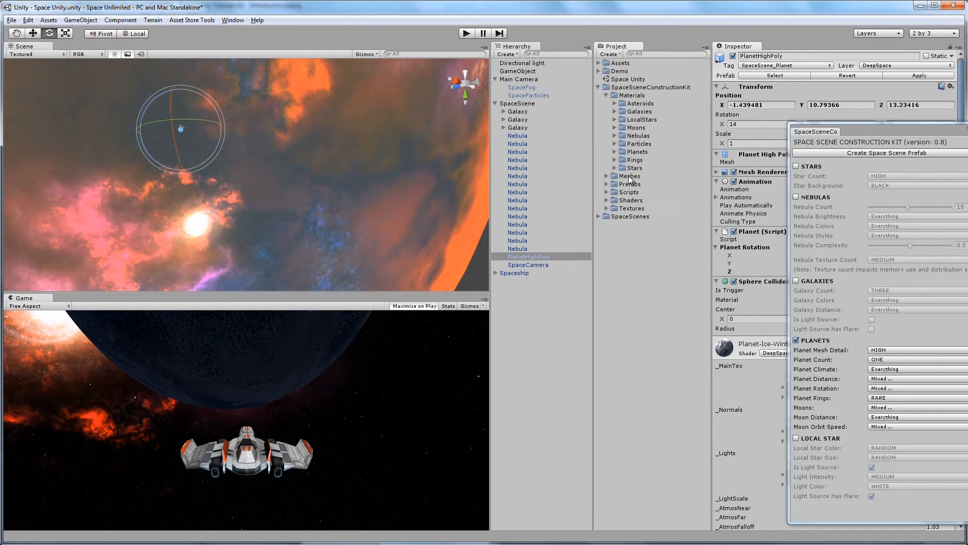
click(615, 152)
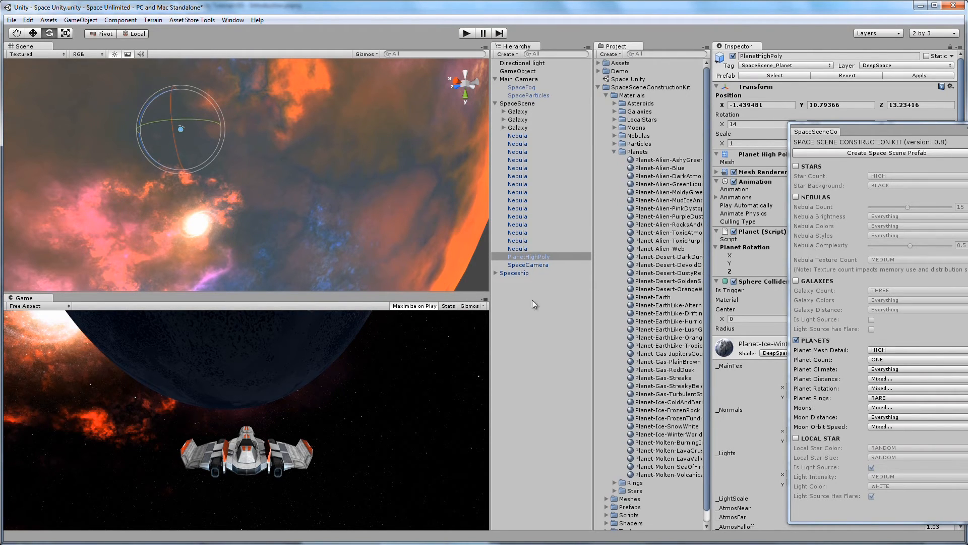
drag(656, 298, 538, 262)
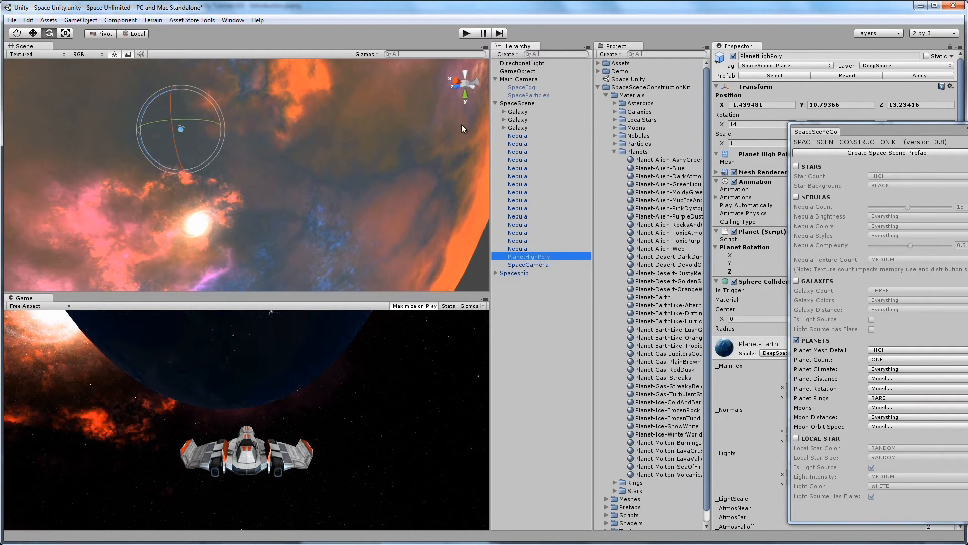
Fly the spaceship around the Earth-textured planet in play mode to examine its day and night sides
click(466, 34)
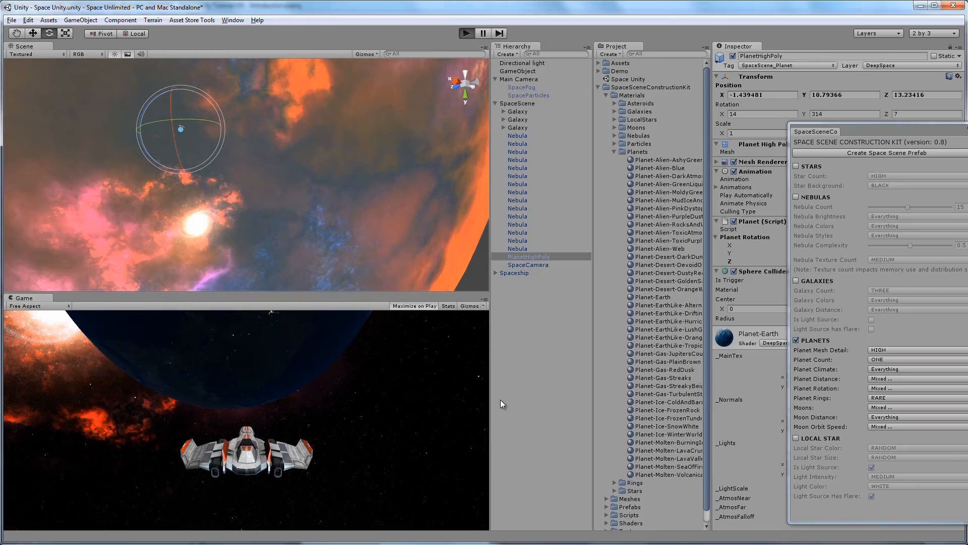
key(Down)
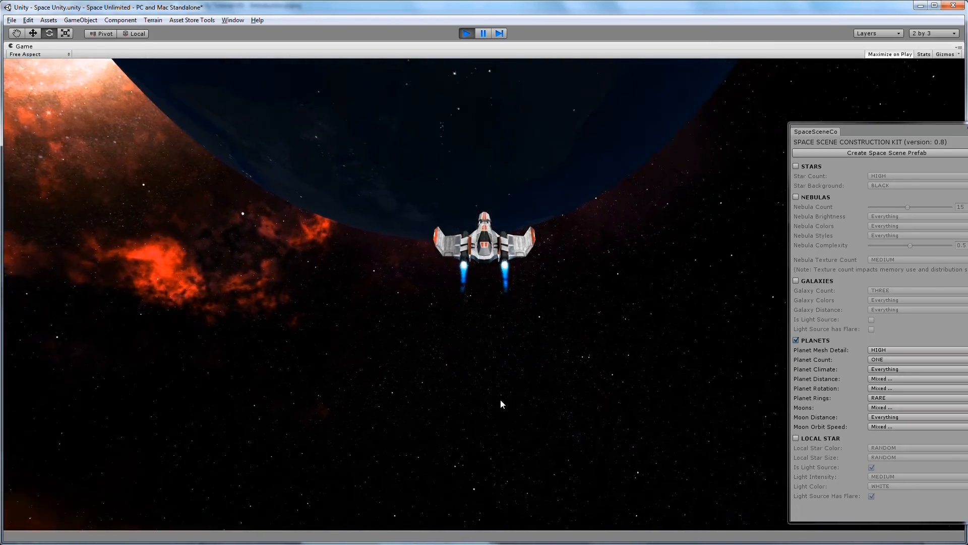
key(ctrl)
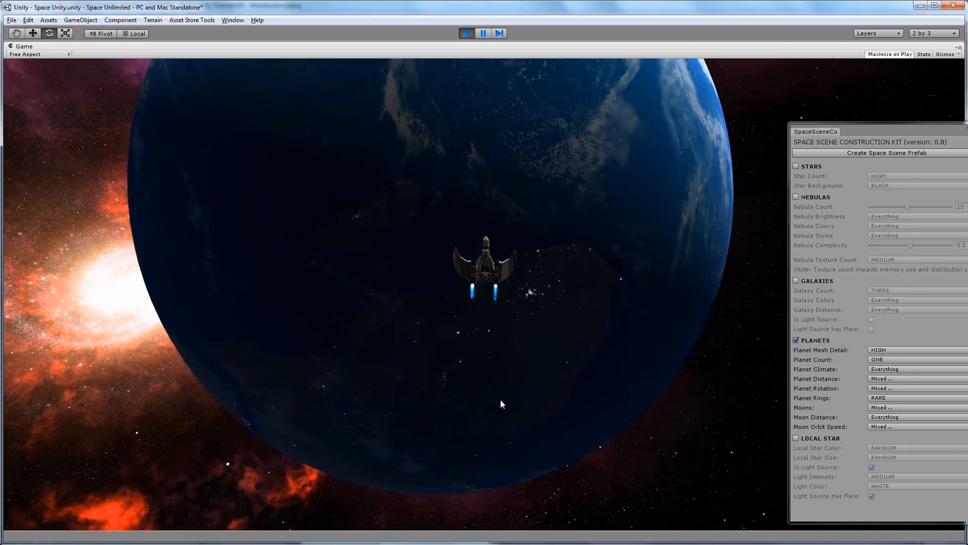
key(Down)
key(Right)
key(Right)
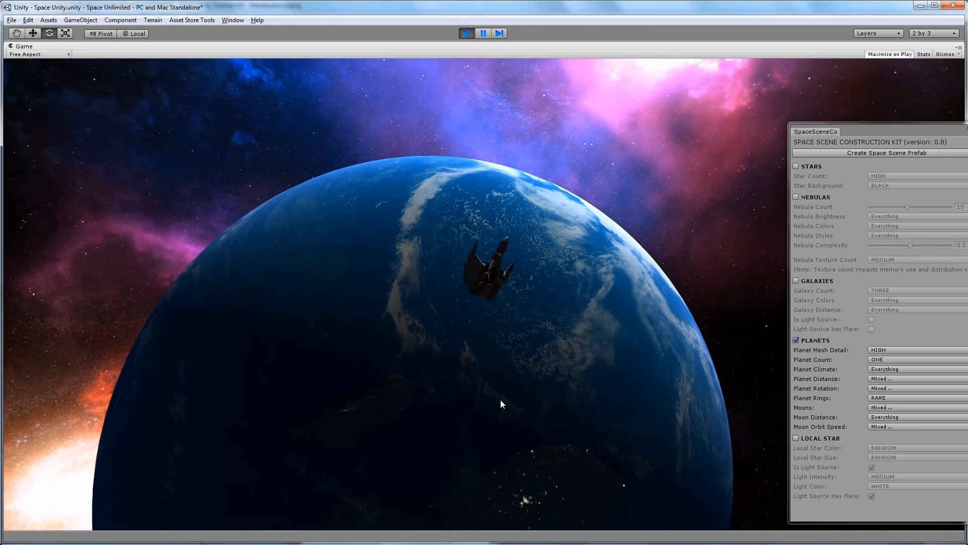
key(Down)
key(ctrl)
key(Left)
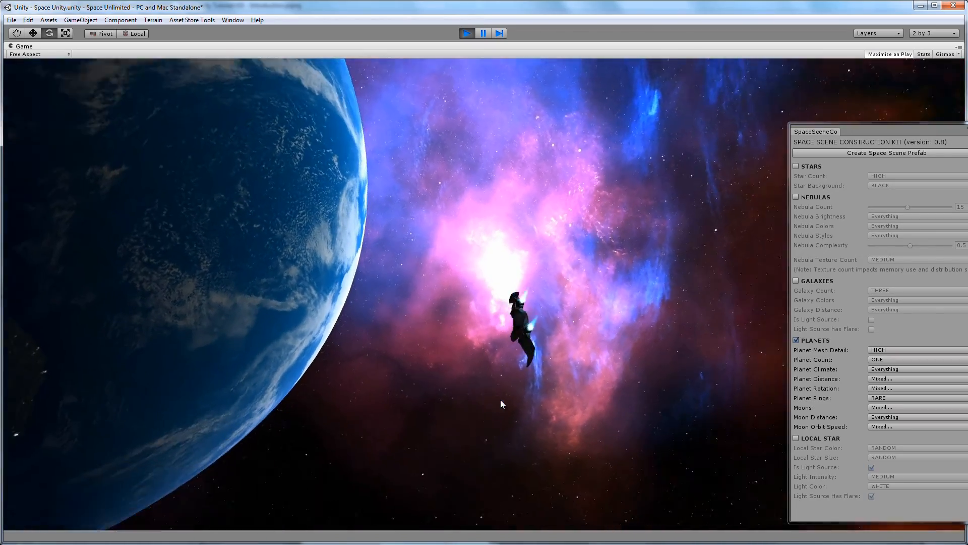
key(Left)
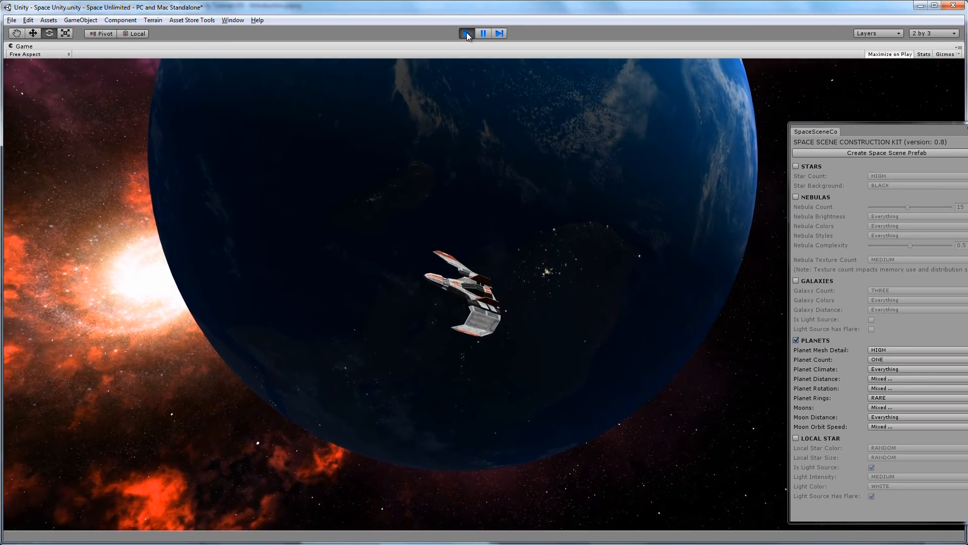
click(467, 34)
Close the construction kit window, set PlanetHighPoly's Planet Rotation Z to 2, and test the spin in play mode
drag(959, 134, 856, 130)
click(853, 129)
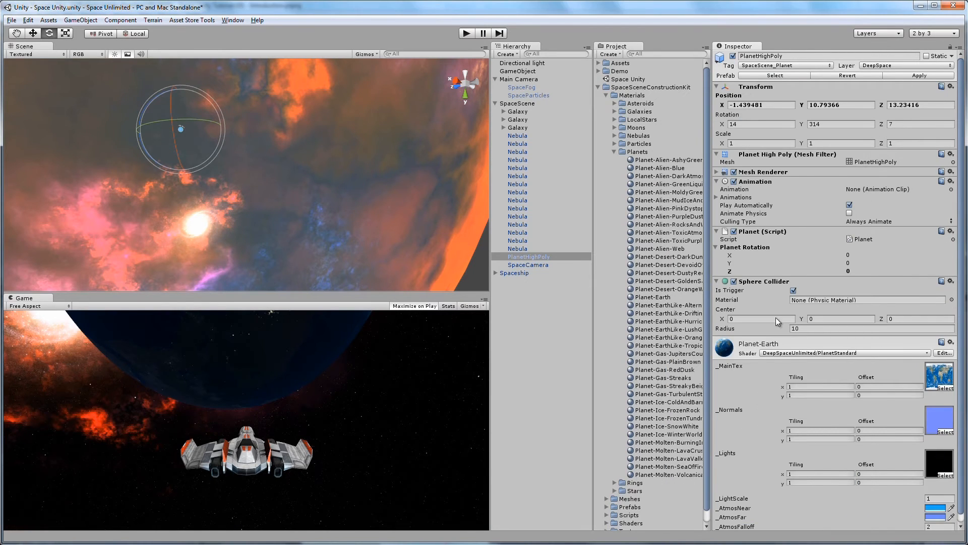
click(535, 258)
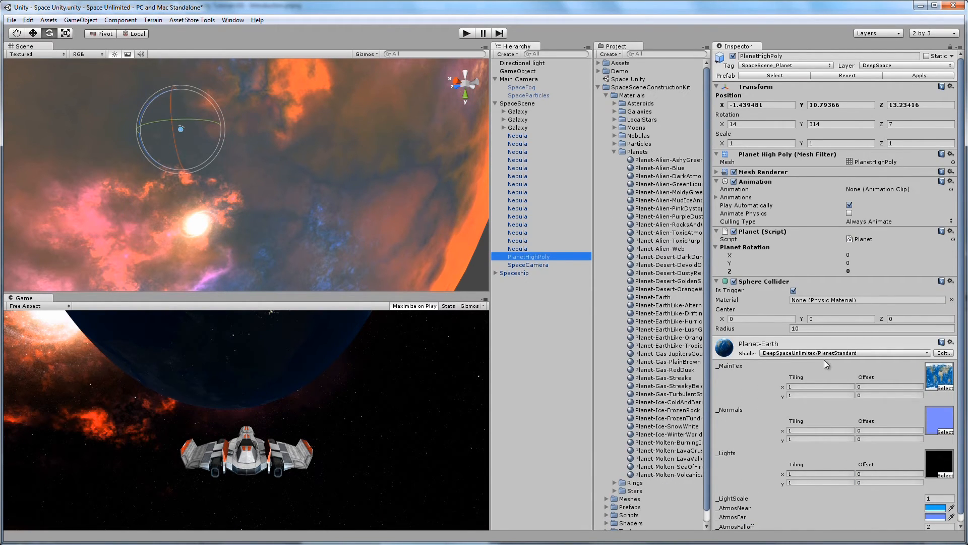
scroll(828, 364, down, 1)
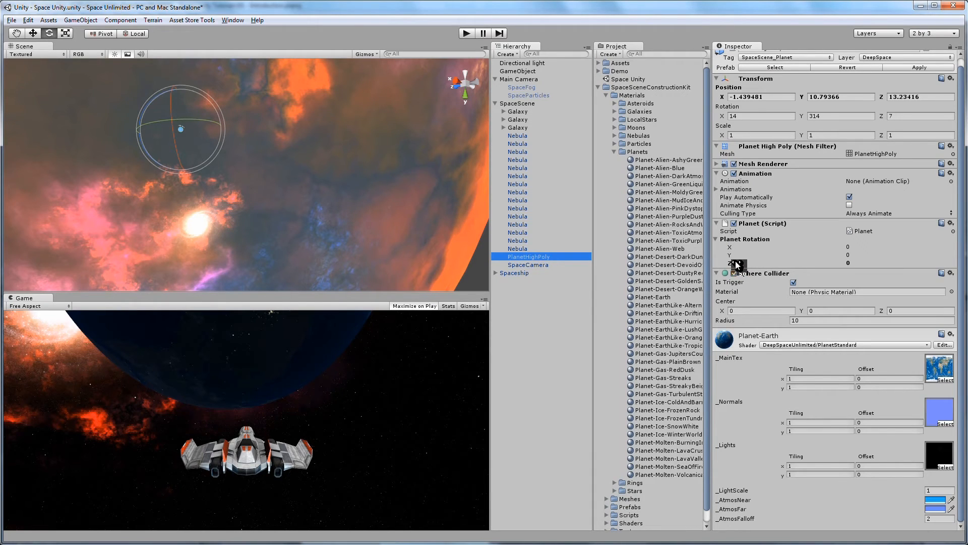
click(849, 262)
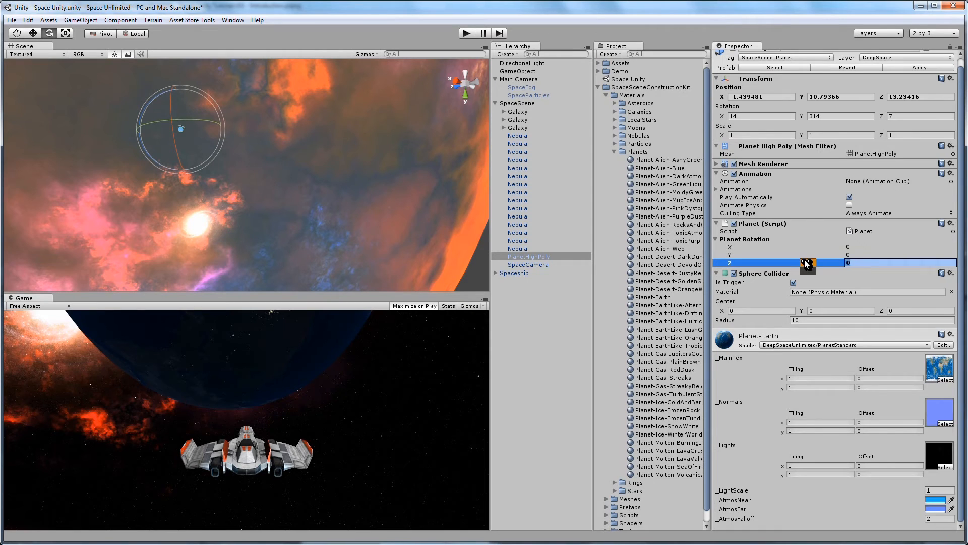
text(2)
key(Return)
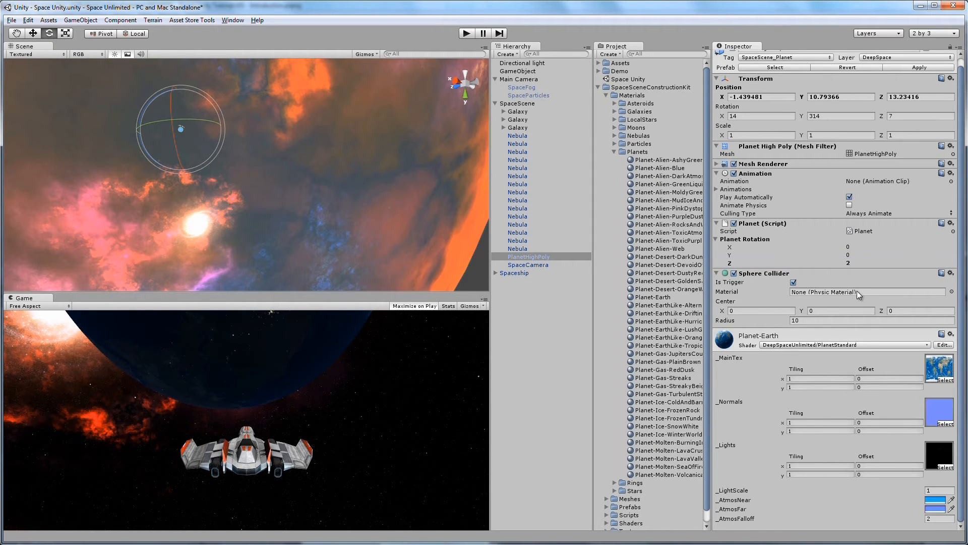
click(467, 34)
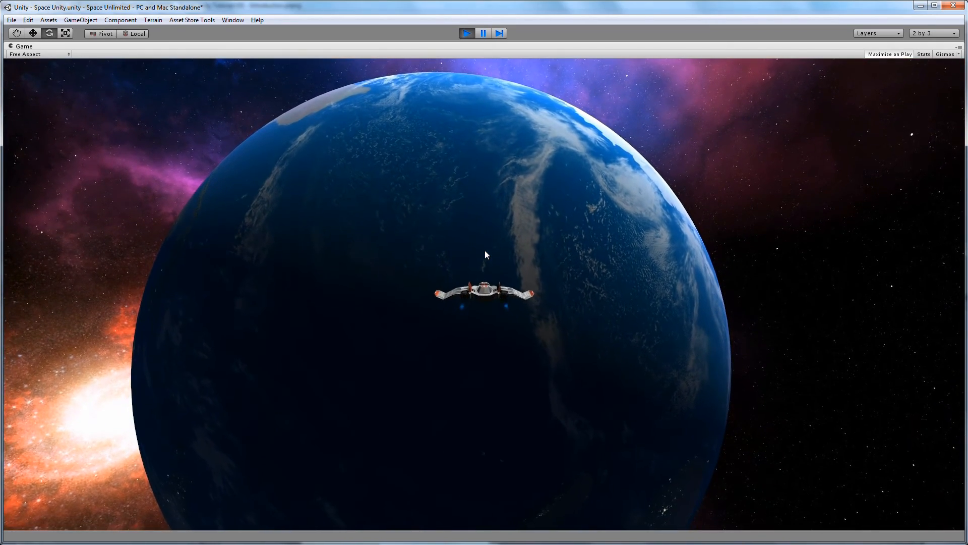
click(468, 33)
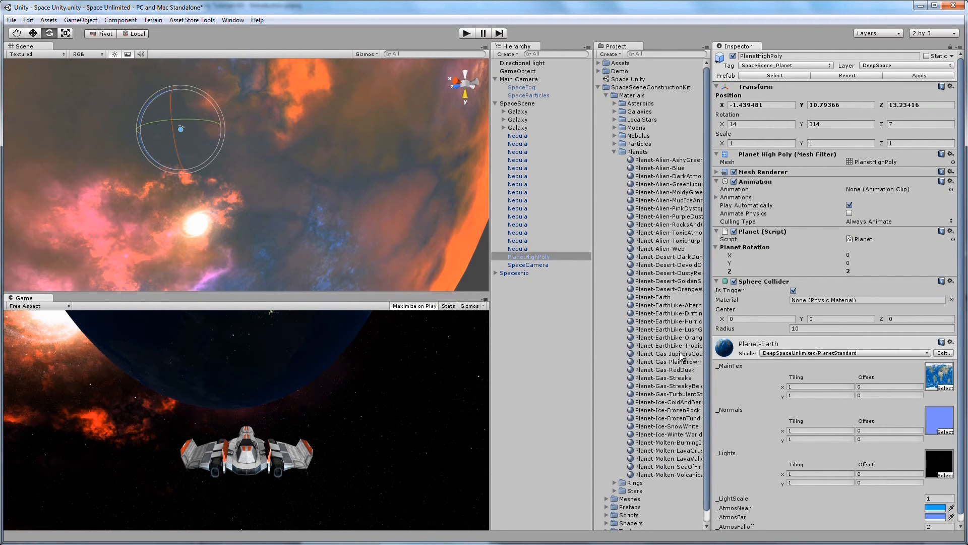
Assign the Planet-Gas-JupitersCousin material to PlanetHighPoly and check the planet in play mode
drag(681, 355, 525, 261)
click(467, 34)
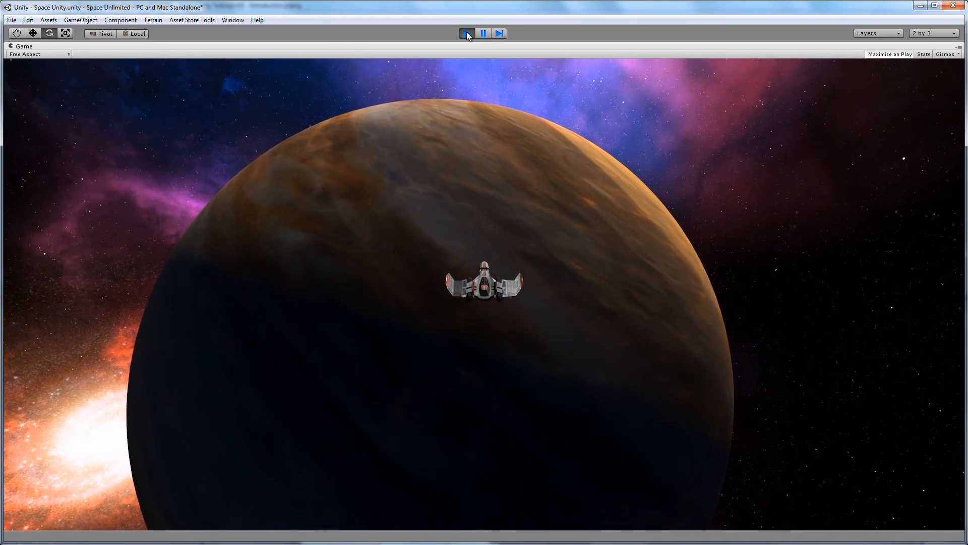
click(466, 33)
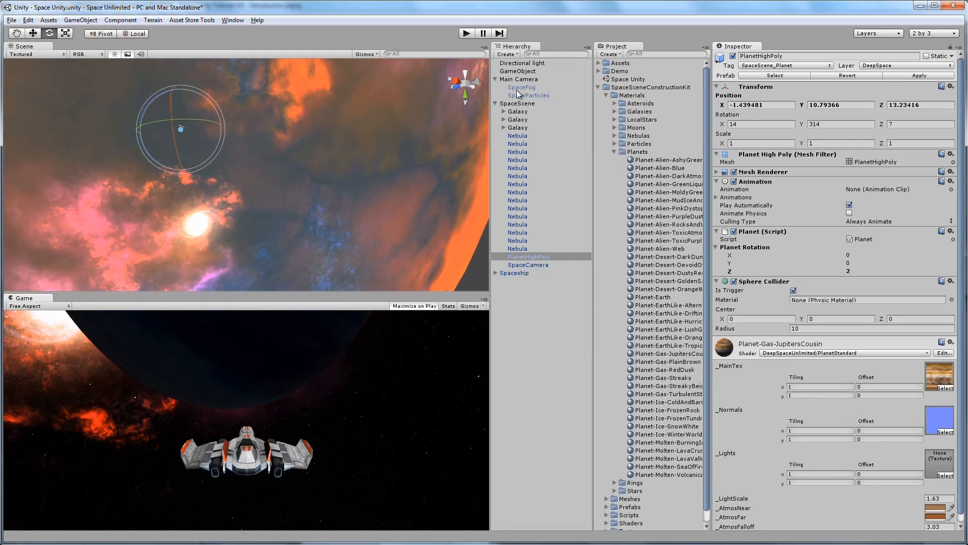
Reopen the Space Scene Construction Kit and turn off Stars, Nebulas, Galaxies and Planets, keeping only Local Star enabled
click(232, 20)
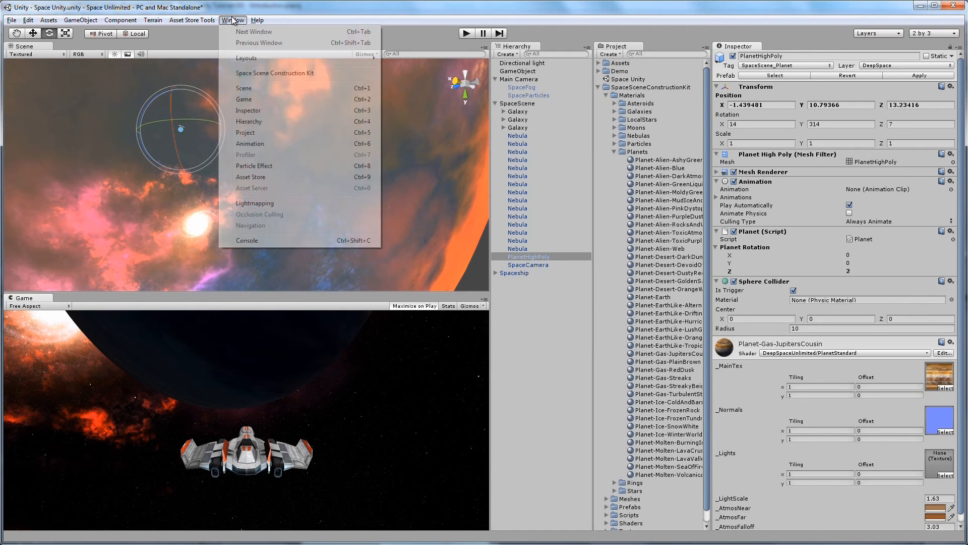
click(303, 71)
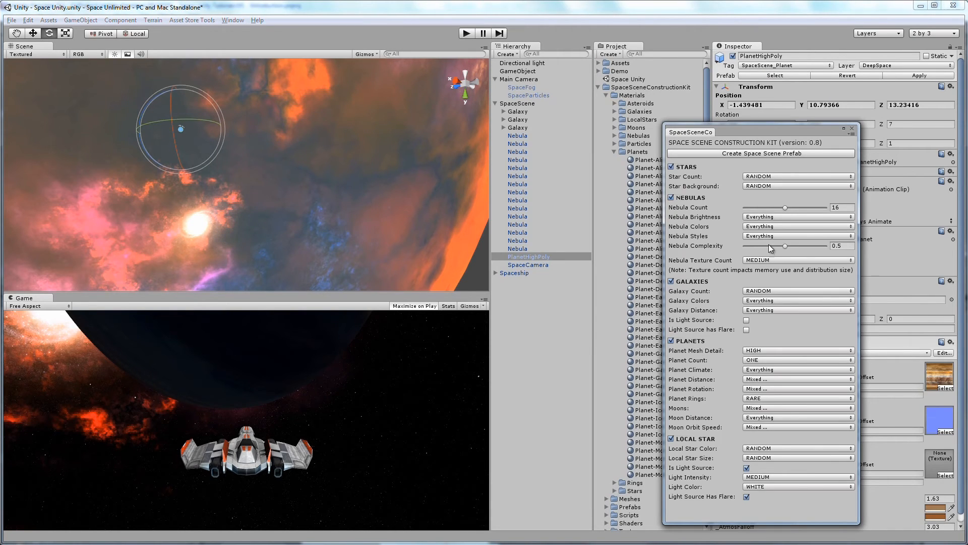
drag(741, 132, 635, 110)
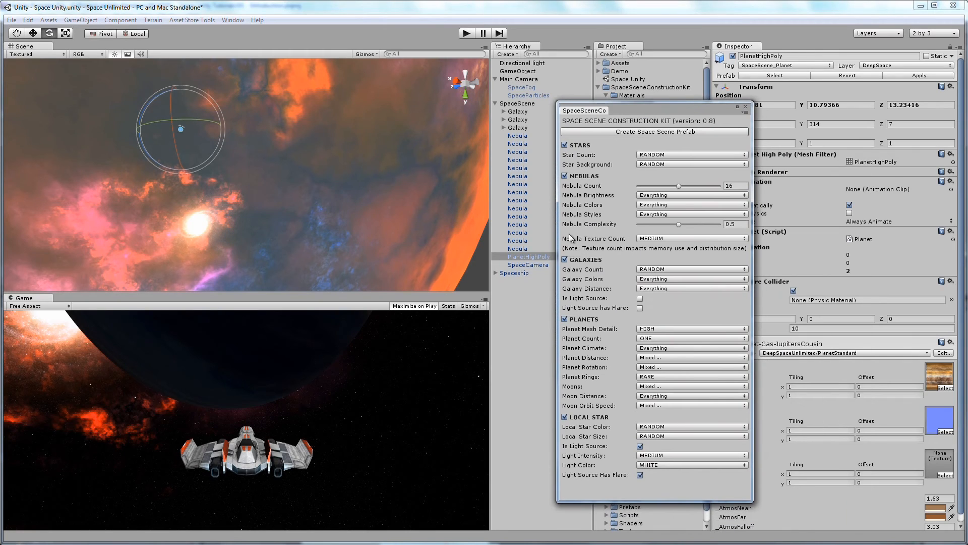
click(565, 145)
click(565, 176)
click(565, 259)
click(565, 318)
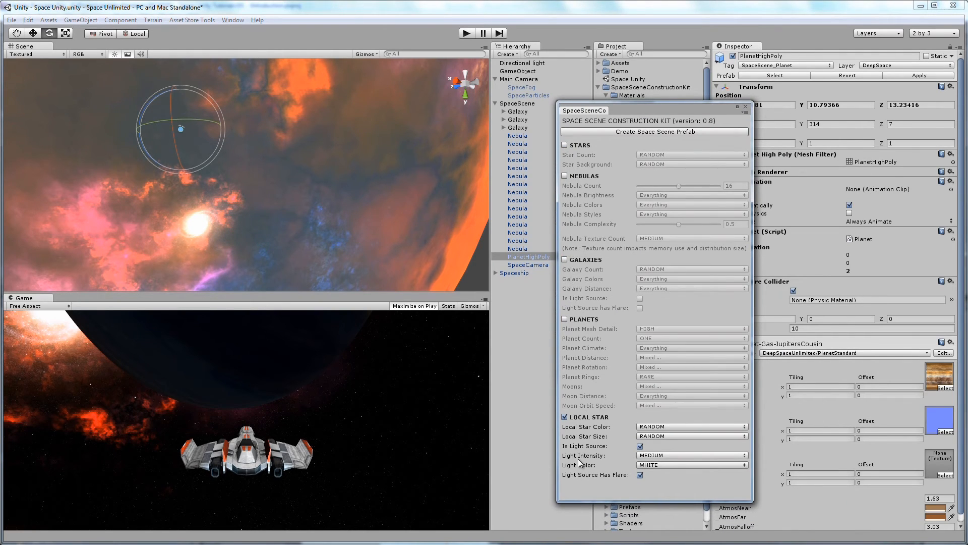
Examine the Local Star options for color, size, light source, light intensity, light color and flare
click(673, 428)
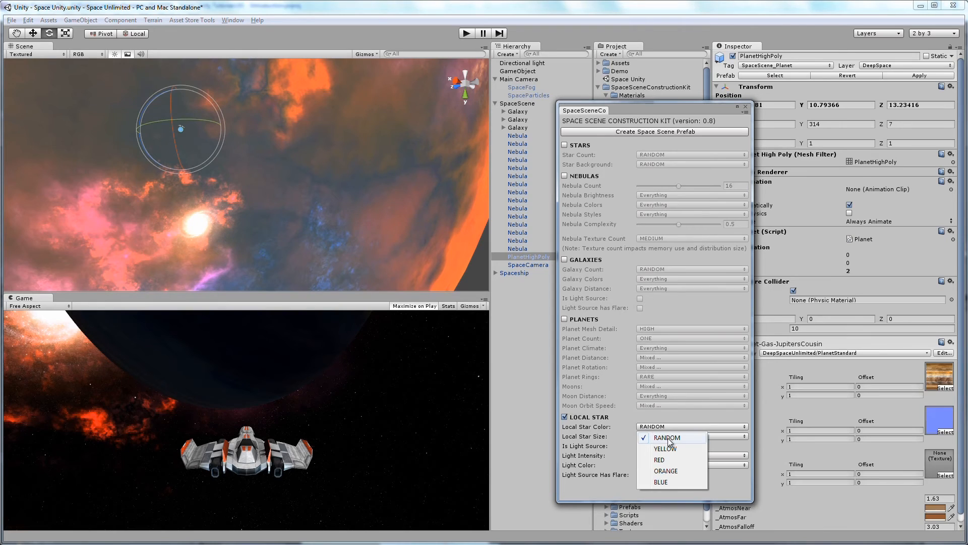
click(584, 438)
click(655, 436)
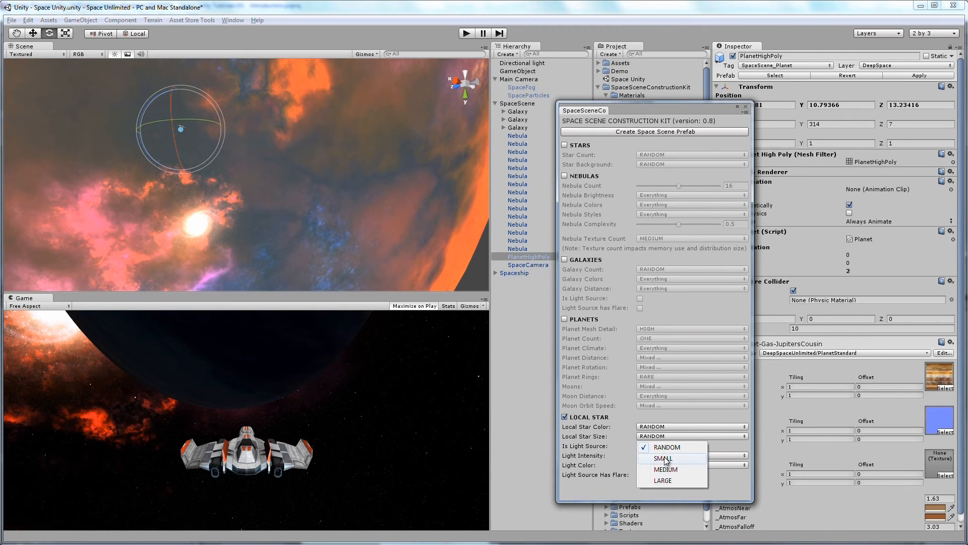
click(605, 456)
click(589, 449)
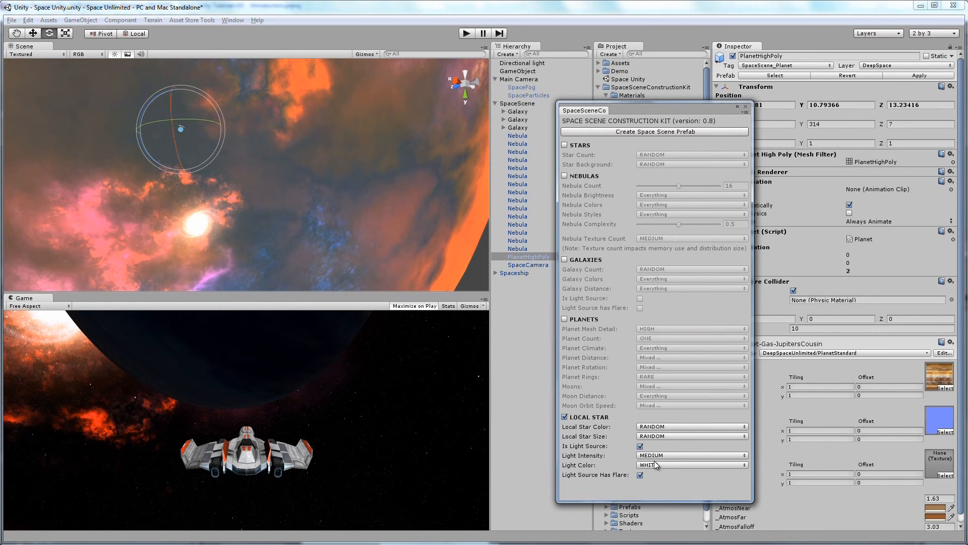
click(655, 456)
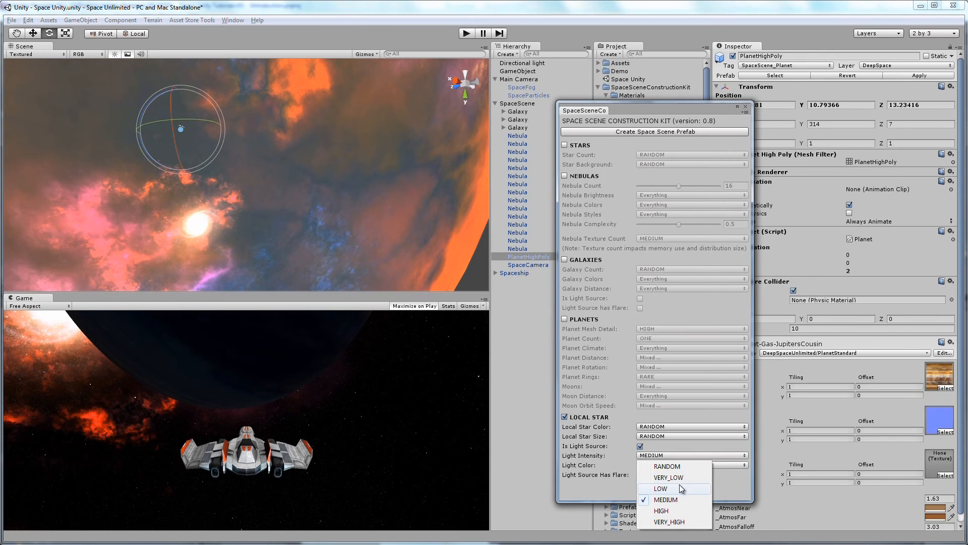
click(599, 469)
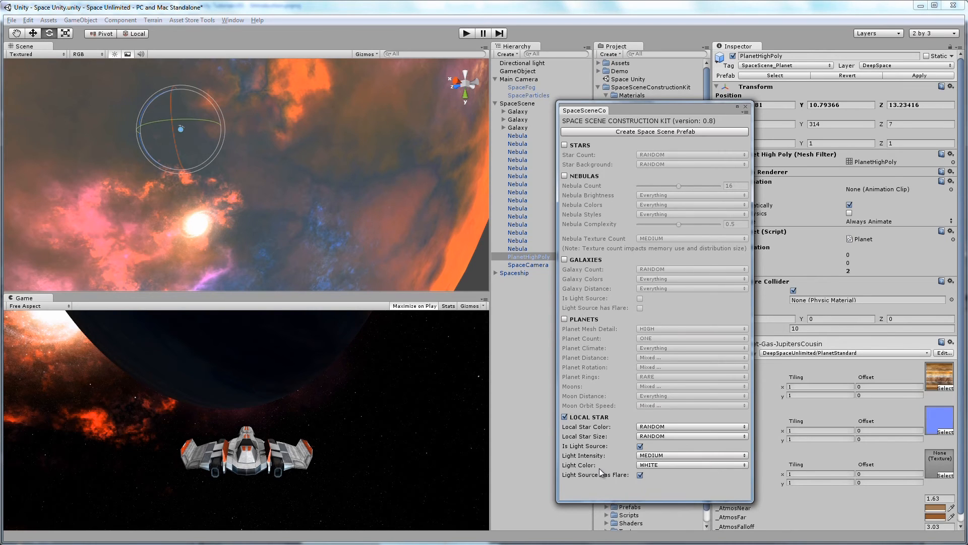
click(639, 465)
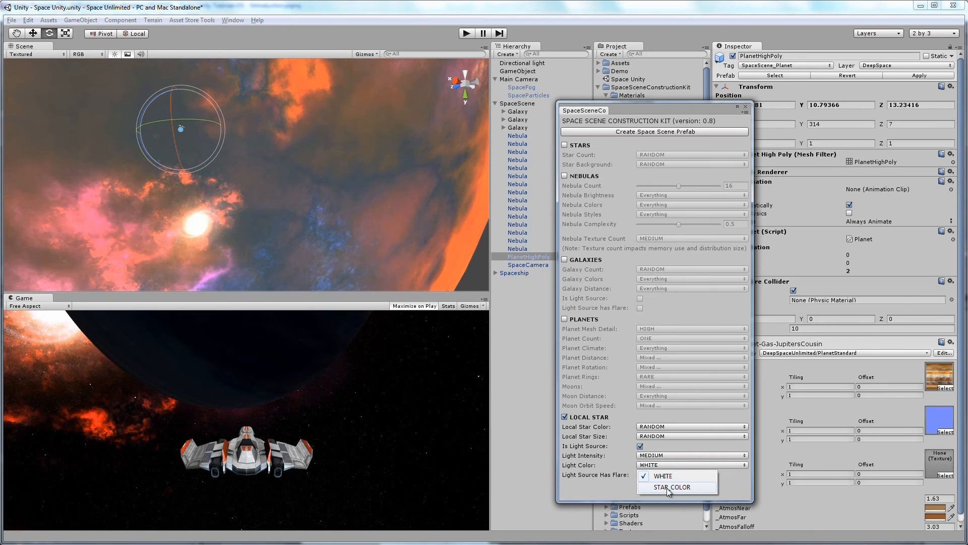
click(612, 476)
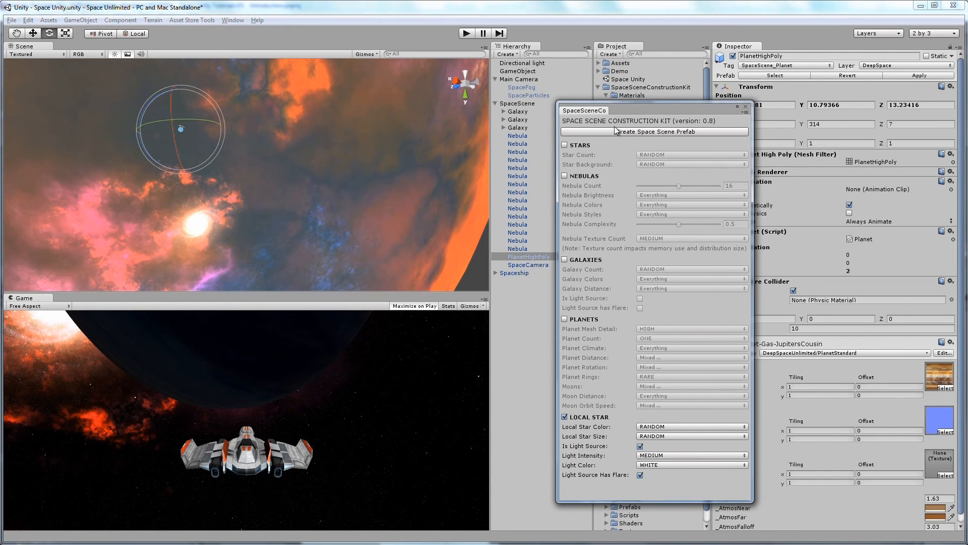
Generate a local star with random color and size and a medium white light with flare, overwriting any existing one
click(647, 132)
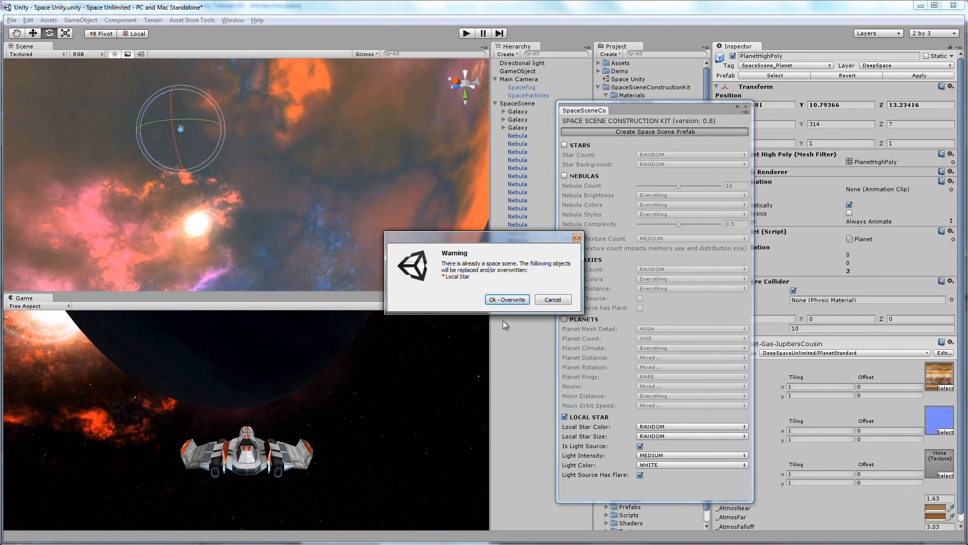
click(519, 300)
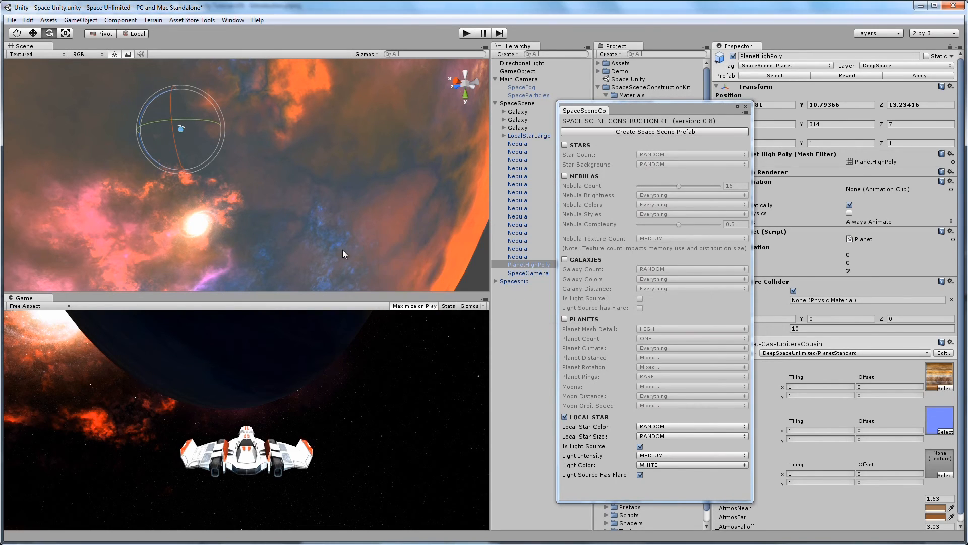
alt+drag(309, 242, 346, 177)
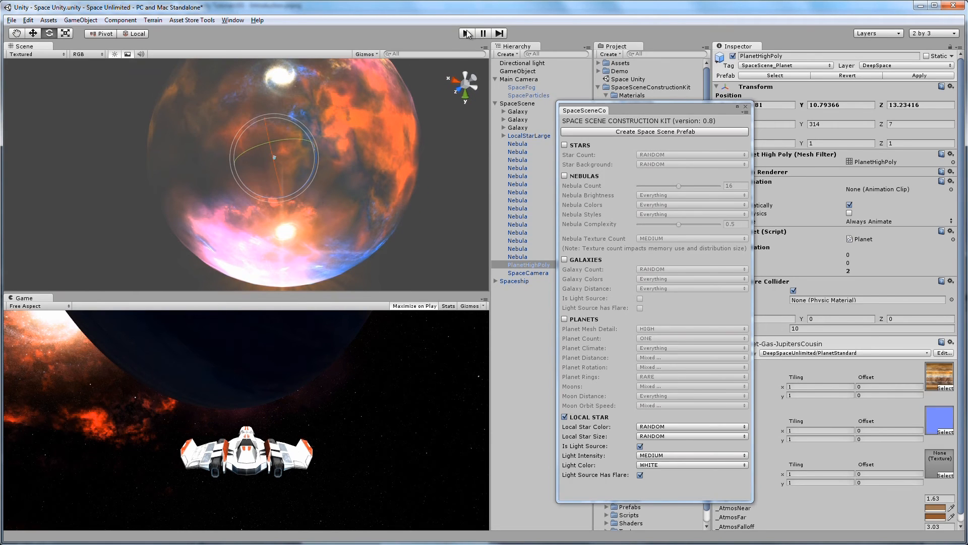
Rotate LocalStarLarge to bring the star into the game camera's view and check it in play mode
click(522, 135)
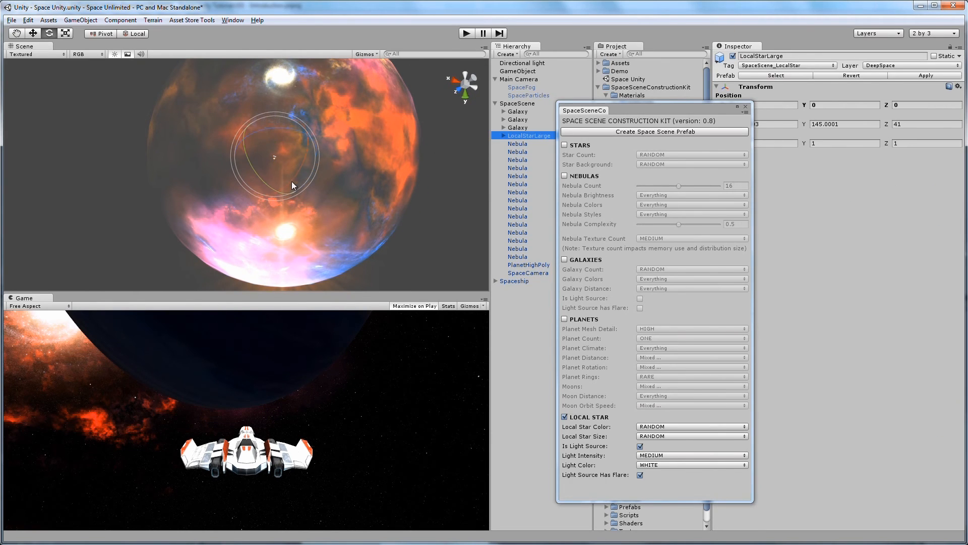
drag(259, 166, 311, 232)
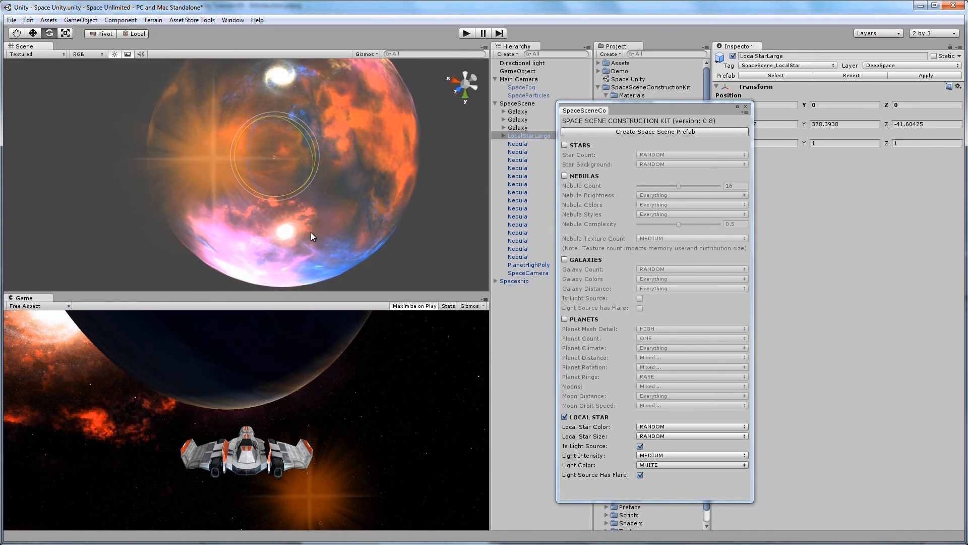
click(468, 35)
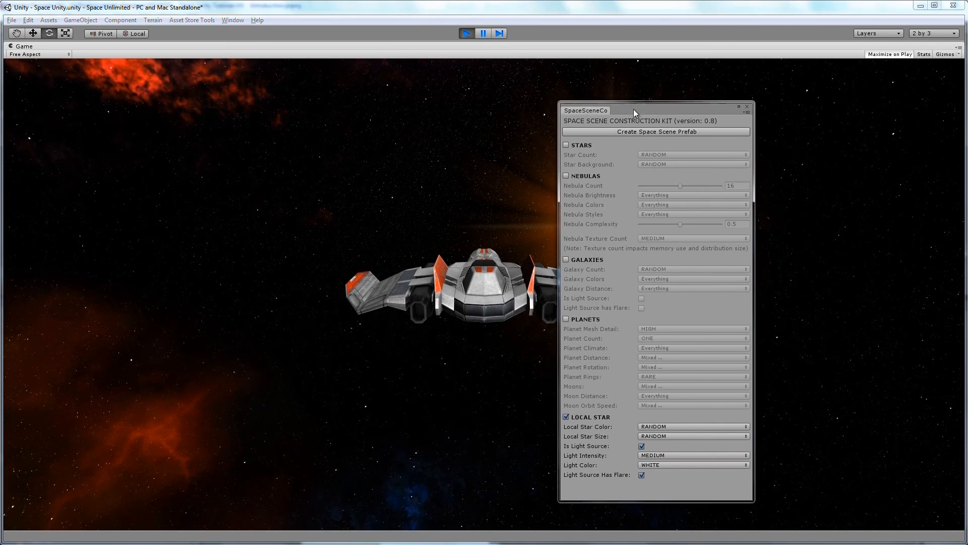
drag(627, 108, 792, 121)
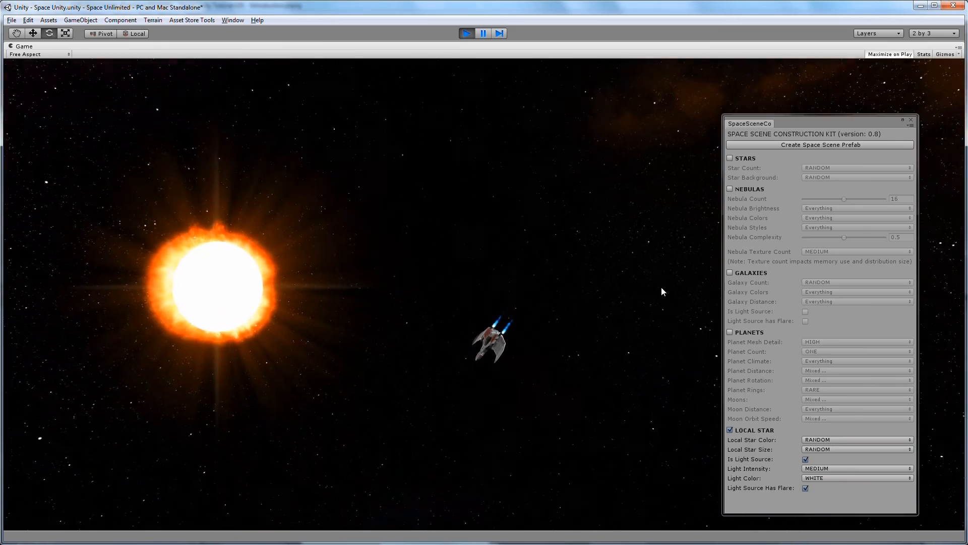
click(465, 33)
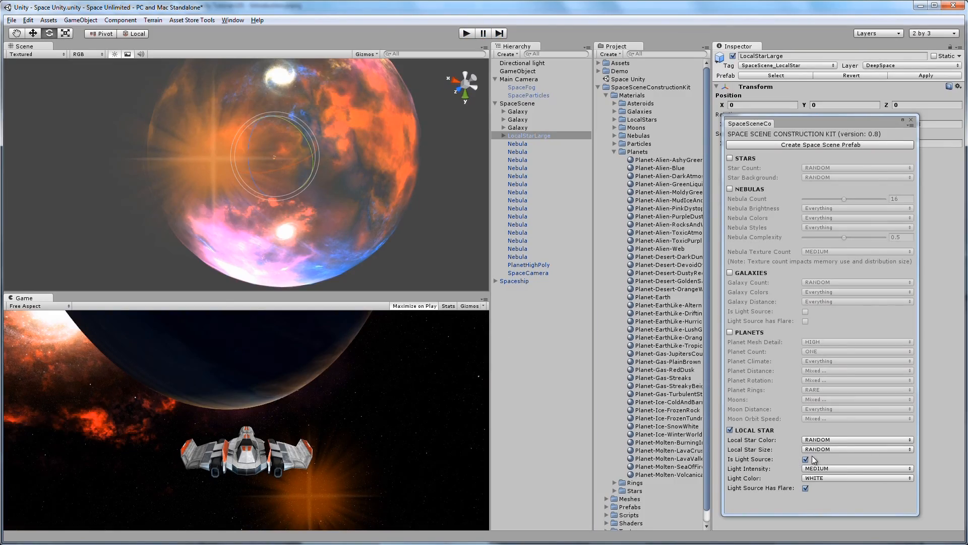
Configure the local star as BLUE and LARGE, with HIGH light intensity and STAR_COLOR light color
click(825, 440)
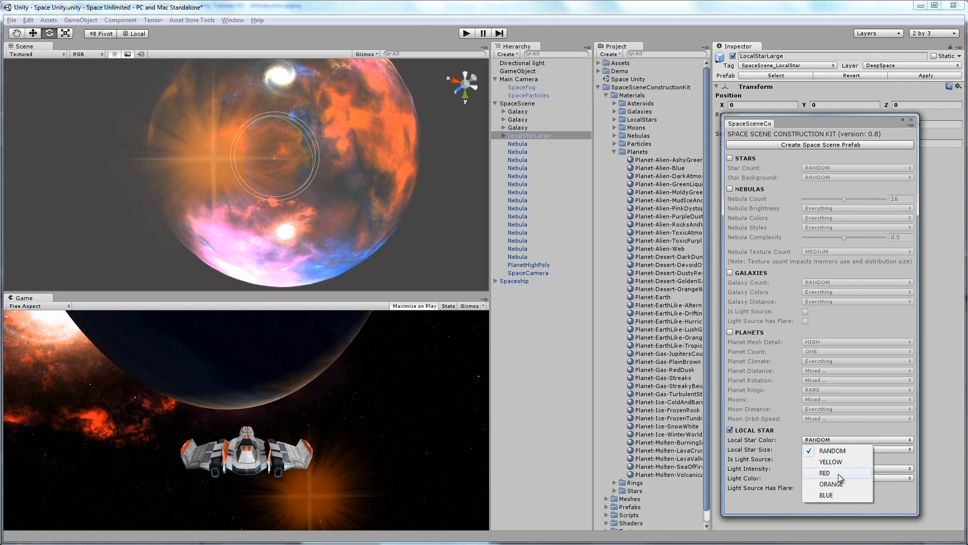
click(832, 495)
click(831, 450)
click(832, 494)
click(805, 460)
click(821, 478)
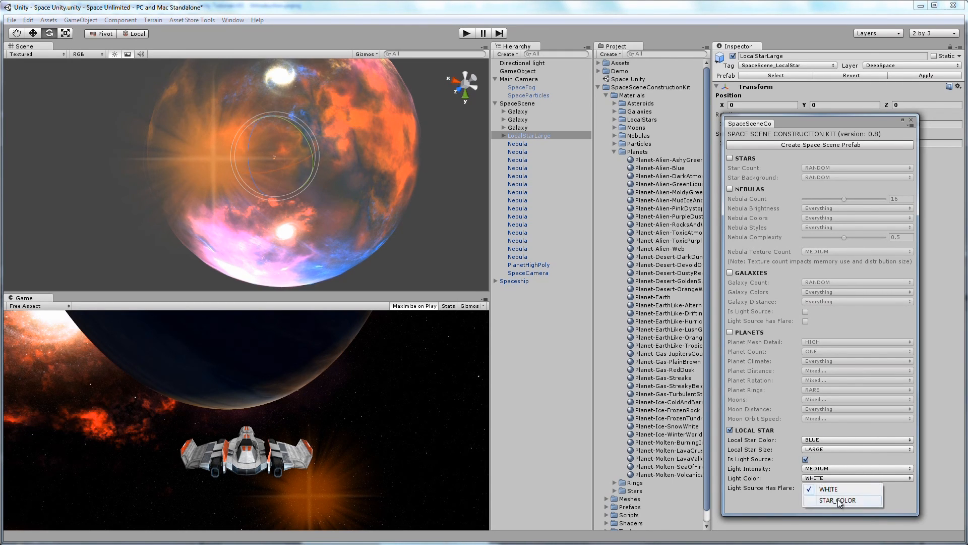
click(839, 503)
click(817, 469)
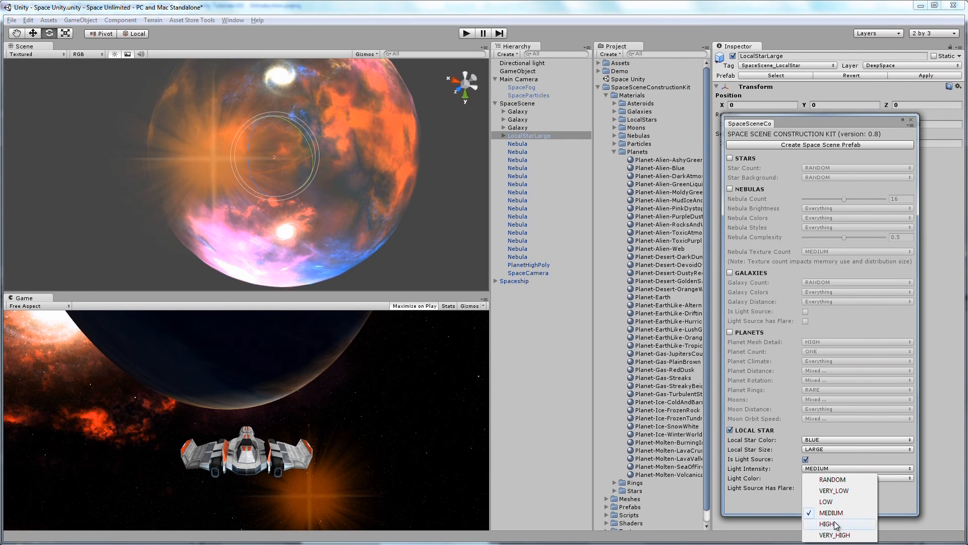
click(827, 519)
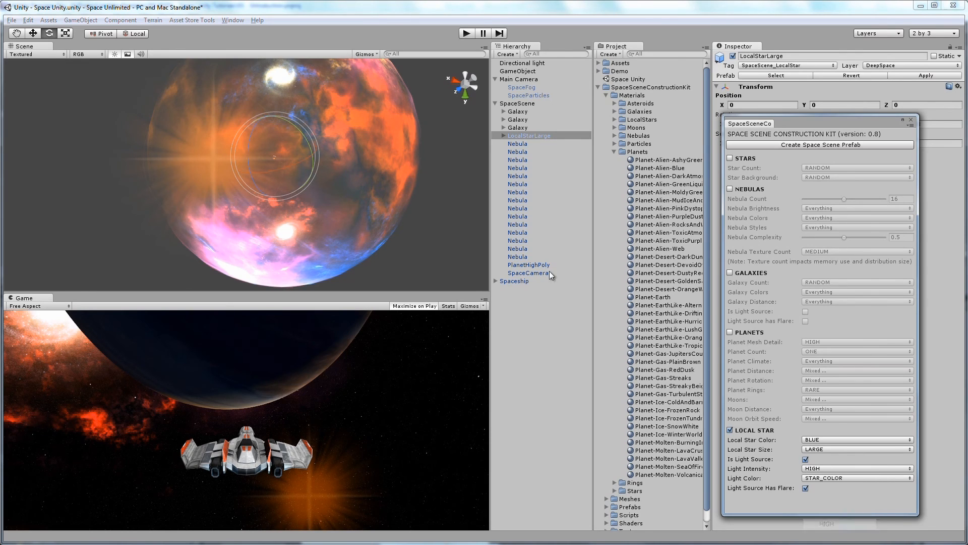
Generate the new local star, overwriting the existing one, and rotate LocalStarLarge until the star appears in the game view beneath the planet
click(838, 144)
click(506, 299)
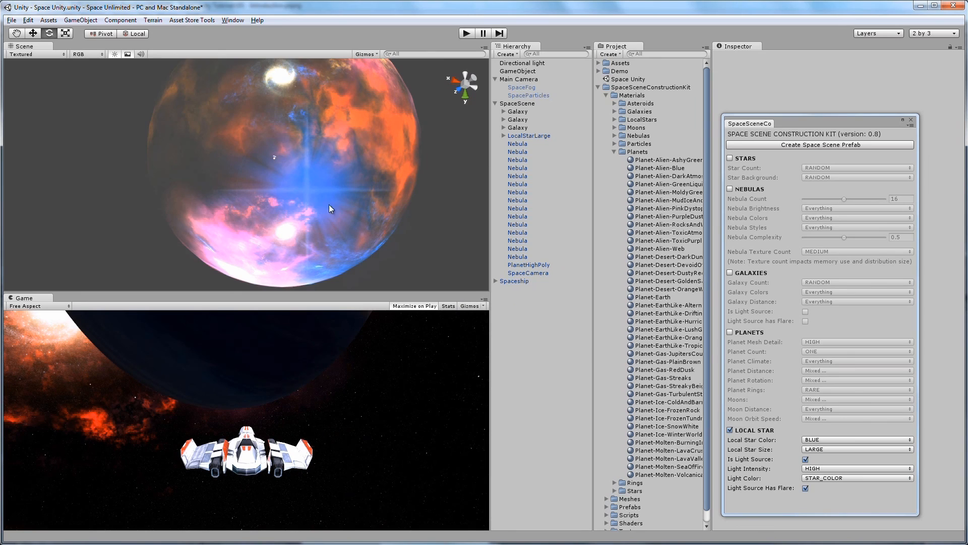
click(528, 267)
click(519, 136)
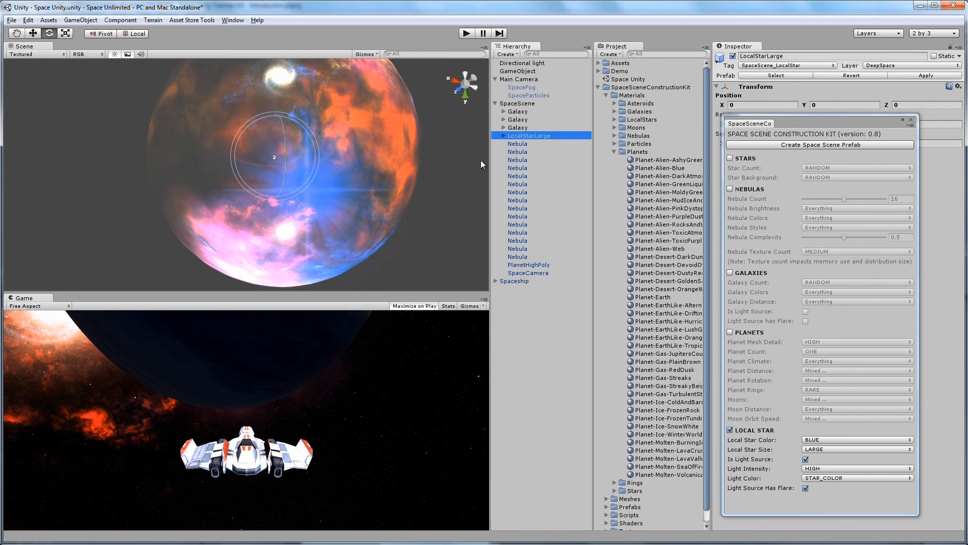
drag(287, 149, 340, 370)
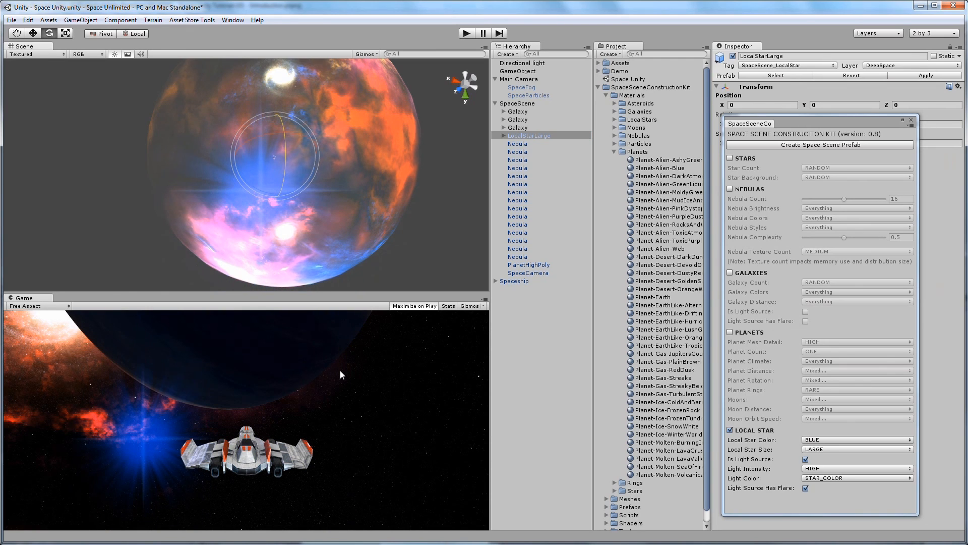
Delete the scene's Directional light and fly the spaceship in play mode to check the lighting from the local star
click(525, 63)
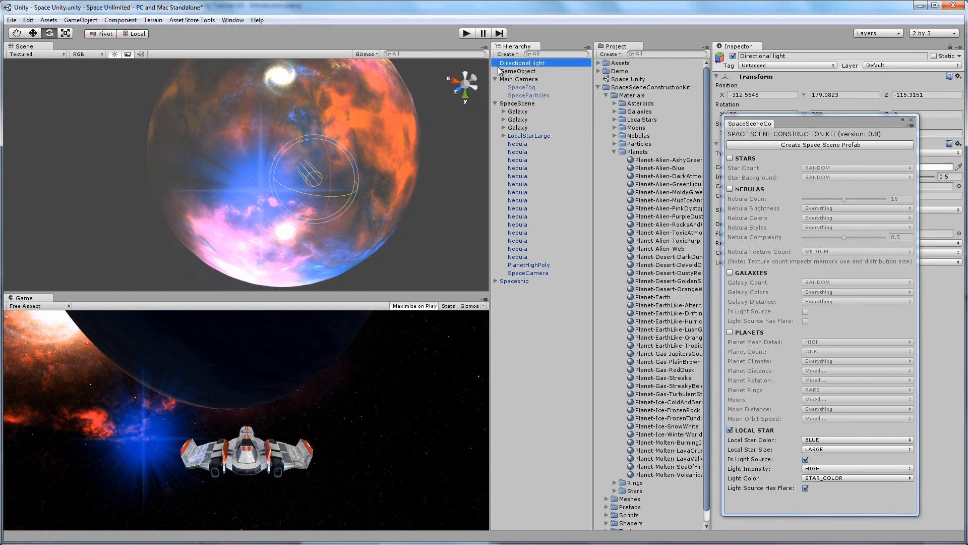
key(Delete)
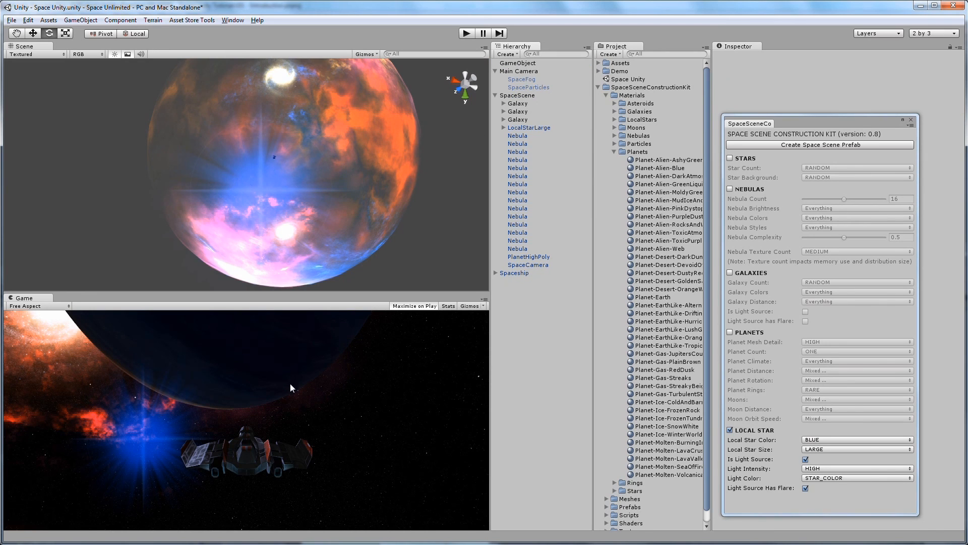
click(470, 34)
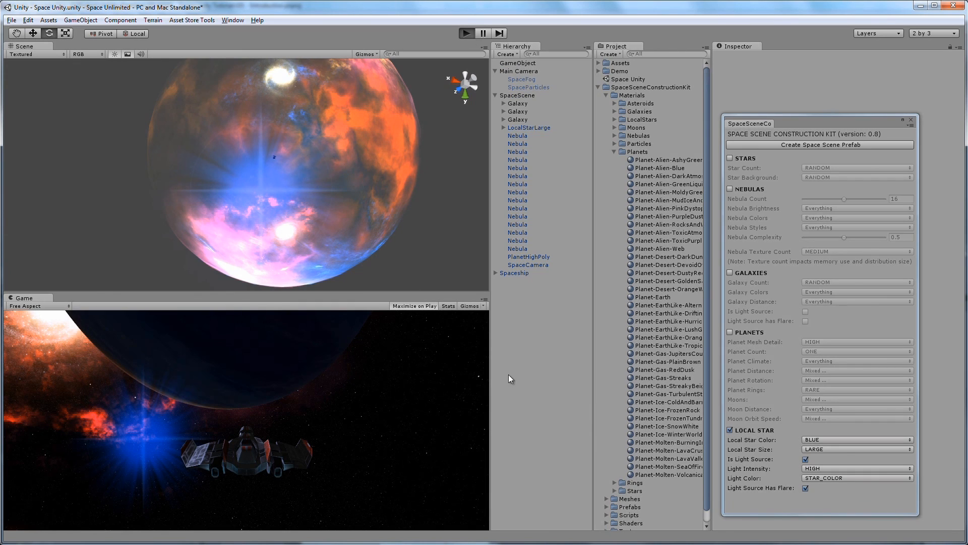
key(Down)
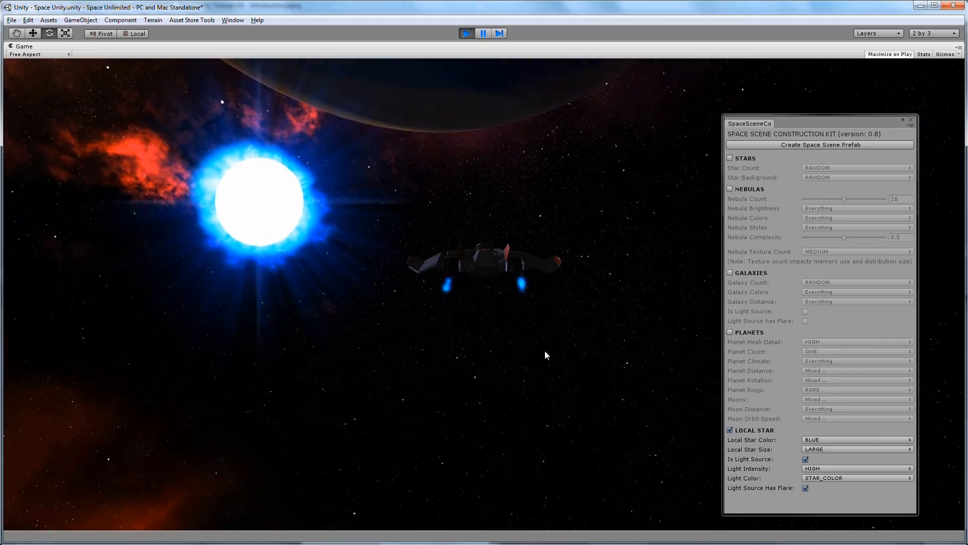
key(Left)
key(Down)
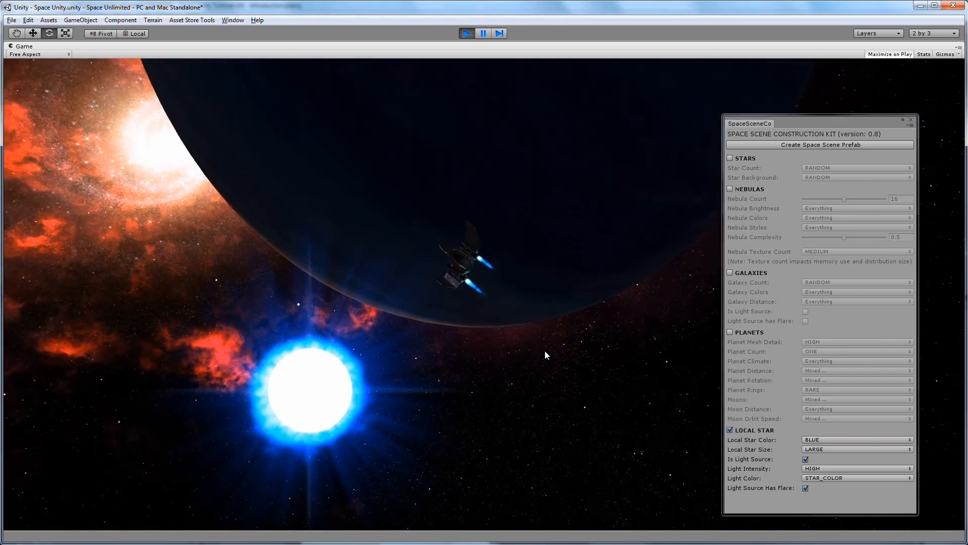
key(Right)
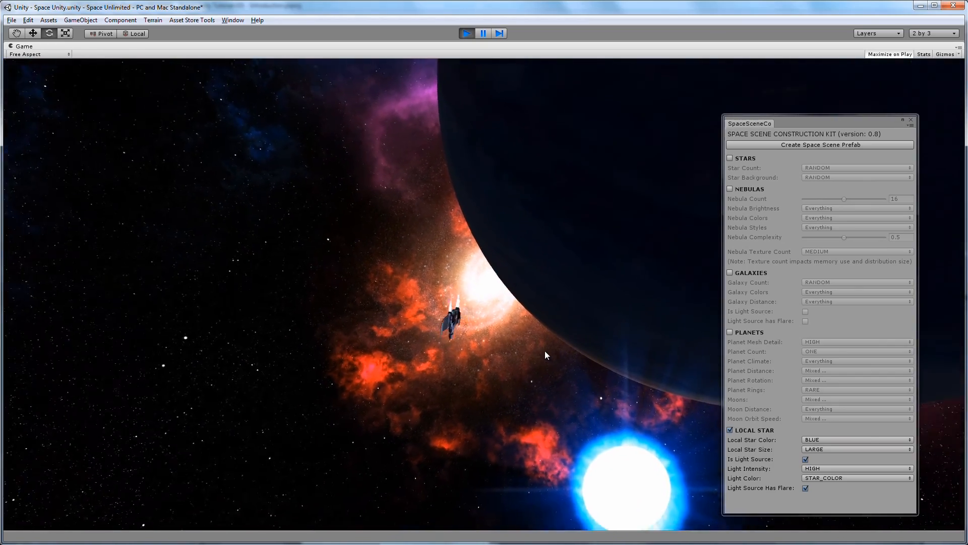
key(Down)
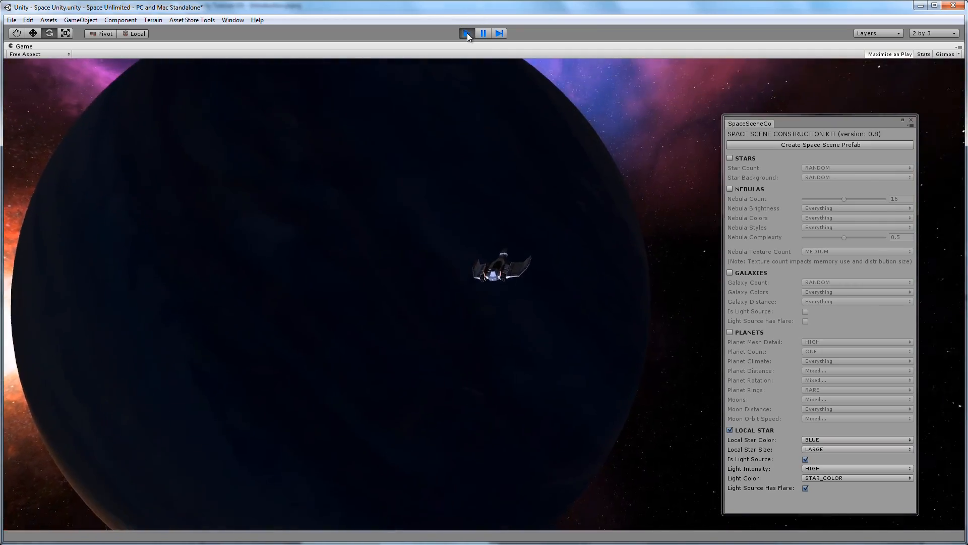
click(467, 34)
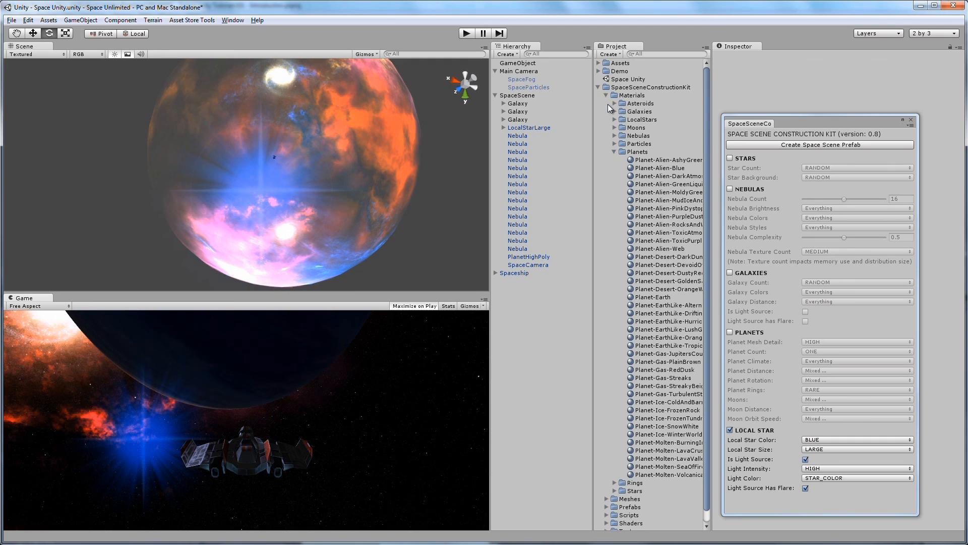
Collapse the Planets materials folder and reposition the Space Scene Construction Kit window
click(616, 152)
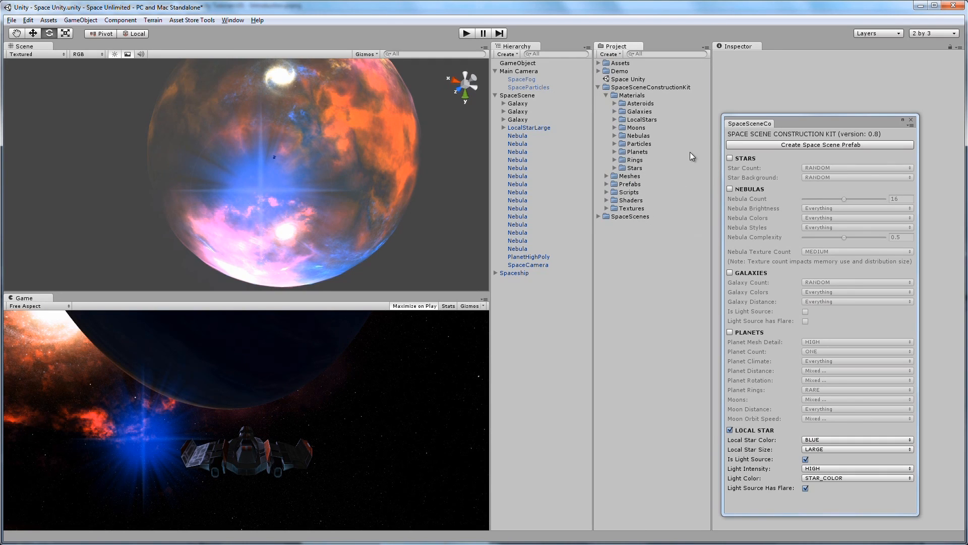
drag(800, 123, 728, 94)
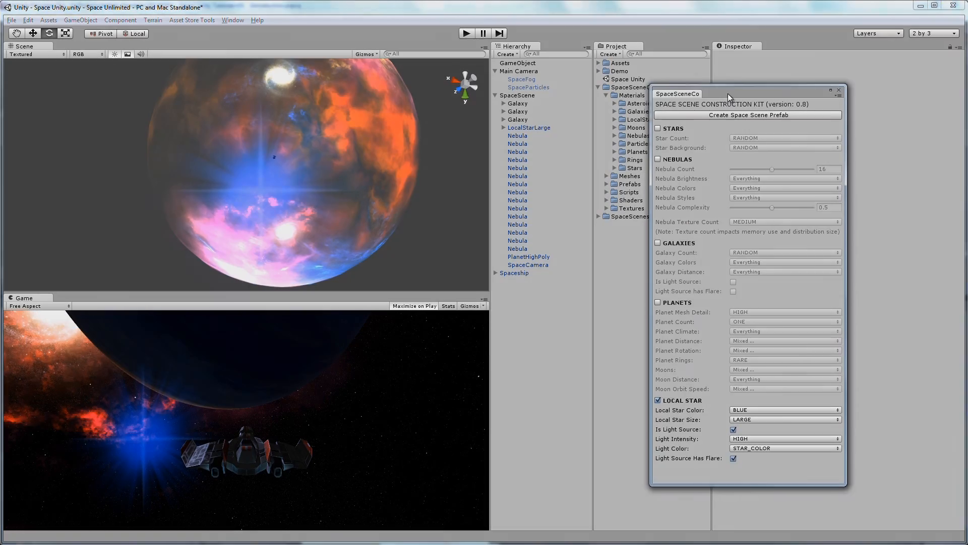